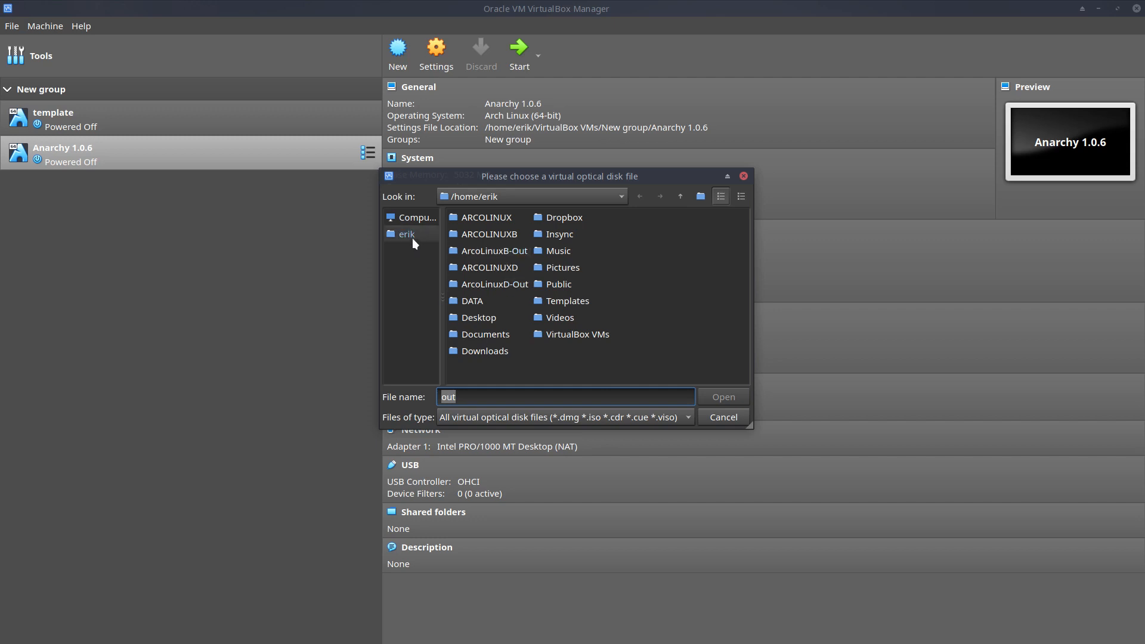
- Attach anarchy-1.0.6-x86_64.iso from Downloads to the optical drive and start the Anarchy 1.0.6 VM
{"action": "double_click", "coordinate": [486, 350]}
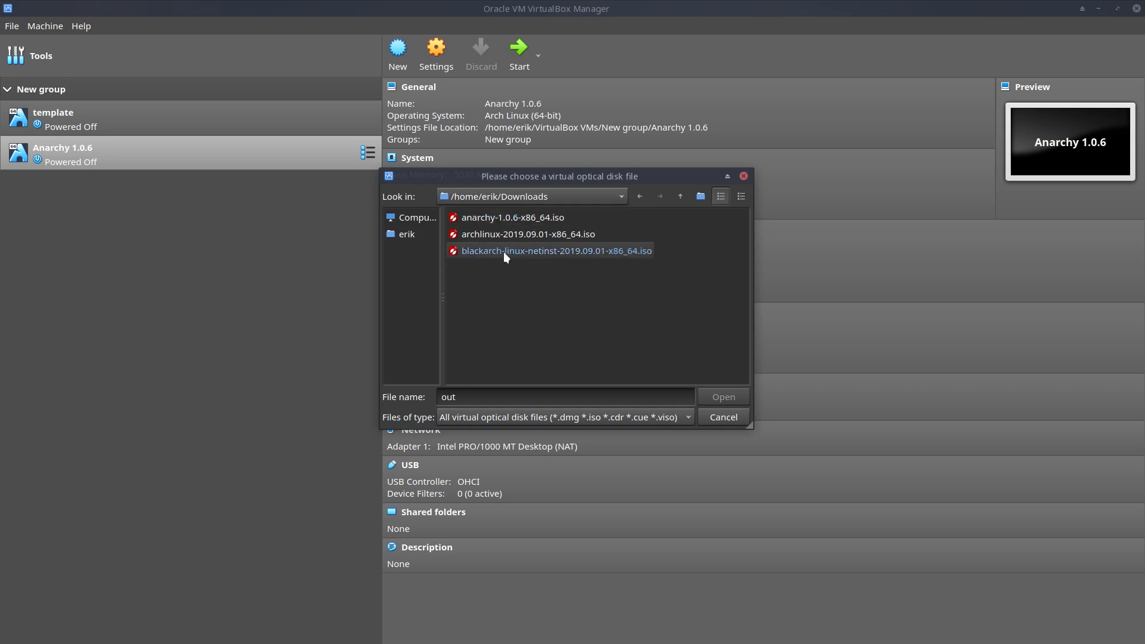
{"action": "double_click", "coordinate": [511, 218]}
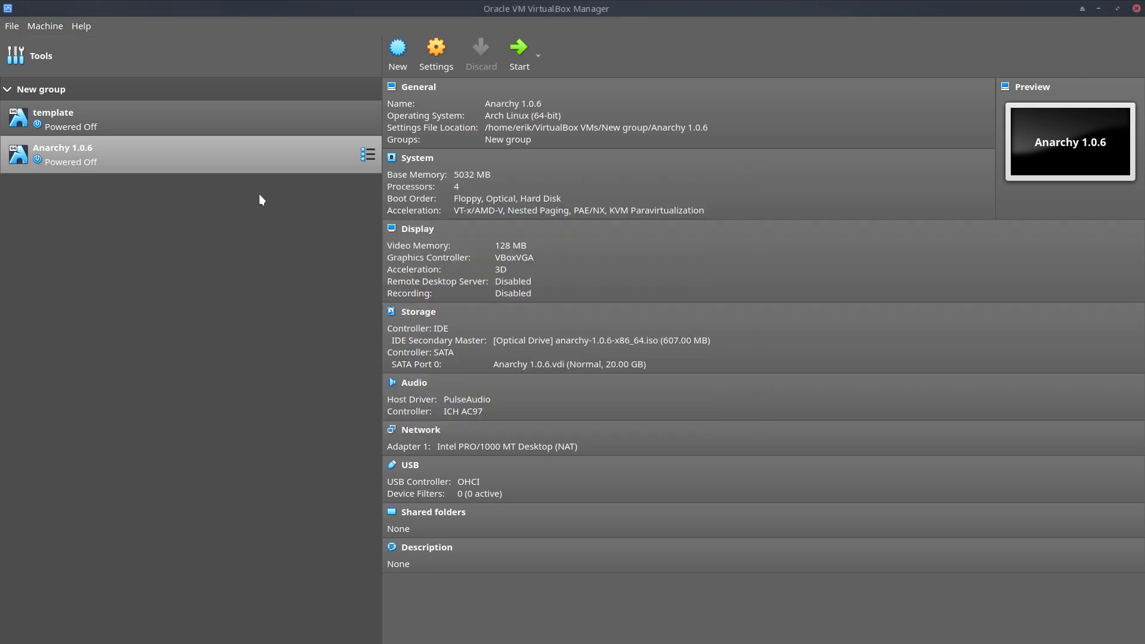
{"action": "double_click", "coordinate": [223, 163]}
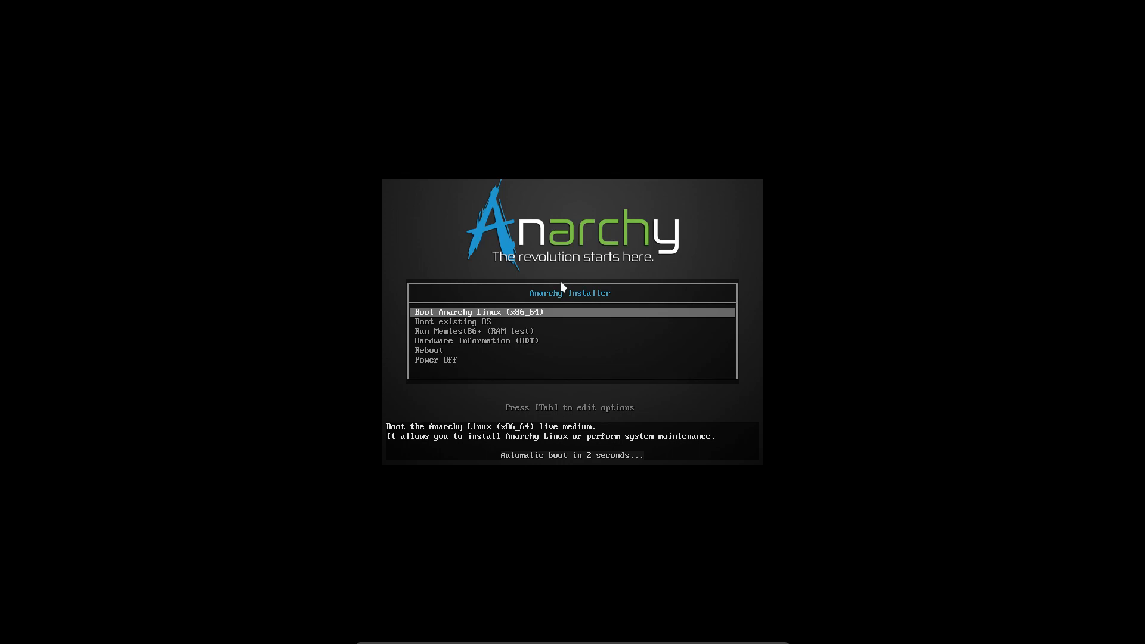
- Stop the countdown and boot the 'Boot Anarchy Linux (x86_64)' menu entry
{"action": "key", "text": "Down"}
{"action": "key", "text": "Down"}
{"action": "key", "text": "Down"}
{"action": "key", "text": "Down"}
{"action": "key", "text": "Up"}
{"action": "key", "text": "Up"}
{"action": "key", "text": "Up"}
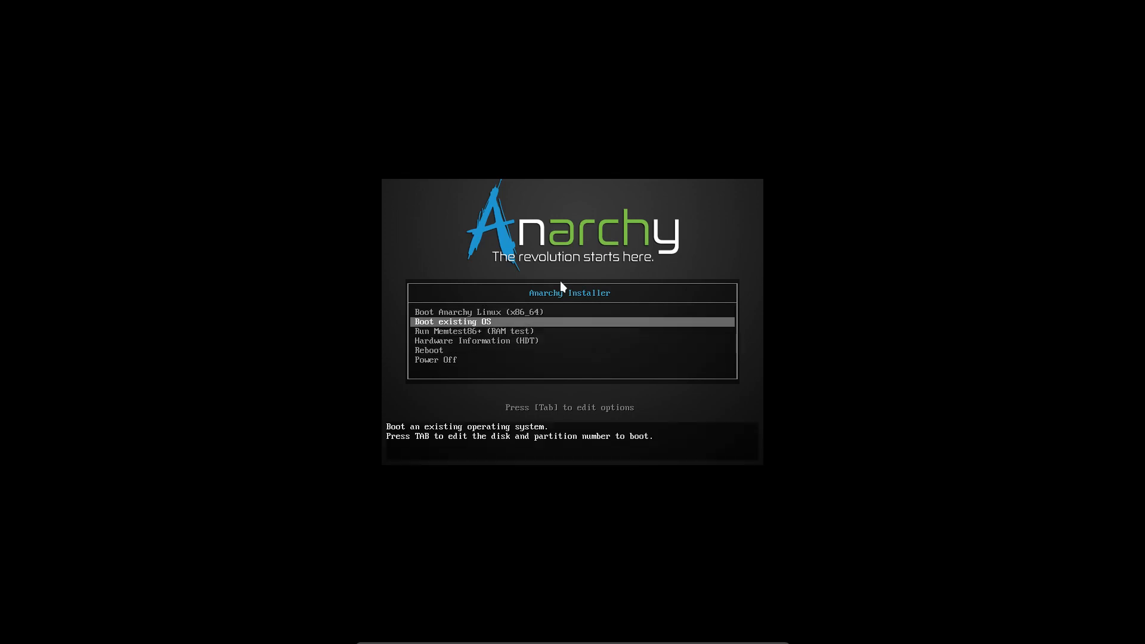
{"action": "key", "text": "Up"}
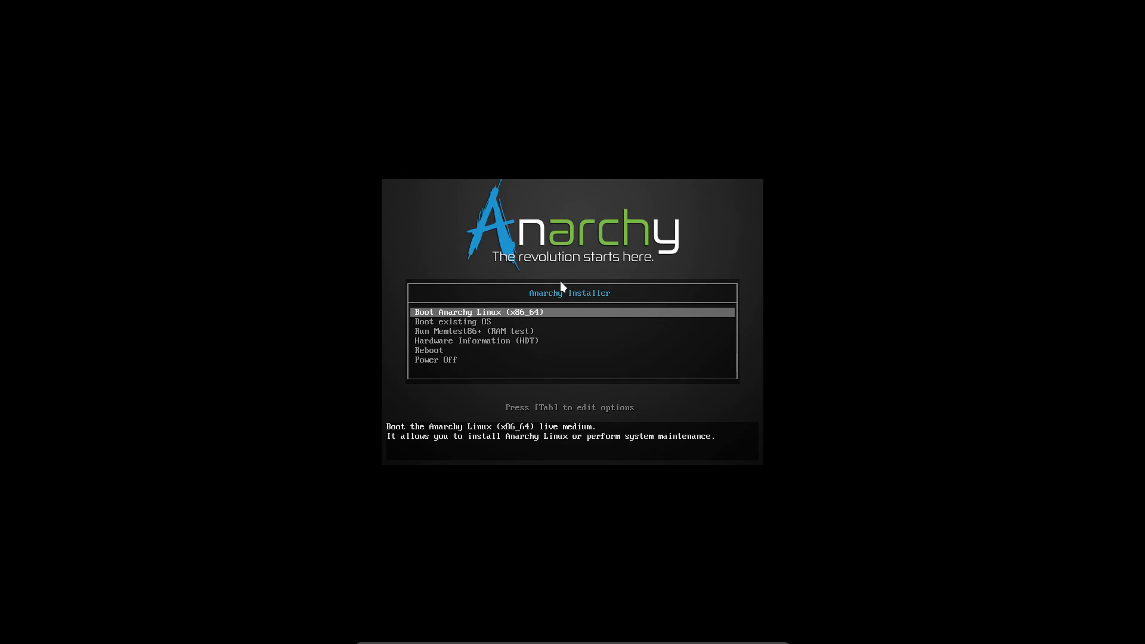
{"action": "key", "text": "Return"}
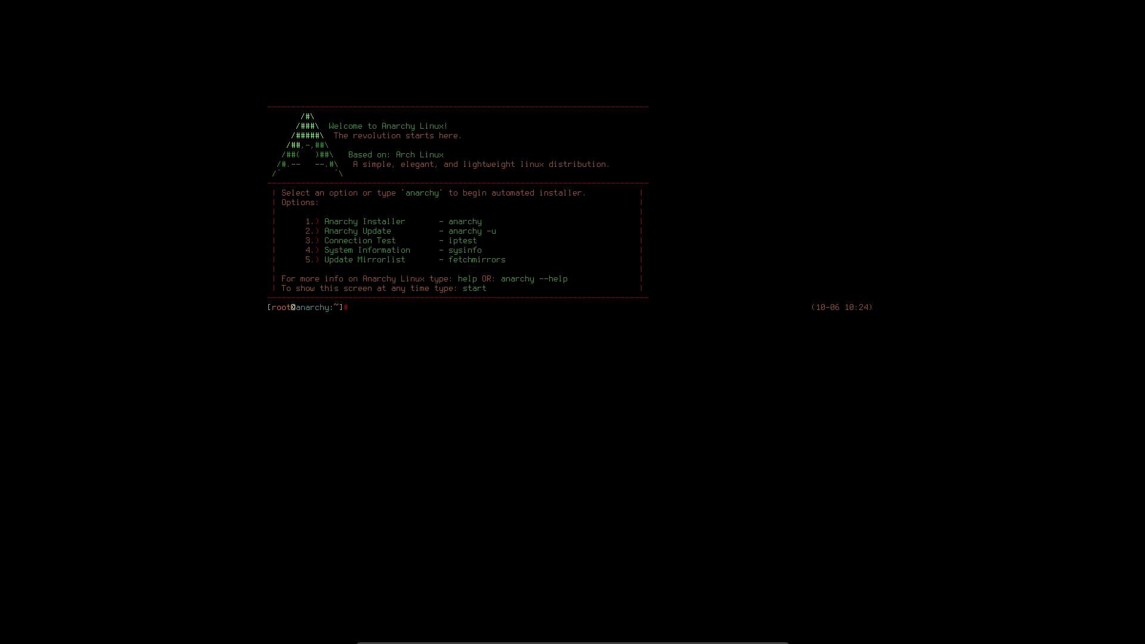
- Load the be-latin1 console keymap with loadkeys, then start the installer with option 1
{"action": "type", "text": "qnqr"}
{"action": "key", "text": "BackSpace"}
{"action": "key", "text": "BackSpace"}
{"action": "key", "text": "BackSpace"}
{"action": "type", "text": "loadkeys be-latin1"}
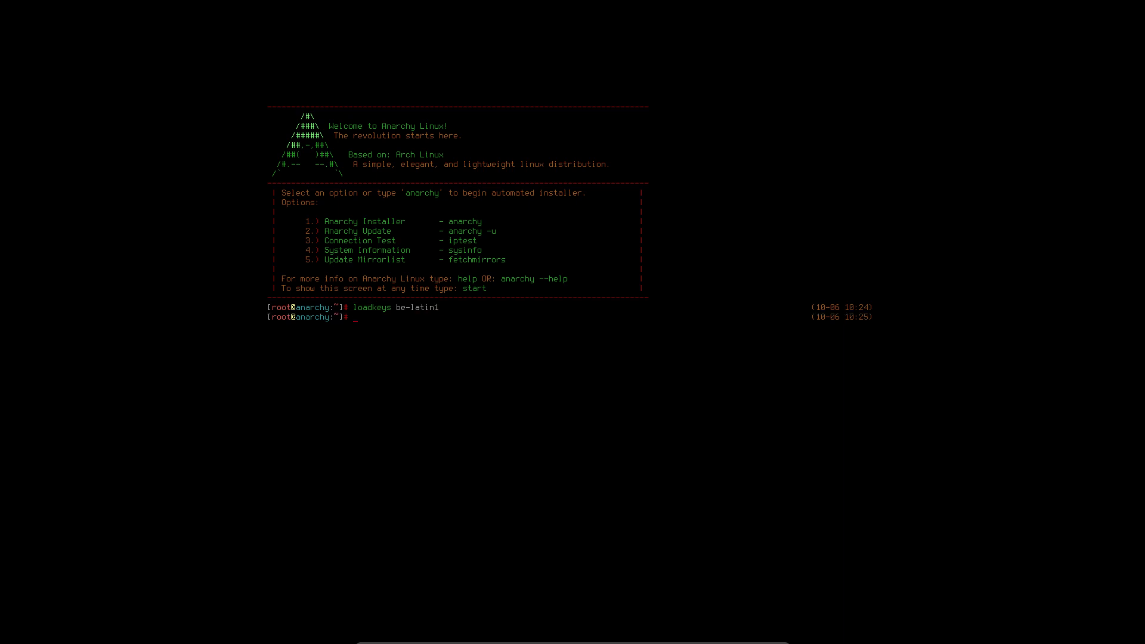
{"action": "type", "text": "azerty"}
{"action": "key", "text": "Return"}
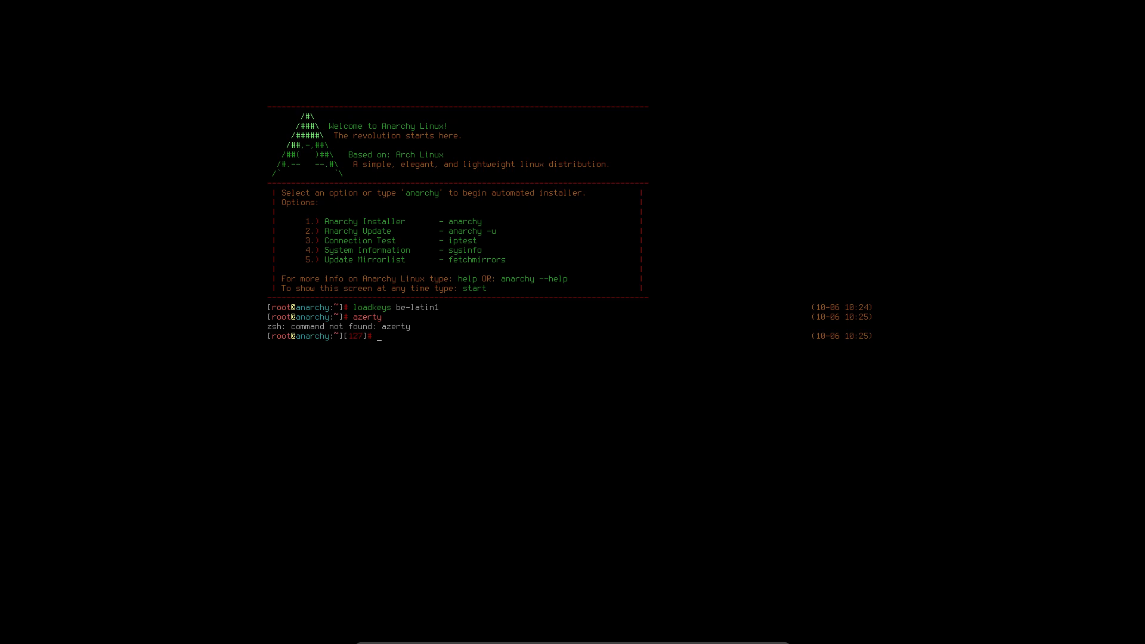
{"action": "type", "text": "1"}
{"action": "key", "text": "Return"}
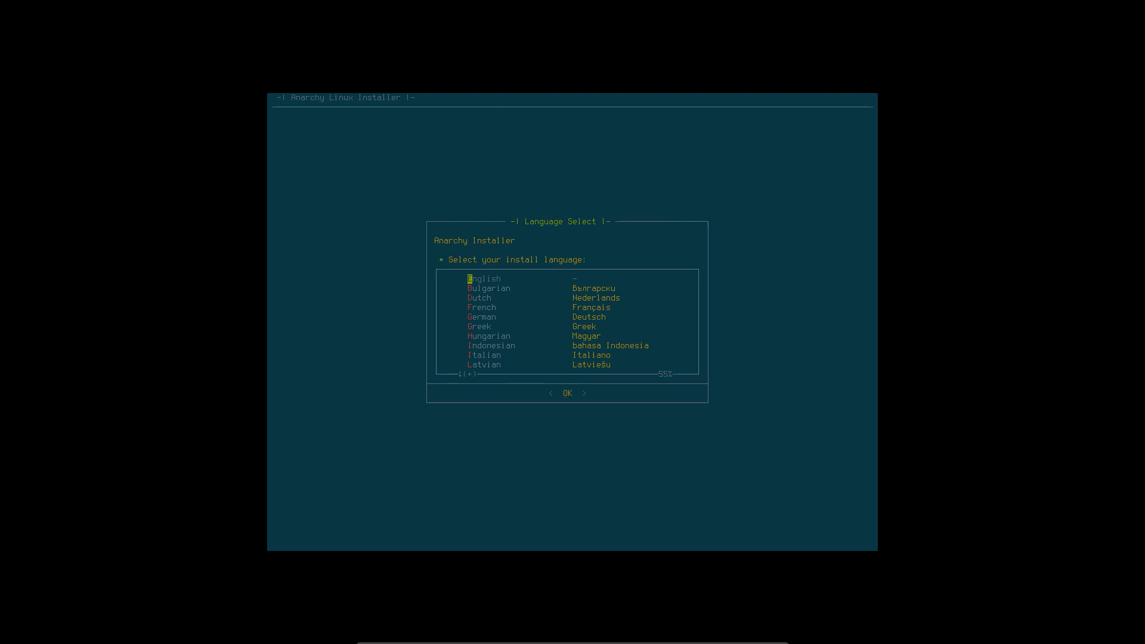
- Choose English as install language and be-latin1 from the Other keymaps list
{"action": "key", "text": "Down"}
{"action": "key", "text": "Down"}
{"action": "key", "text": "Down"}
{"action": "key", "text": "Down"}
{"action": "key", "text": "Down"}
{"action": "key", "text": "Down"}
{"action": "key", "text": "Up"}
{"action": "key", "text": "Up"}
{"action": "key", "text": "Up"}
{"action": "key", "text": "Up"}
{"action": "key", "text": "Up"}
{"action": "key", "text": "Up"}
{"action": "key", "text": "Return"}
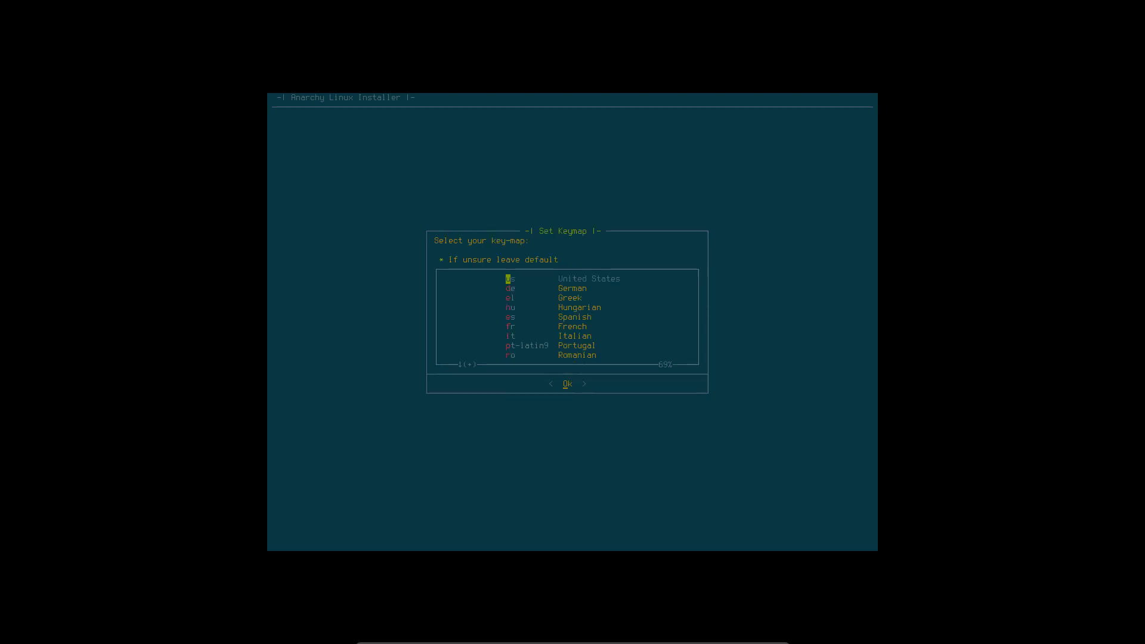
{"action": "key", "text": "Down"}
{"action": "key", "text": "Down"}
{"action": "key", "text": "Down"}
{"action": "key", "text": "Down"}
{"action": "key", "text": "Down"}
{"action": "key", "text": "Down"}
{"action": "key", "text": "Down"}
{"action": "key", "text": "Down"}
{"action": "key", "text": "Down"}
{"action": "key", "text": "Down"}
{"action": "key", "text": "Down"}
{"action": "key", "text": "Down"}
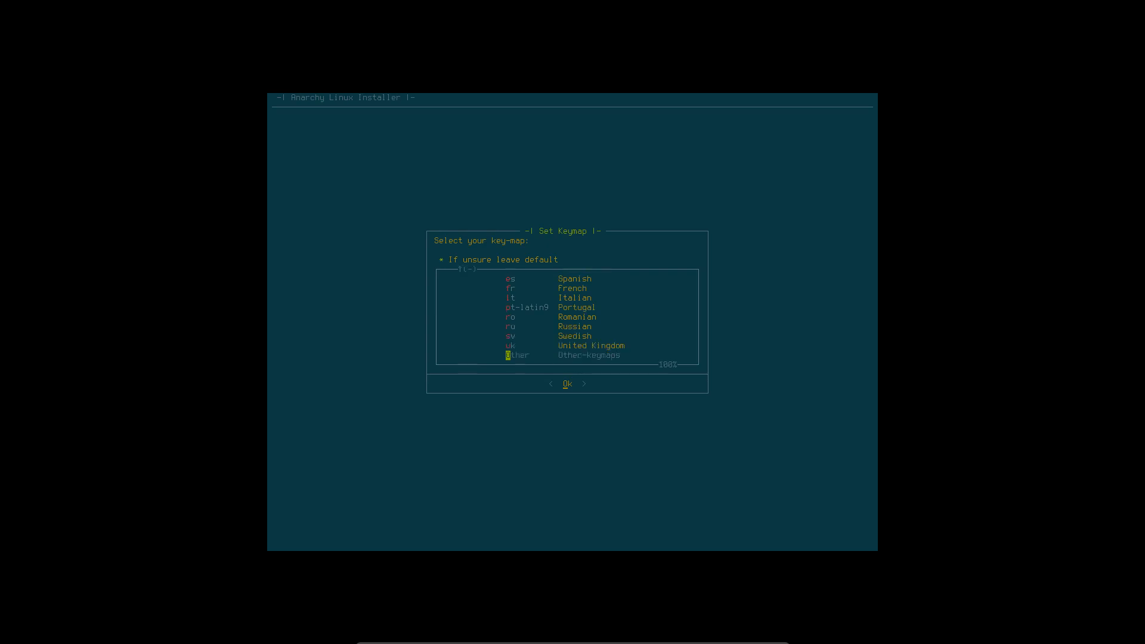
{"action": "key", "text": "Return"}
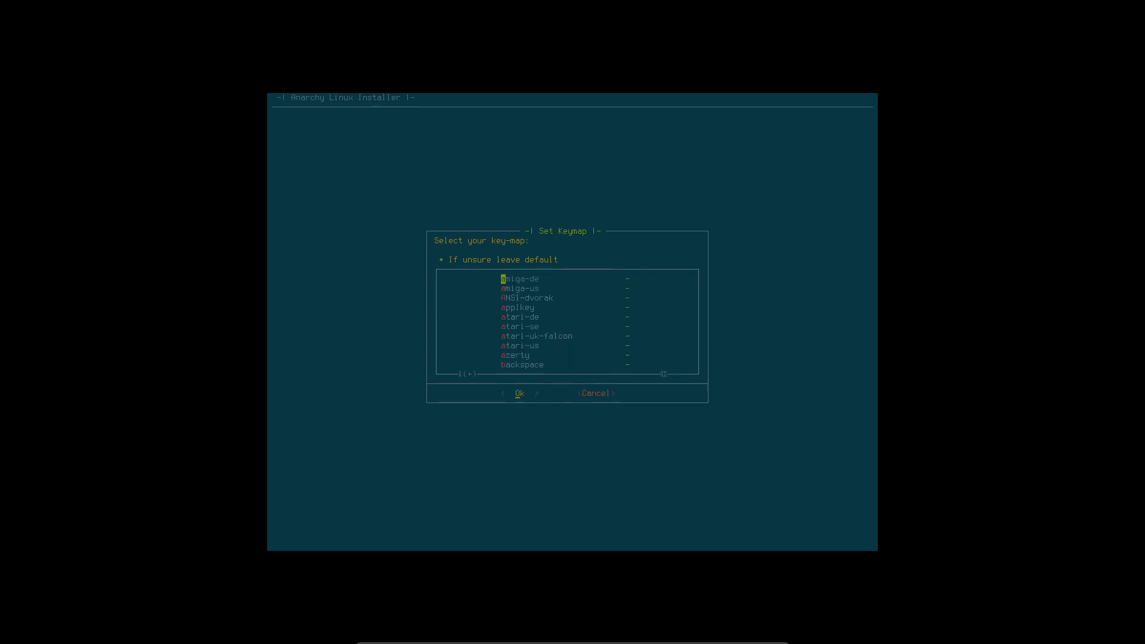
{"action": "key", "text": "Down"}
{"action": "key", "text": "Down"}
{"action": "key", "text": "Down"}
{"action": "key", "text": "Down"}
{"action": "key", "text": "Down"}
{"action": "key", "text": "Down"}
{"action": "key", "text": "Down"}
{"action": "key", "text": "Down"}
{"action": "key", "text": "Down"}
{"action": "key", "text": "Down"}
{"action": "key", "text": "Down"}
{"action": "key", "text": "Down"}
{"action": "key", "text": "Down"}
{"action": "key", "text": "Up"}
{"action": "key", "text": "Up"}
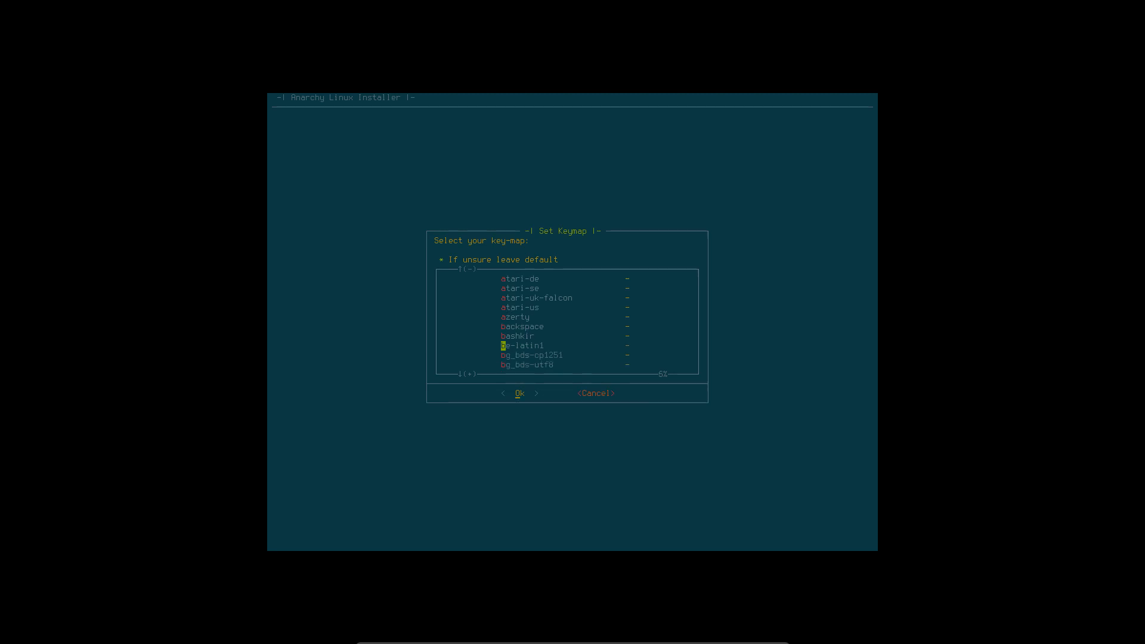
{"action": "key", "text": "Return"}
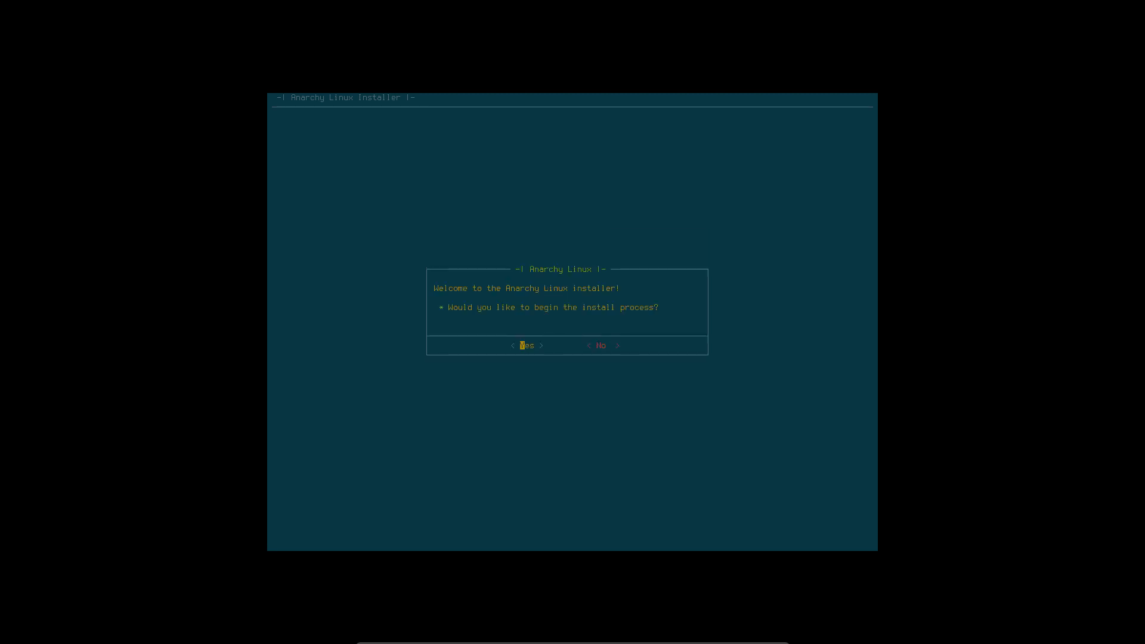
- Begin the install and download and rank new mirrors for Belgium (BE)
{"action": "key", "text": "Return"}
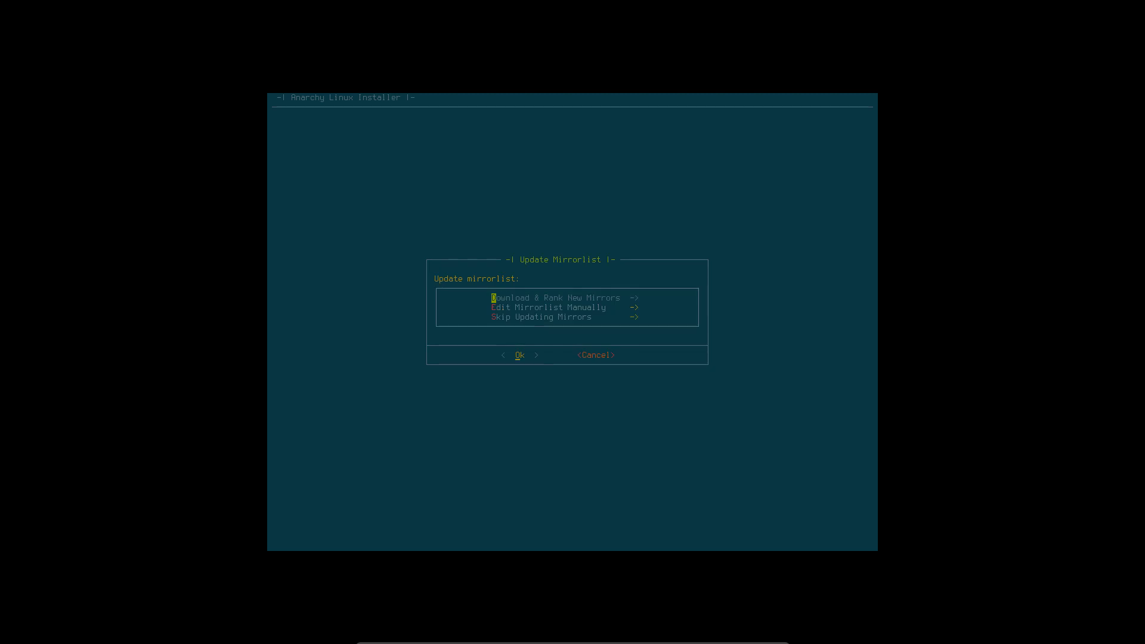
{"action": "key", "text": "Return"}
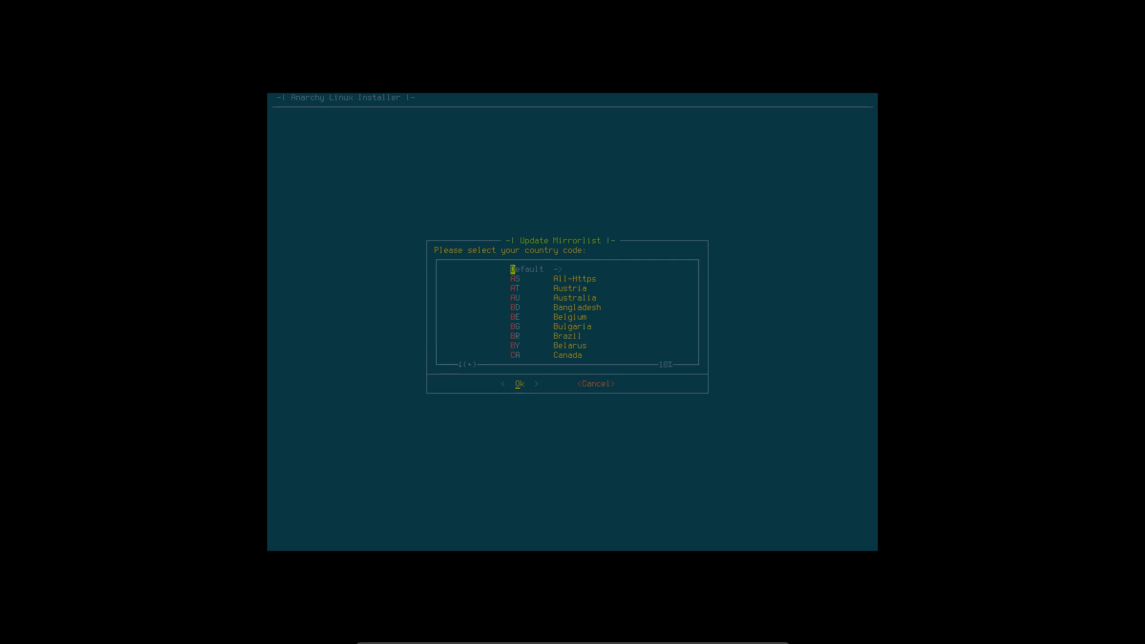
{"action": "key", "text": "Down"}
{"action": "key", "text": "Down"}
{"action": "key", "text": "Down"}
{"action": "key", "text": "Down"}
{"action": "key", "text": "Down"}
{"action": "key", "text": "Return"}
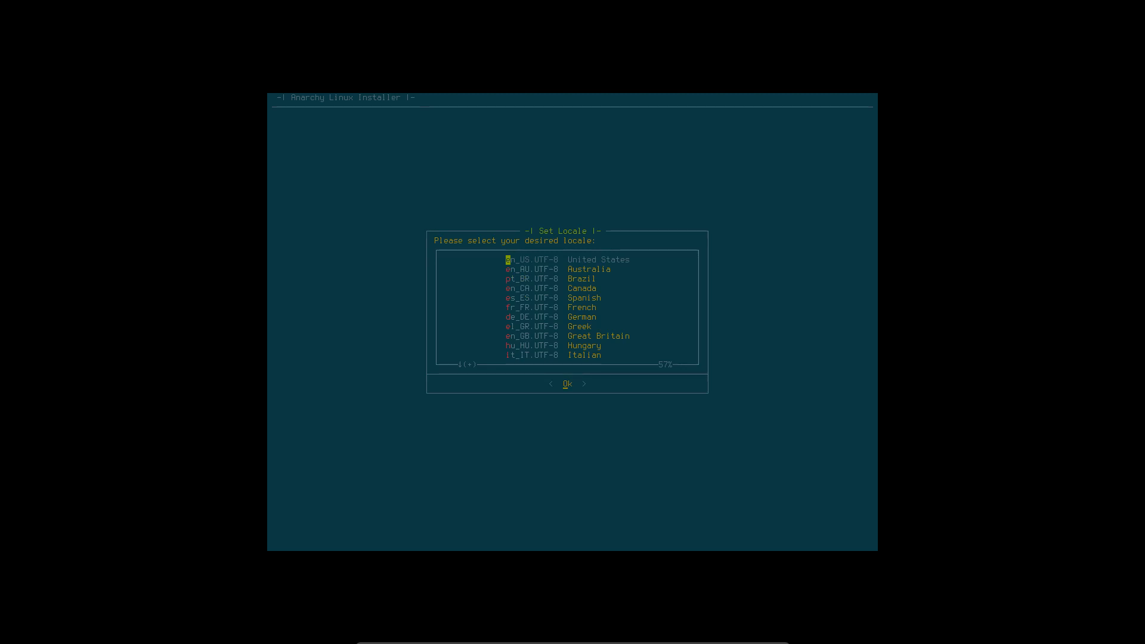
- Accept the en_US.UTF-8 locale and set the timezone to Europe/Brussels
{"action": "key", "text": "Return"}
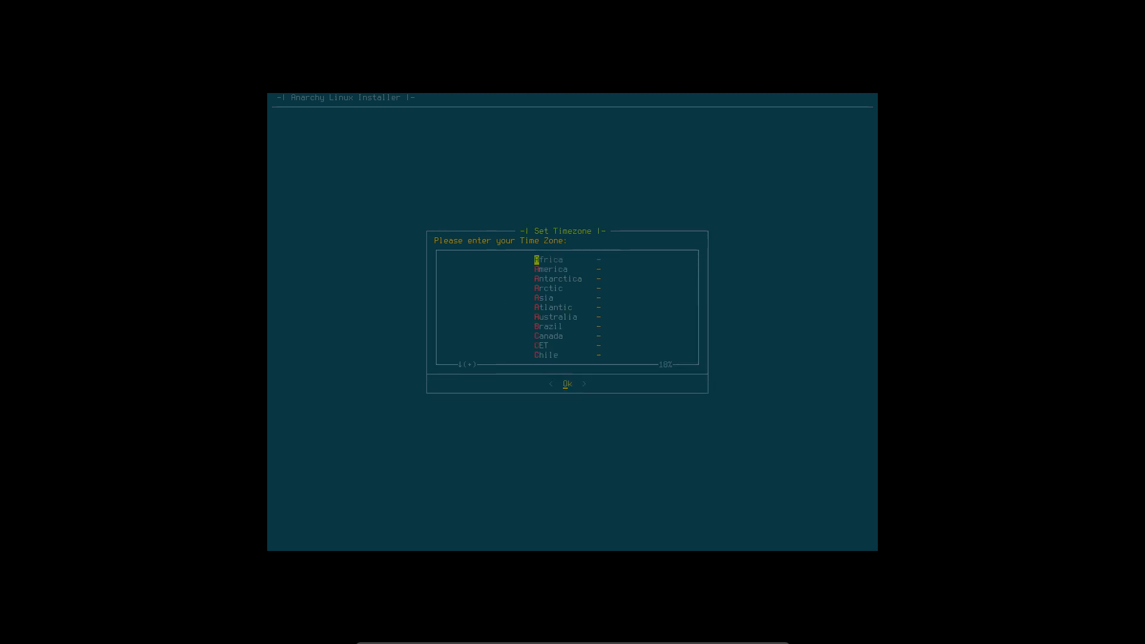
{"action": "key", "text": "Down"}
{"action": "key", "text": "Down"}
{"action": "key", "text": "Down"}
{"action": "key", "text": "Down"}
{"action": "key", "text": "Down"}
{"action": "key", "text": "Down"}
{"action": "key", "text": "Down"}
{"action": "key", "text": "Down"}
{"action": "key", "text": "Down"}
{"action": "key", "text": "Down"}
{"action": "key", "text": "Down"}
{"action": "key", "text": "Down"}
{"action": "key", "text": "Down"}
{"action": "key", "text": "Down"}
{"action": "key", "text": "Down"}
{"action": "key", "text": "Down"}
{"action": "key", "text": "Down"}
{"action": "key", "text": "Down"}
{"action": "key", "text": "Return"}
{"action": "key", "text": "Down"}
{"action": "key", "text": "Down"}
{"action": "key", "text": "Down"}
{"action": "key", "text": "Down"}
{"action": "key", "text": "Down"}
{"action": "key", "text": "Down"}
{"action": "key", "text": "Down"}
{"action": "key", "text": "Down"}
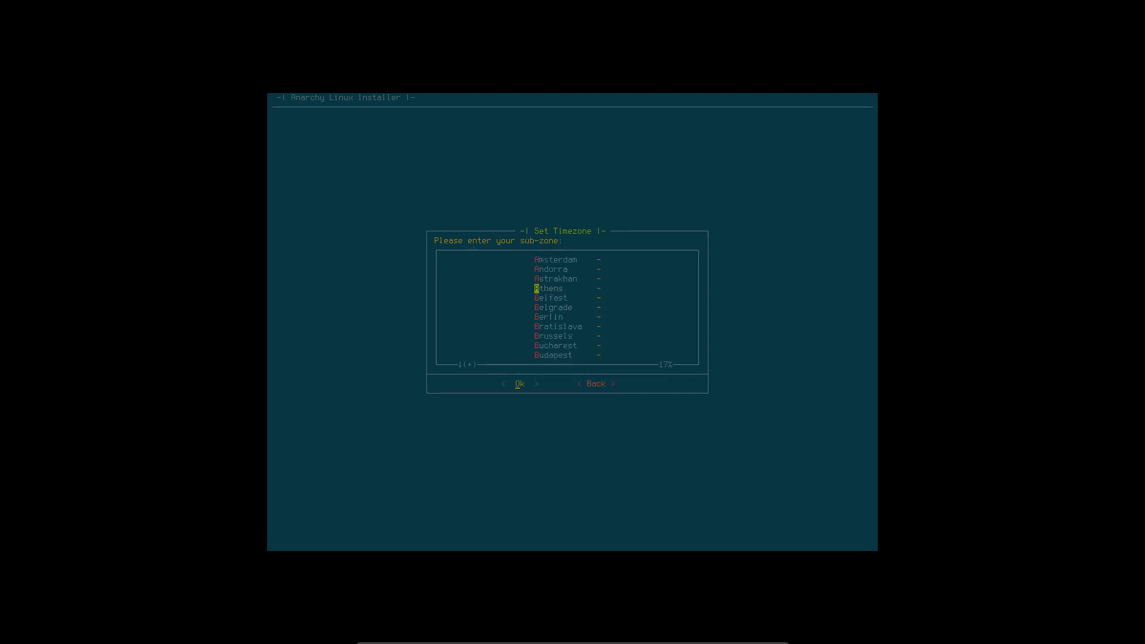
{"action": "key", "text": "Return"}
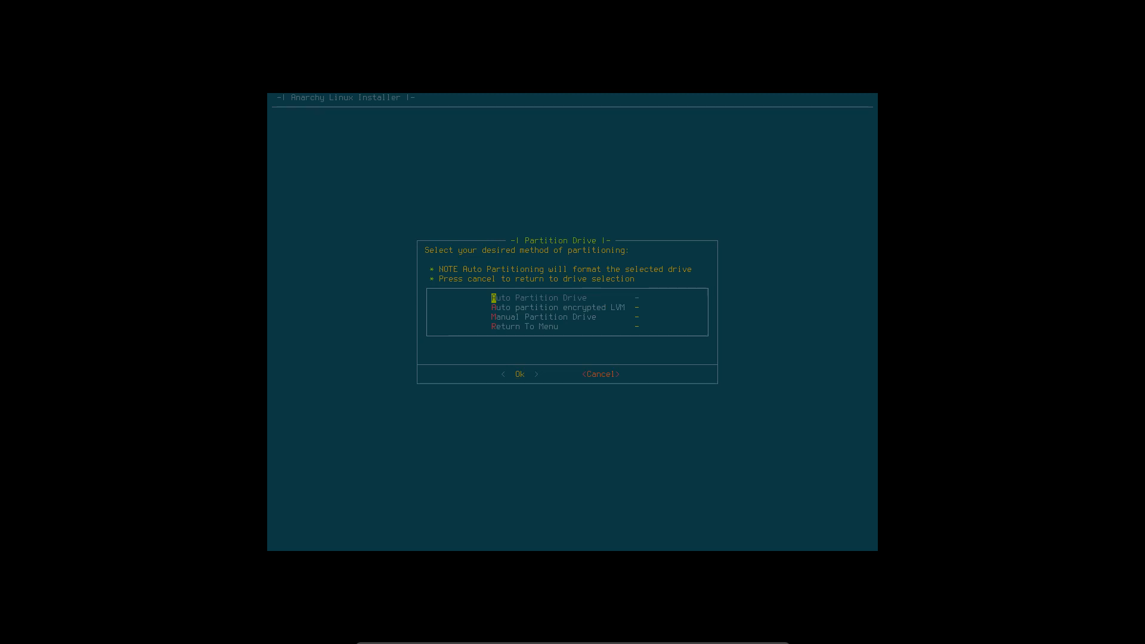
- Auto-partition drive sda as ext4 with no swap and no GPT
{"action": "key", "text": "Down"}
{"action": "key", "text": "Down"}
{"action": "key", "text": "Down"}
{"action": "key", "text": "Up"}
{"action": "key", "text": "Up"}
{"action": "key", "text": "Up"}
{"action": "key", "text": "Return"}
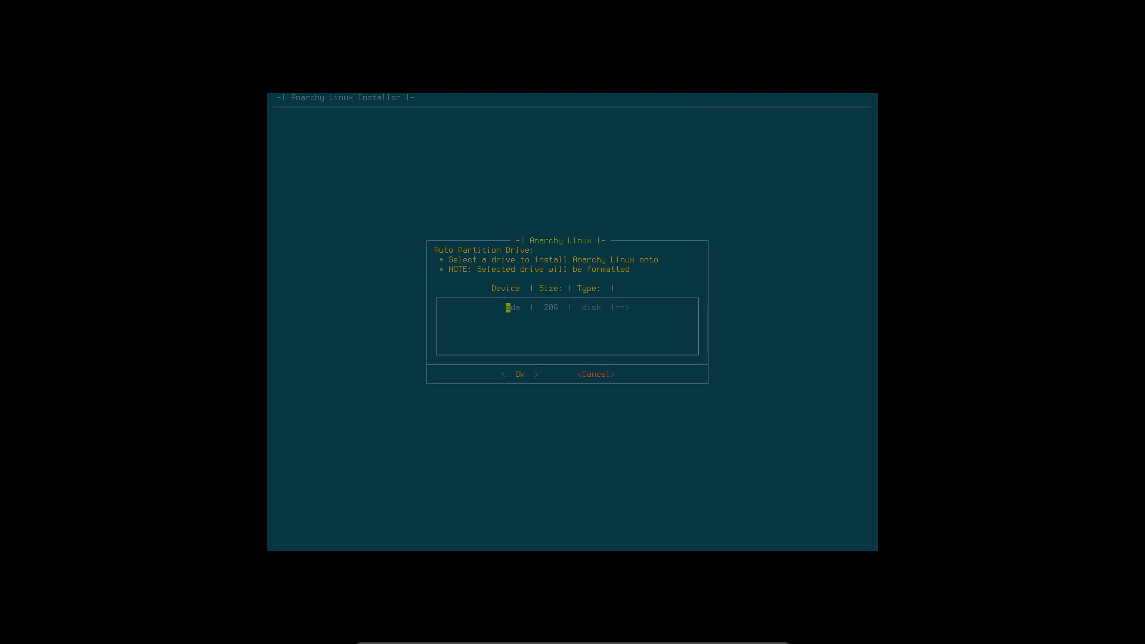
{"action": "key", "text": "Return"}
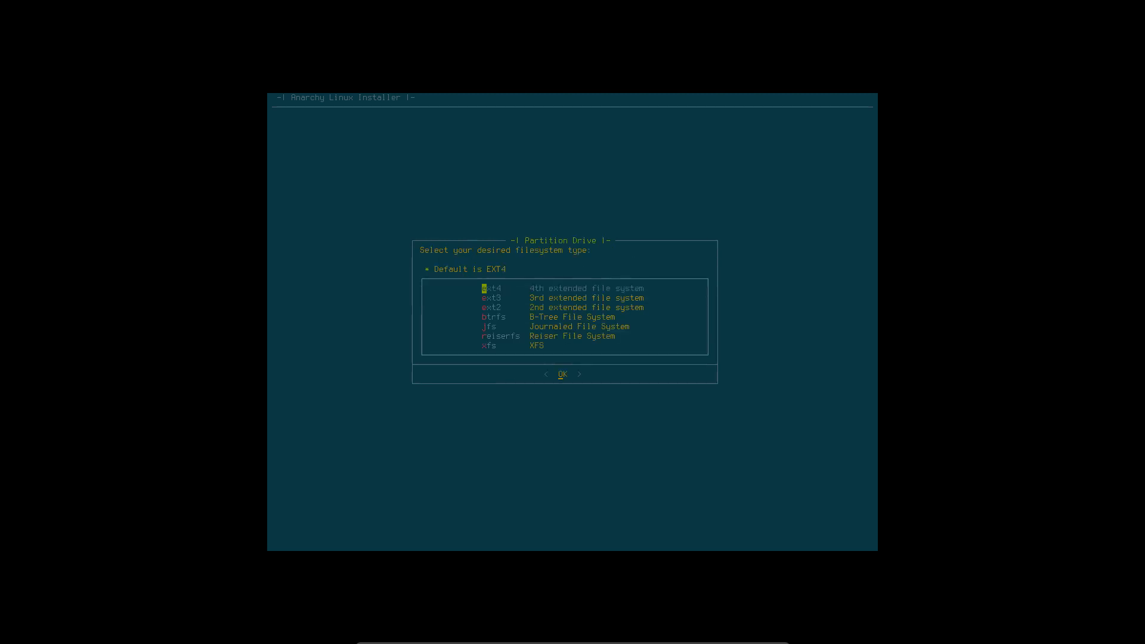
{"action": "key", "text": "Return"}
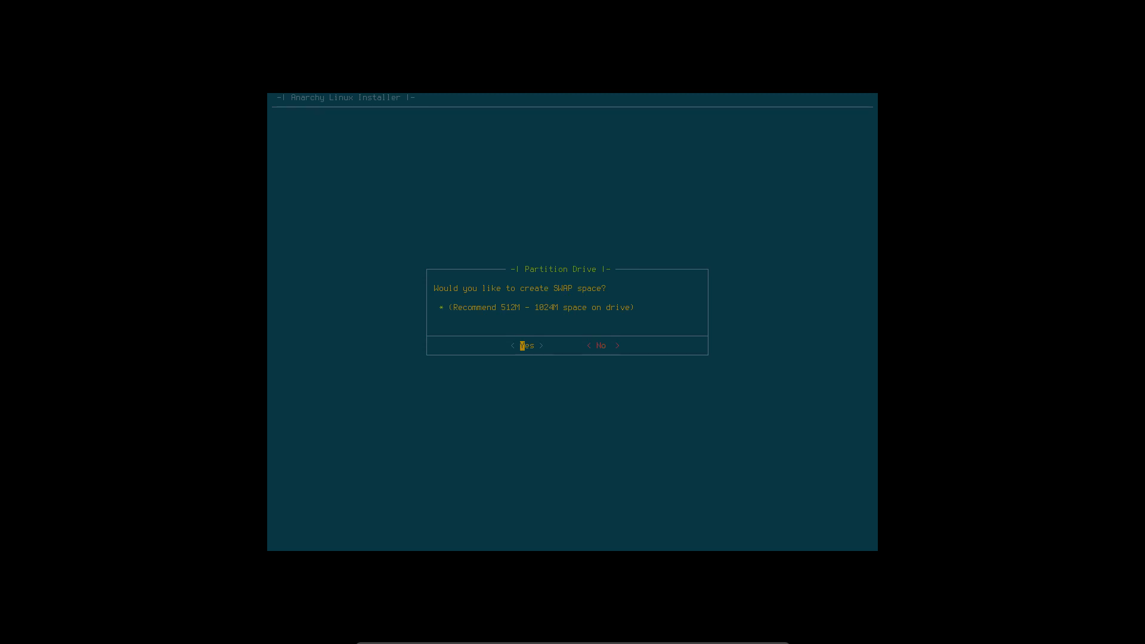
{"action": "key", "text": "Right"}
{"action": "key", "text": "Return"}
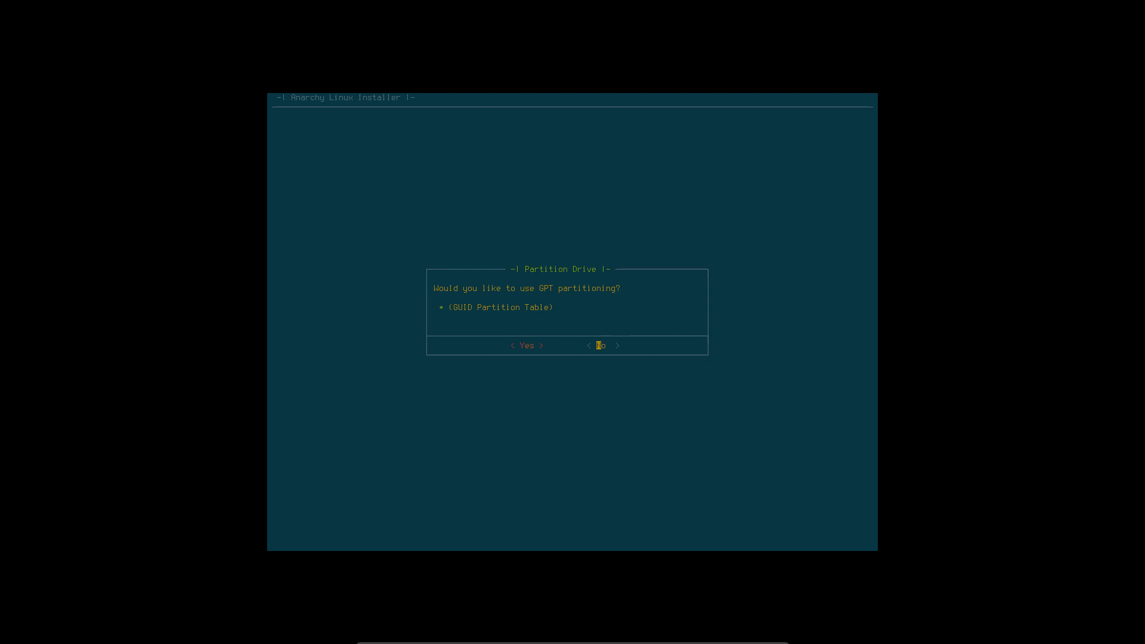
{"action": "key", "text": "Return"}
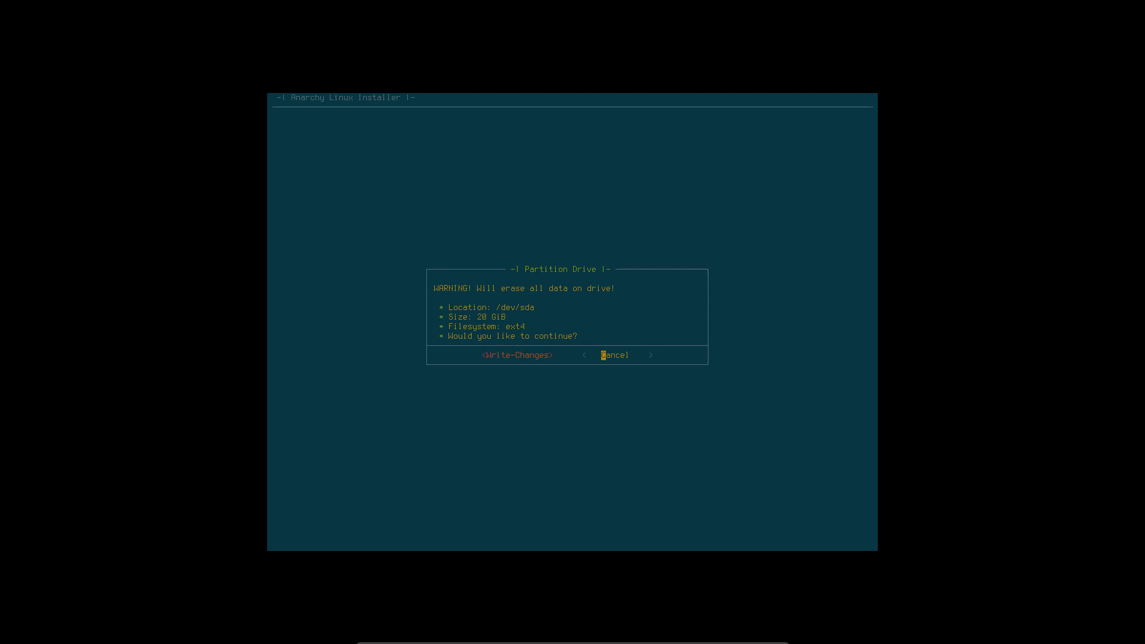
- Write the partition changes to format and mount sda
{"action": "key", "text": "Left"}
{"action": "key", "text": "Right"}
{"action": "key", "text": "Left"}
{"action": "key", "text": "Right"}
{"action": "key", "text": "Left"}
{"action": "key", "text": "Right"}
{"action": "key", "text": "Left"}
{"action": "key", "text": "Return"}
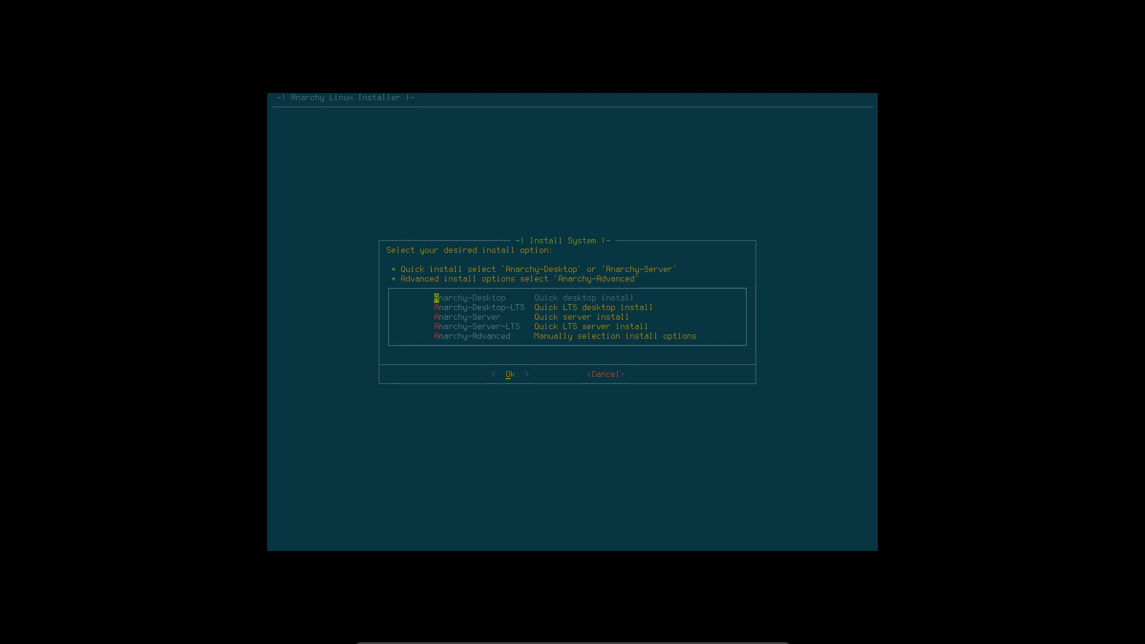
- Choose the Anarchy-Desktop quick install with the Anarchy XFCE4 Edition
{"action": "key", "text": "Down"}
{"action": "key", "text": "Down"}
{"action": "key", "text": "Down"}
{"action": "key", "text": "Down"}
{"action": "key", "text": "Up"}
{"action": "key", "text": "Up"}
{"action": "key", "text": "Up"}
{"action": "key", "text": "Up"}
{"action": "key", "text": "Return"}
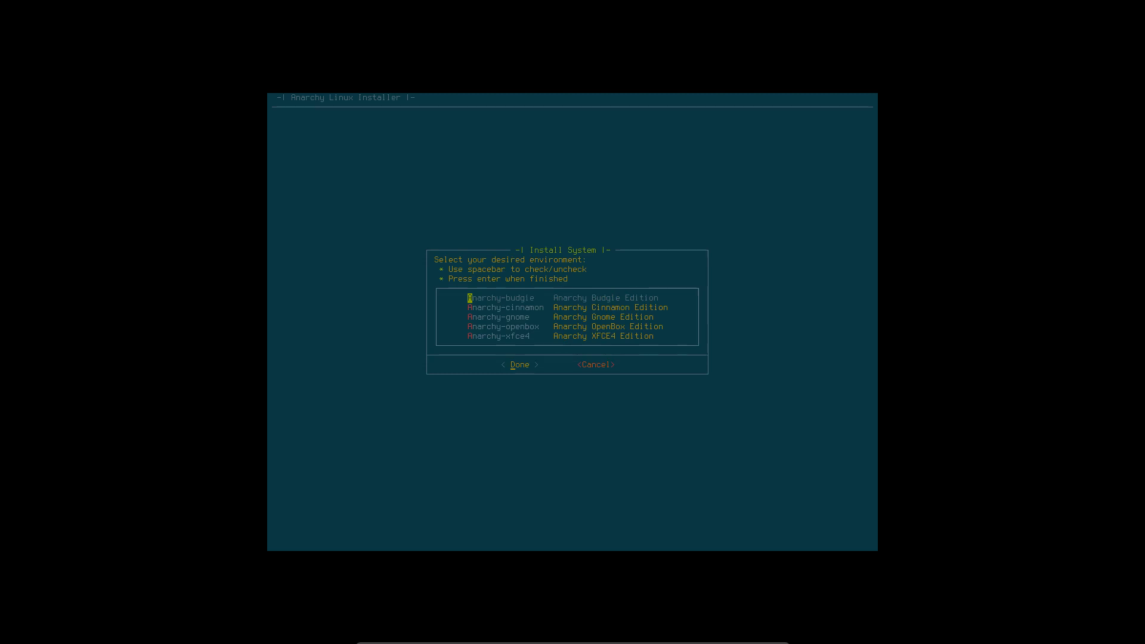
{"action": "key", "text": "Down"}
{"action": "key", "text": "Down"}
{"action": "key", "text": "Down"}
{"action": "key", "text": "Down"}
{"action": "key", "text": "Up"}
{"action": "key", "text": "Up"}
{"action": "key", "text": "Up"}
{"action": "key", "text": "Up"}
{"action": "key", "text": "Down"}
{"action": "key", "text": "Down"}
{"action": "key", "text": "Down"}
{"action": "key", "text": "Down"}
{"action": "key", "text": "Return"}
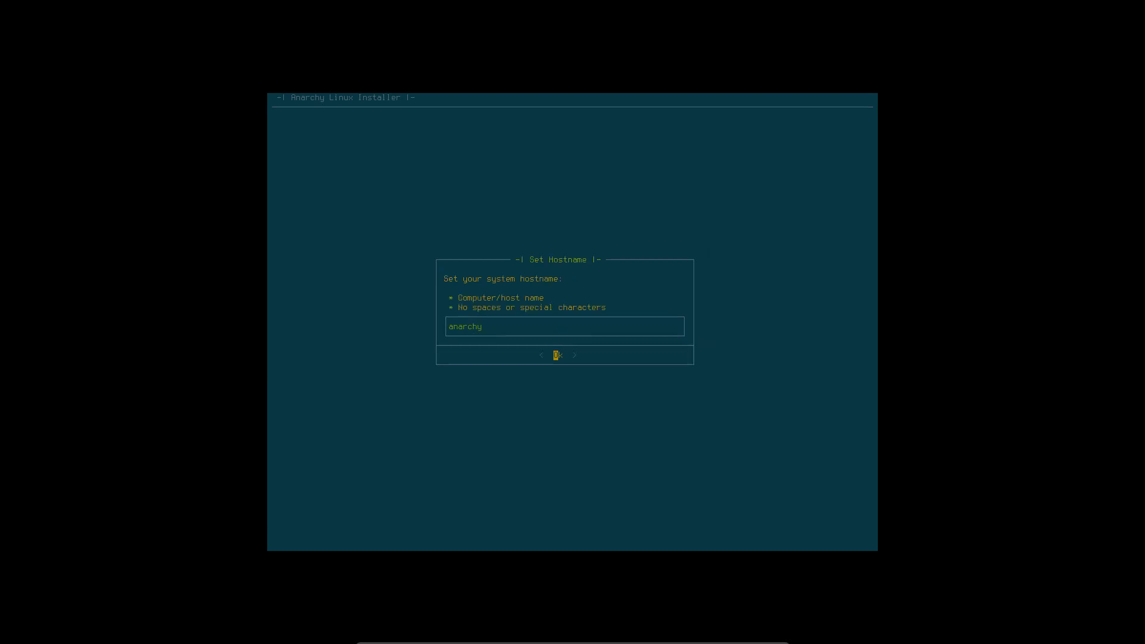
- Keep hostname 'anarchy' and set and confirm the root password
{"action": "key", "text": "Return"}
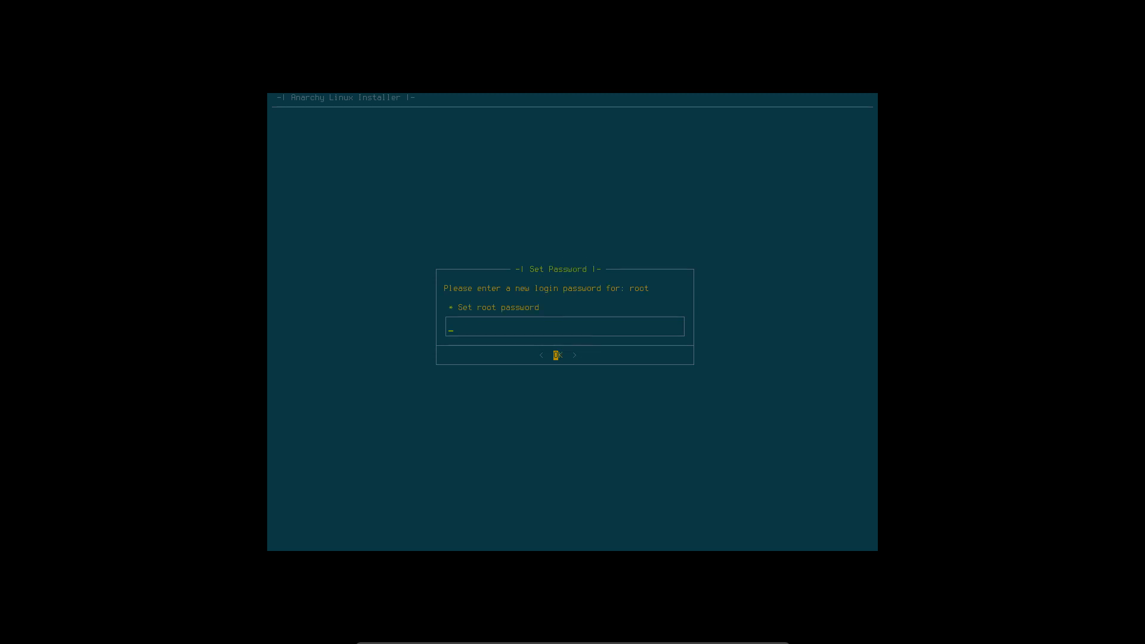
{"action": "type", "text": "****"}
{"action": "key", "text": "Return"}
{"action": "type", "text": "****"}
{"action": "key", "text": "Return"}
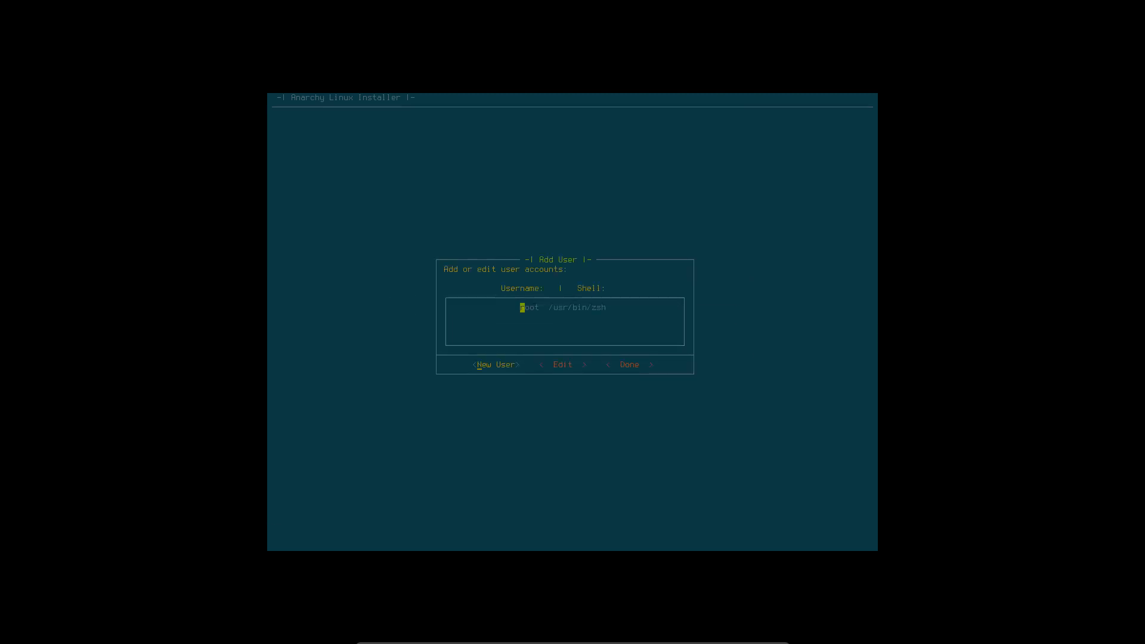
- Create a new user with a username and password and grant it sudo privileges
{"action": "key", "text": "Return"}
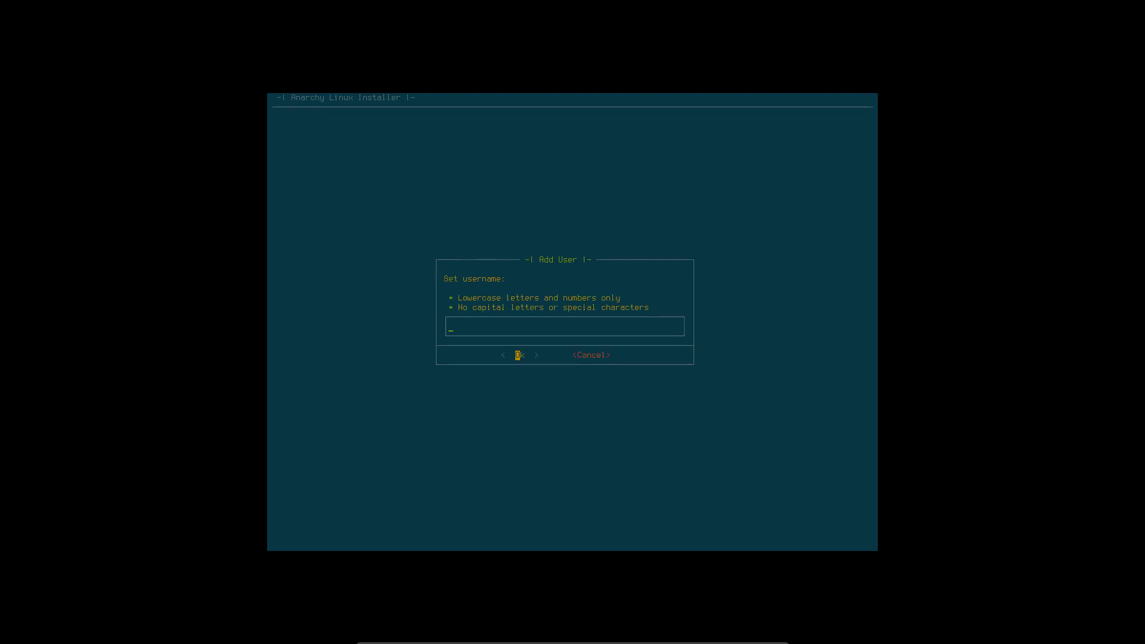
{"action": "type", "text": "erik"}
{"action": "key", "text": "Return"}
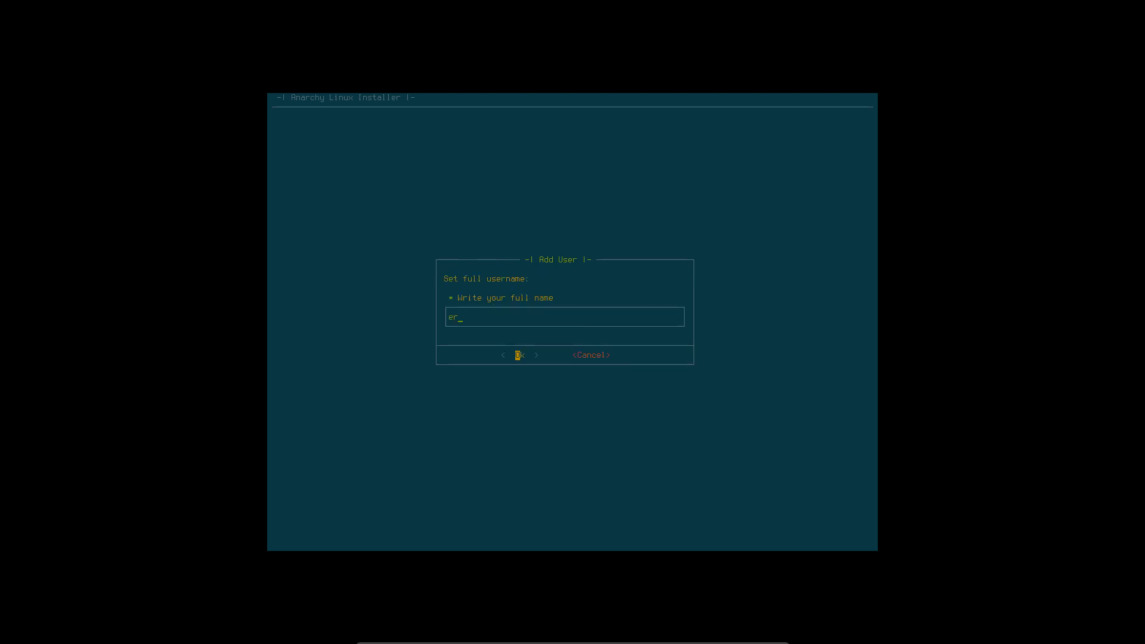
{"action": "key", "text": "Return"}
{"action": "type", "text": "**"}
{"action": "key", "text": "Return"}
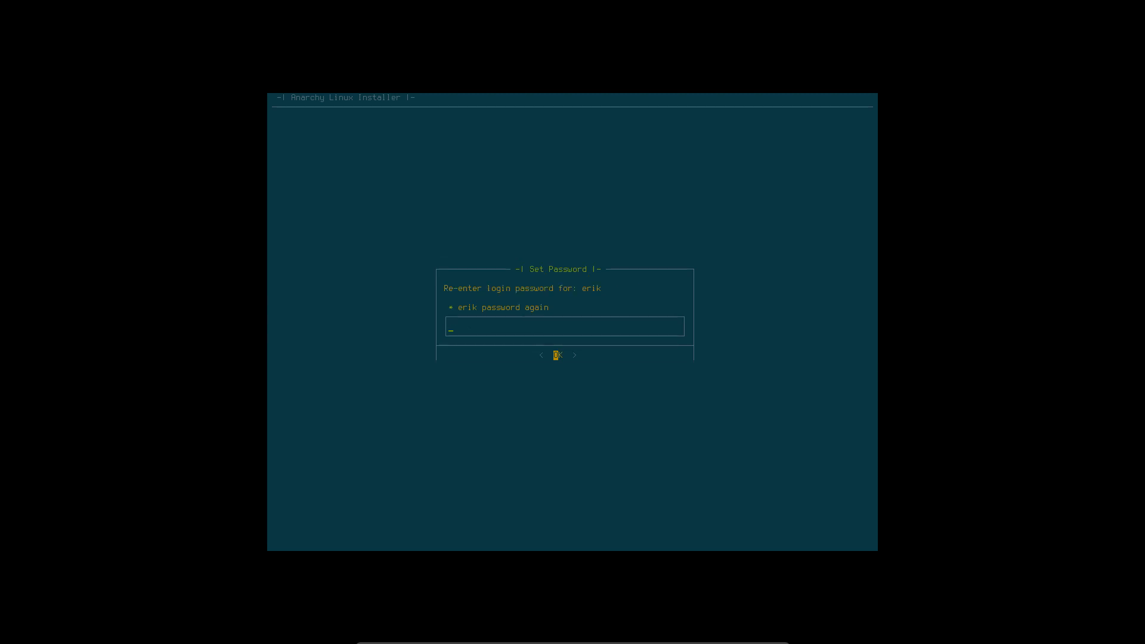
{"action": "type", "text": "***"}
{"action": "key", "text": "Return"}
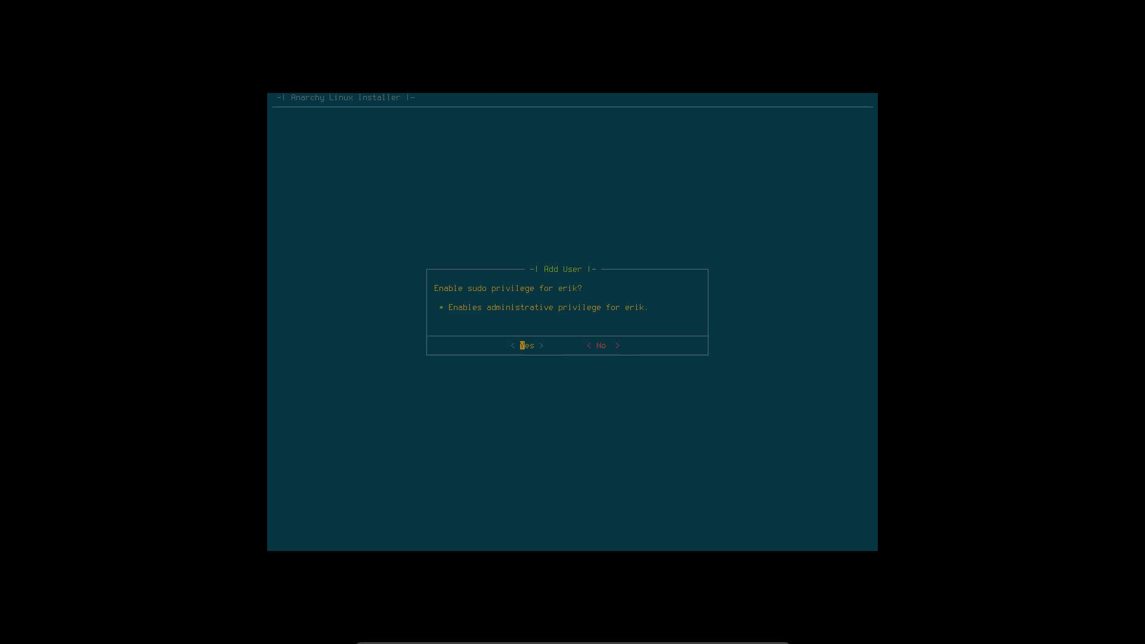
{"action": "key", "text": "Return"}
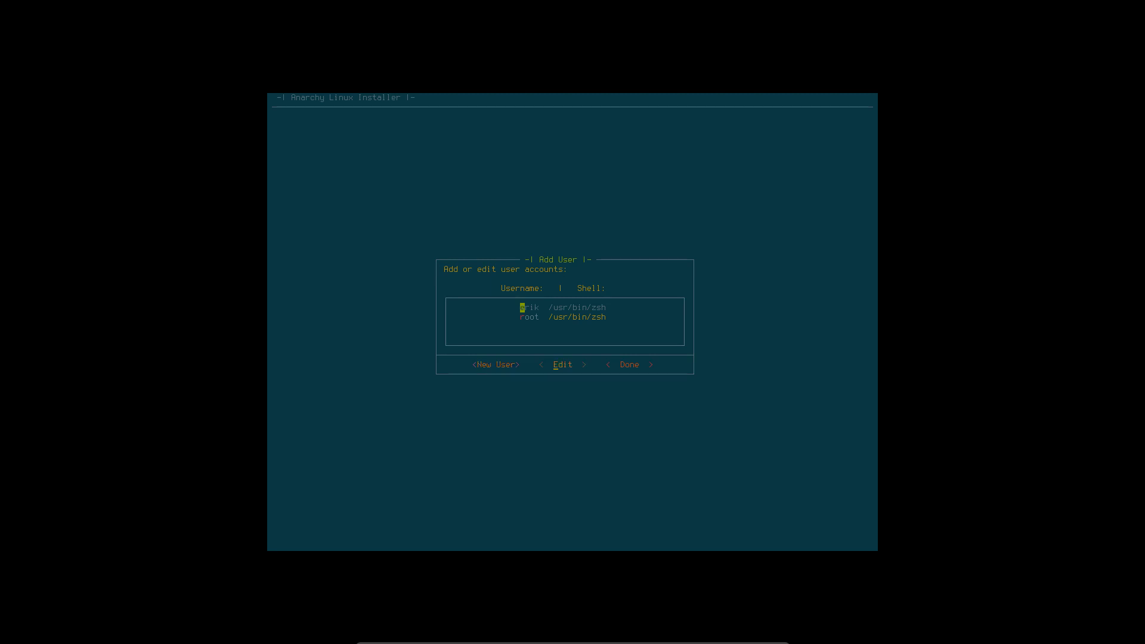
- Change the new user's login shell to /bin/bash
{"action": "key", "text": "Return"}
{"action": "key", "text": "Down"}
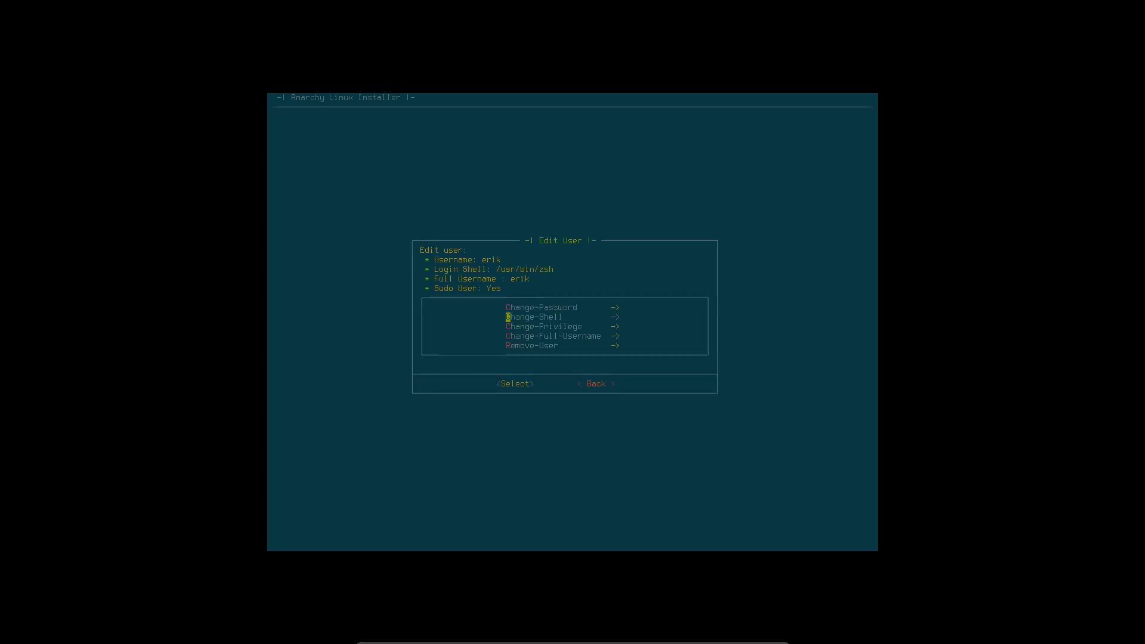
{"action": "key", "text": "Return"}
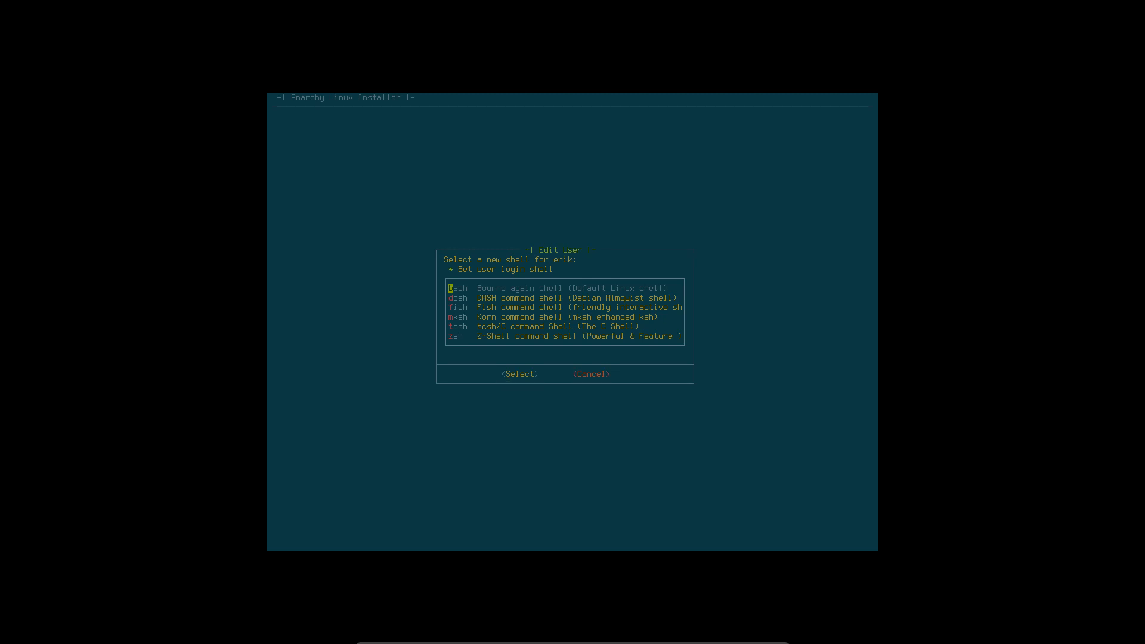
{"action": "key", "text": "Return"}
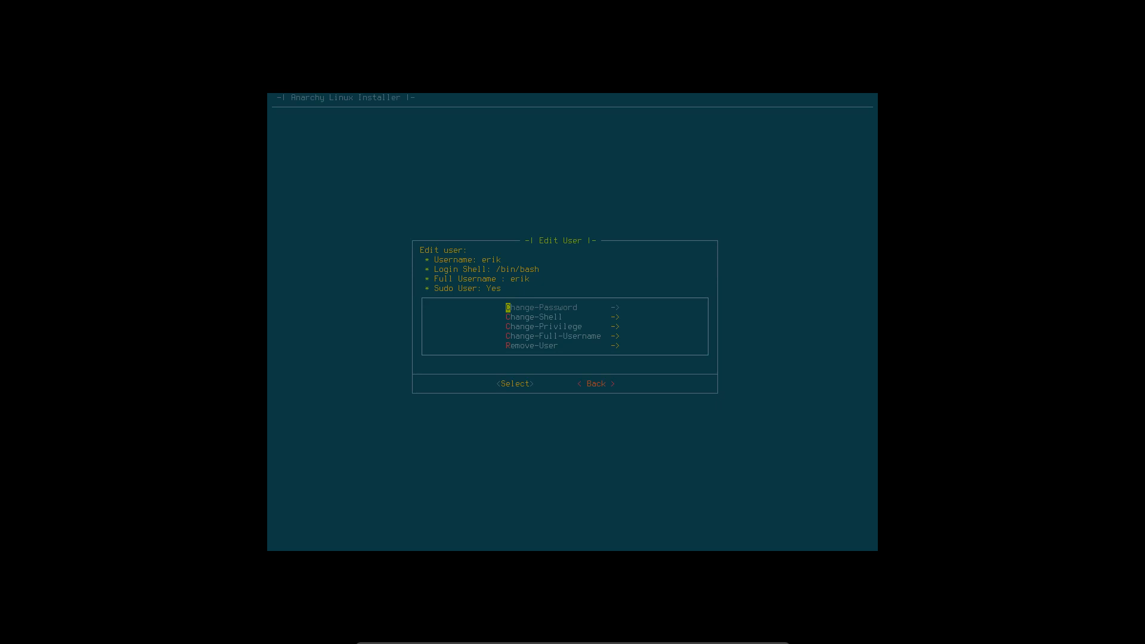
{"action": "key", "text": "Tab"}
{"action": "key", "text": "Return"}
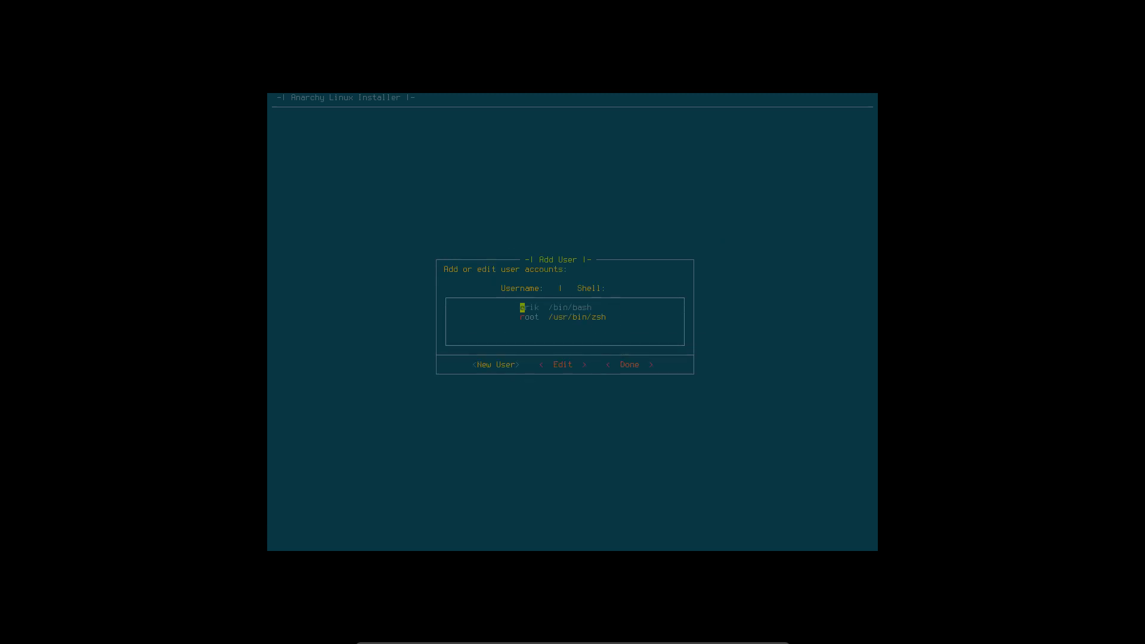
{"action": "key", "text": "Tab"}
{"action": "key", "text": "Tab"}
- Change root's login shell to /bin/bash and finish user setup
{"action": "key", "text": "Down"}
{"action": "key", "text": "Return"}
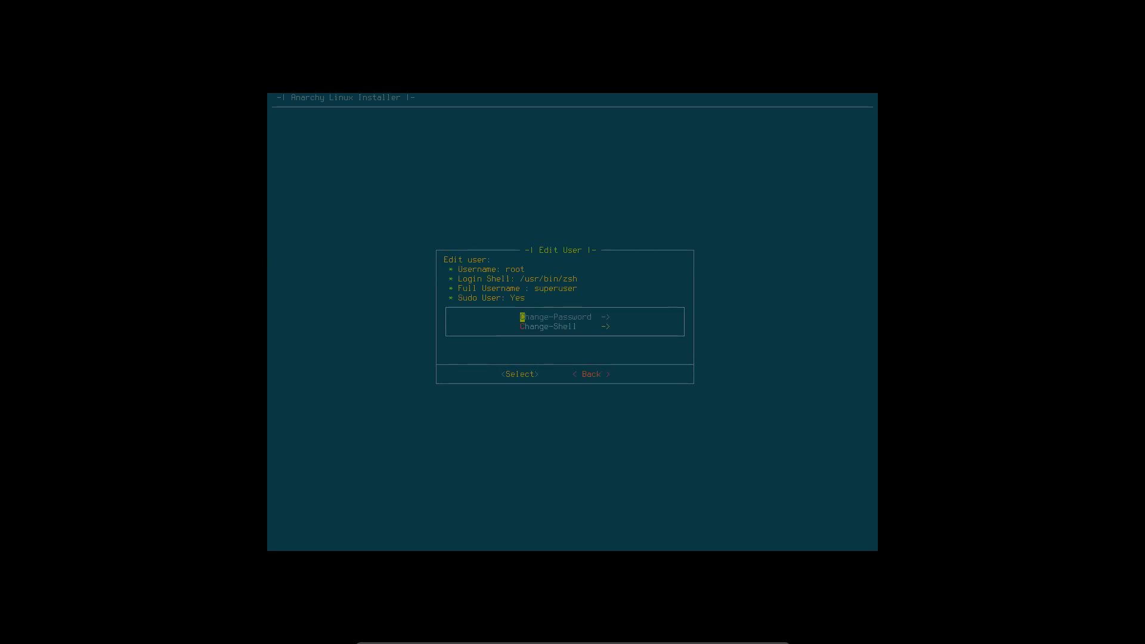
{"action": "key", "text": "Down"}
{"action": "key", "text": "Return"}
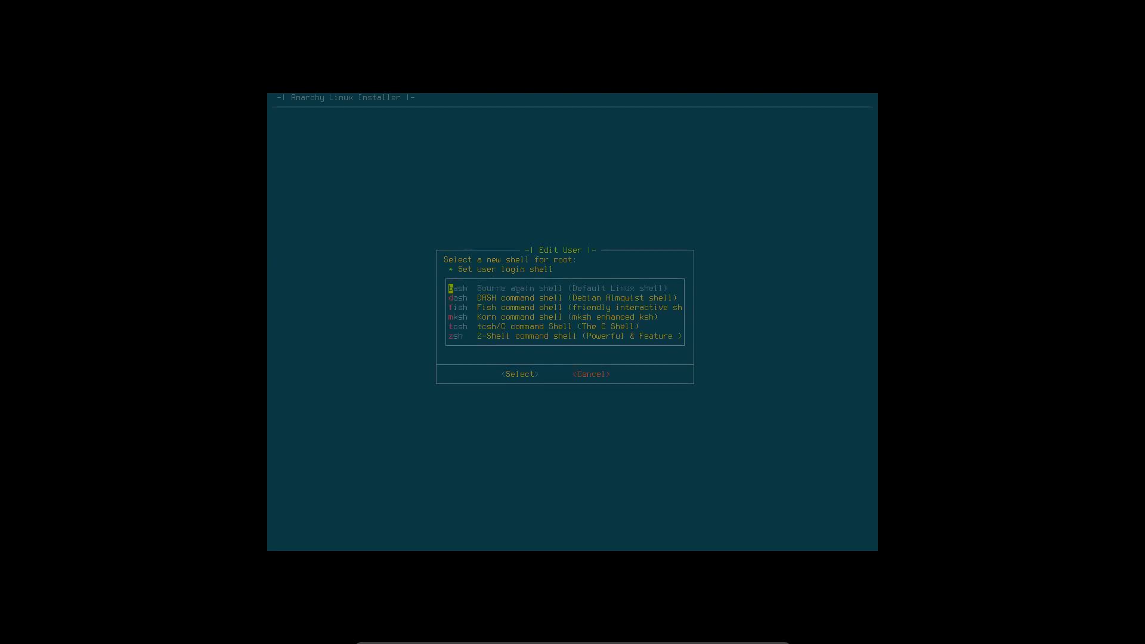
{"action": "key", "text": "Return"}
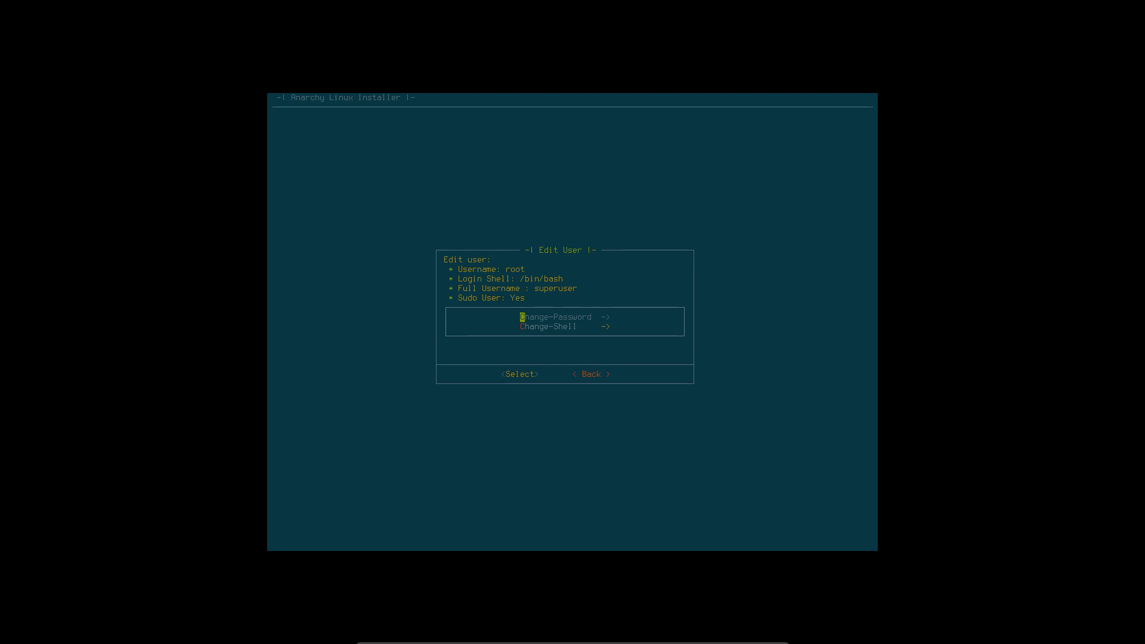
{"action": "key", "text": "Tab"}
{"action": "key", "text": "Return"}
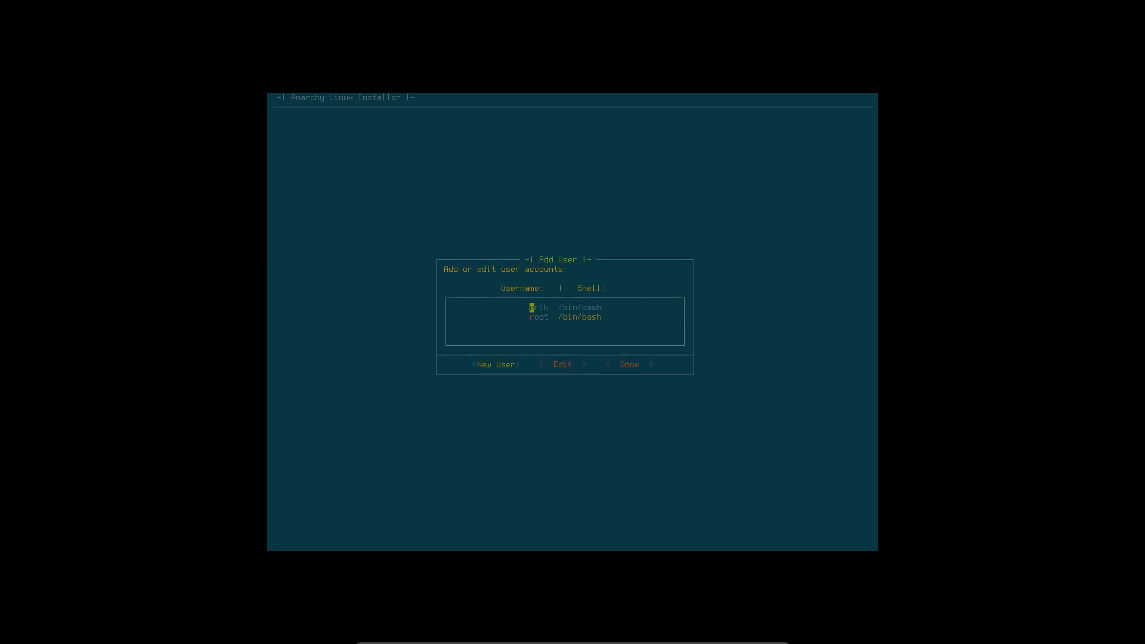
{"action": "key", "text": "Down"}
{"action": "key", "text": "Tab"}
{"action": "key", "text": "Return"}
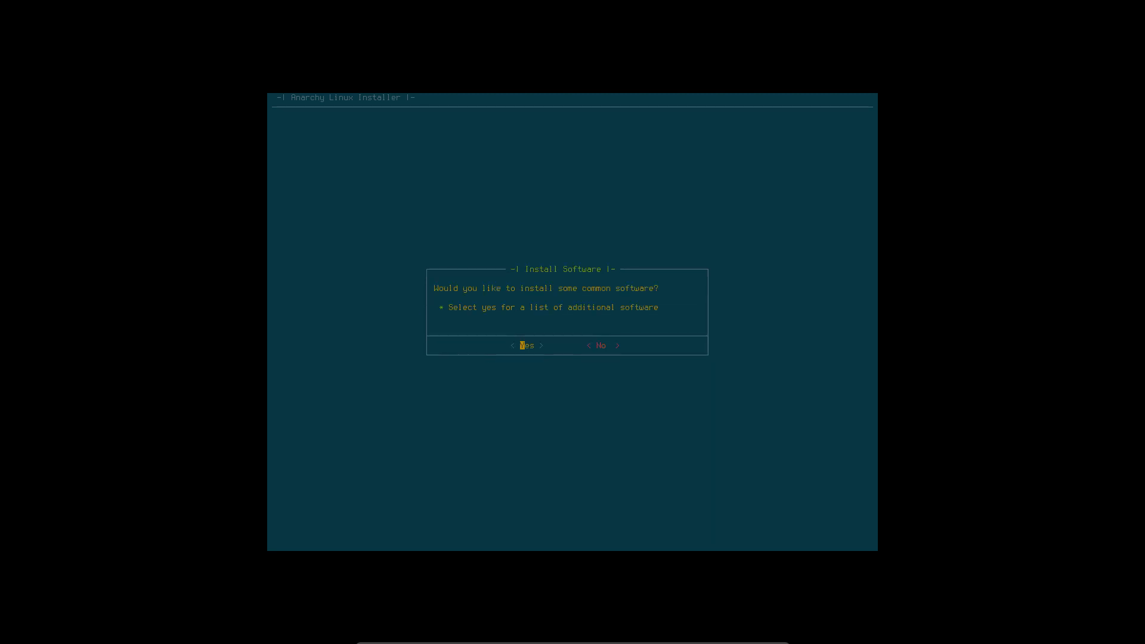
- Agree to install extra software and browse the Utilities list without adding anything
{"action": "key", "text": "Return"}
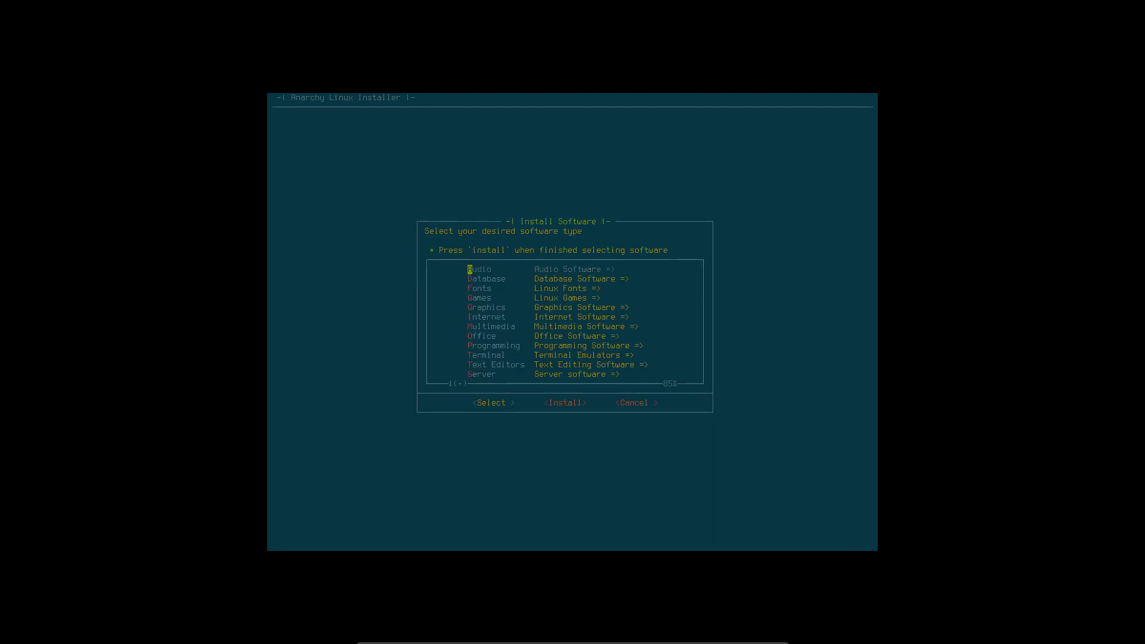
{"action": "key", "text": "Down"}
{"action": "key", "text": "Down"}
{"action": "key", "text": "Down"}
{"action": "key", "text": "Down"}
{"action": "key", "text": "Down"}
{"action": "key", "text": "Down"}
{"action": "key", "text": "Down"}
{"action": "key", "text": "Down"}
{"action": "key", "text": "Down"}
{"action": "key", "text": "Down"}
{"action": "key", "text": "Down"}
{"action": "key", "text": "Down"}
{"action": "key", "text": "Down"}
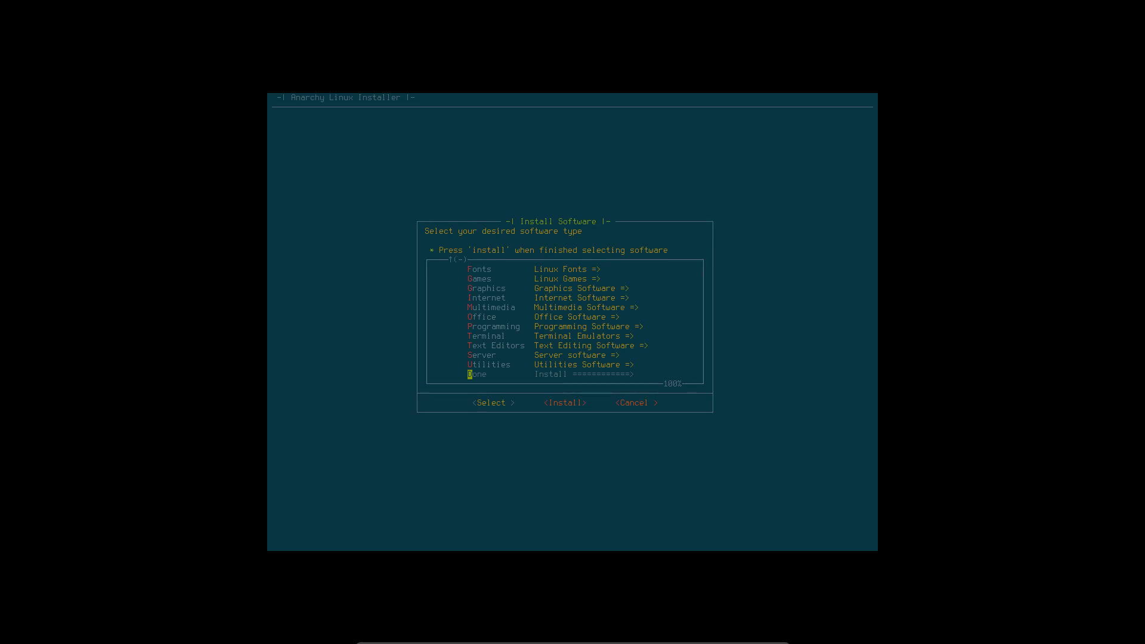
{"action": "key", "text": "Up"}
{"action": "key", "text": "Return"}
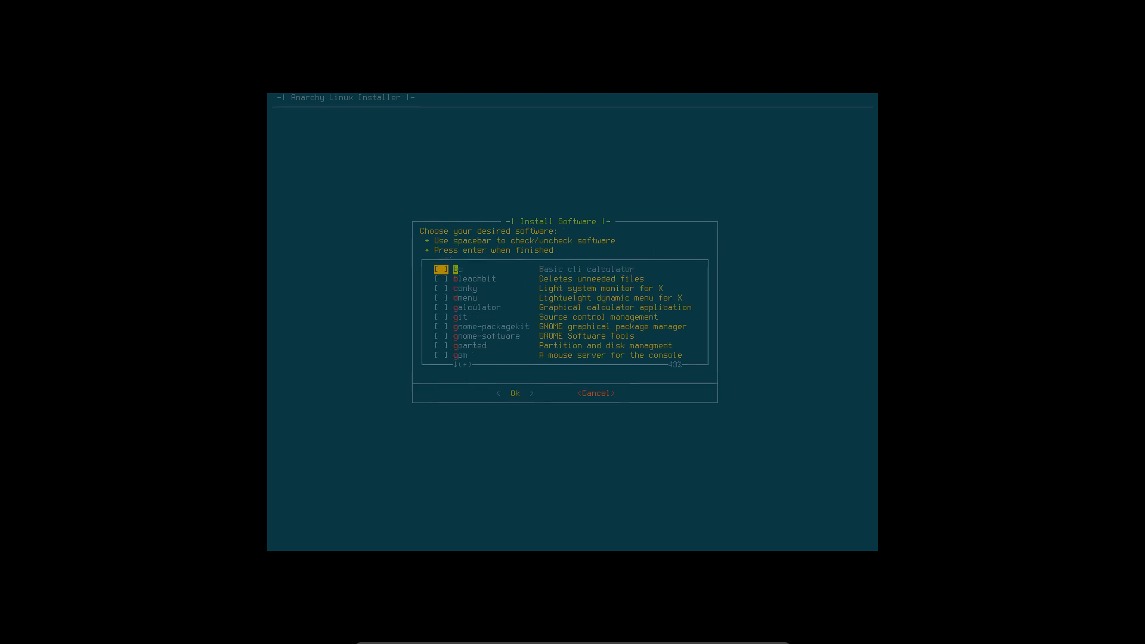
{"action": "key", "text": "Down"}
{"action": "key", "text": "Down"}
{"action": "key", "text": "Down"}
{"action": "key", "text": "Down"}
{"action": "key", "text": "Down"}
{"action": "key", "text": "Down"}
{"action": "key", "text": "Down"}
{"action": "key", "text": "Down"}
{"action": "key", "text": "Down"}
{"action": "key", "text": "Down"}
{"action": "key", "text": "Down"}
{"action": "key", "text": "Down"}
{"action": "key", "text": "Down"}
{"action": "key", "text": "Down"}
{"action": "key", "text": "Down"}
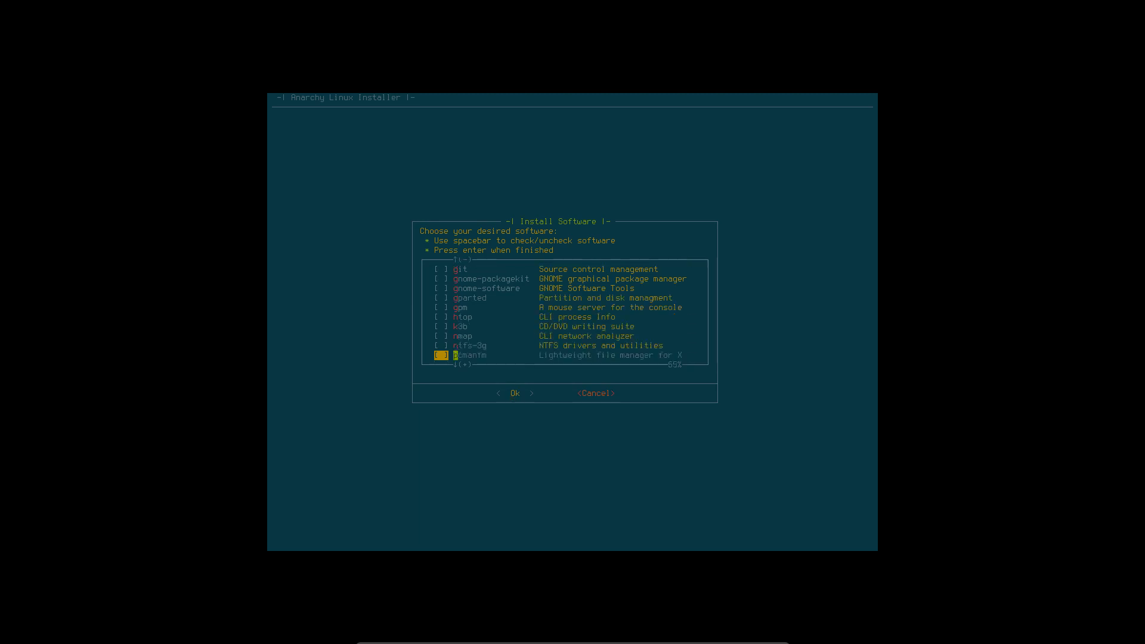
{"action": "key", "text": "Down"}
{"action": "key", "text": "Down"}
{"action": "key", "text": "Down"}
{"action": "key", "text": "Down"}
{"action": "key", "text": "Down"}
{"action": "key", "text": "Down"}
{"action": "key", "text": "Down"}
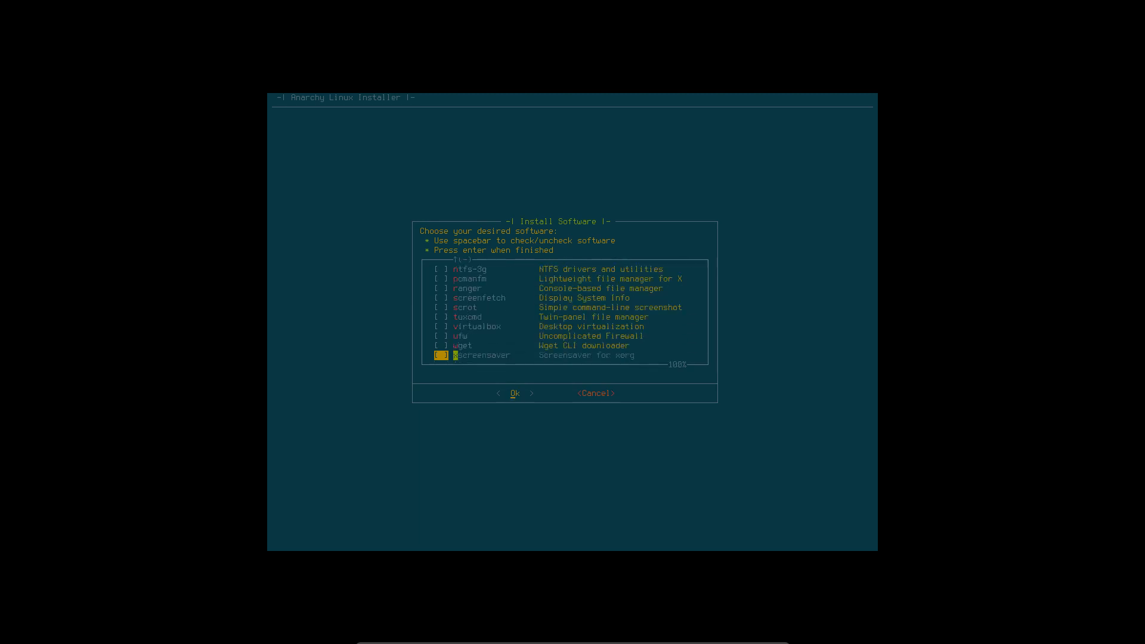
{"action": "key", "text": "Up"}
{"action": "key", "text": "Up"}
{"action": "key", "text": "Up"}
{"action": "key", "text": "Right"}
{"action": "key", "text": "Return"}
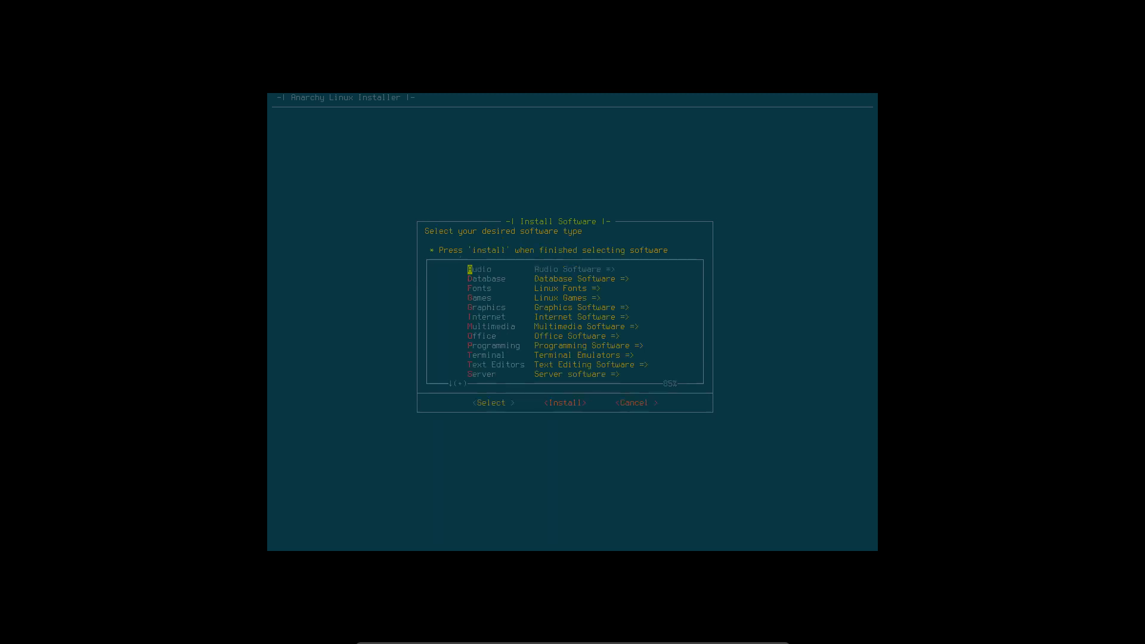
- Add noto-fonts-cjk from the Fonts category and proceed to installation
{"action": "key", "text": "Down"}
{"action": "key", "text": "Return"}
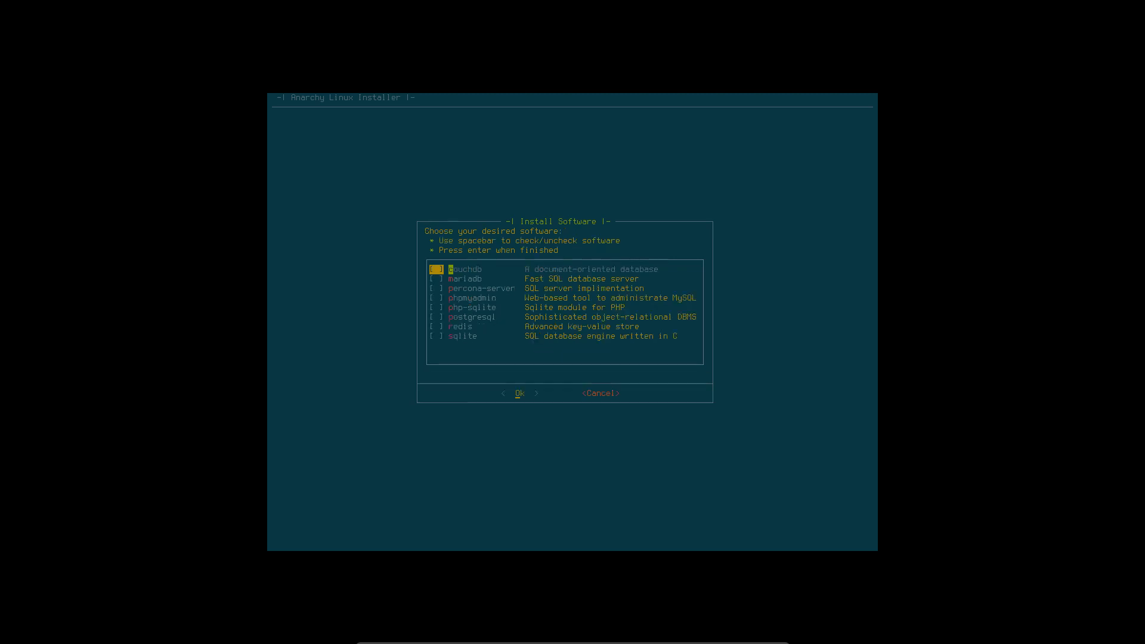
{"action": "key", "text": "Down"}
{"action": "key", "text": "Down"}
{"action": "key", "text": "Down"}
{"action": "key", "text": "Down"}
{"action": "key", "text": "Down"}
{"action": "key", "text": "Down"}
{"action": "key", "text": "Down"}
{"action": "key", "text": "Return"}
{"action": "key", "text": "Down"}
{"action": "key", "text": "Down"}
{"action": "key", "text": "Return"}
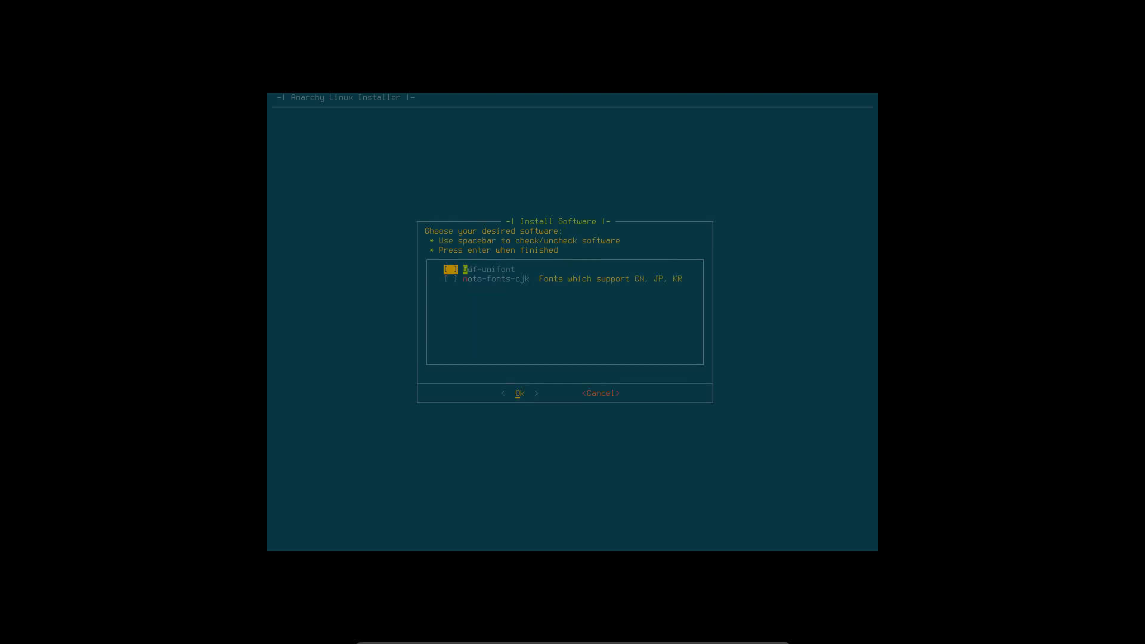
{"action": "key", "text": "Down"}
{"action": "key", "text": "Return"}
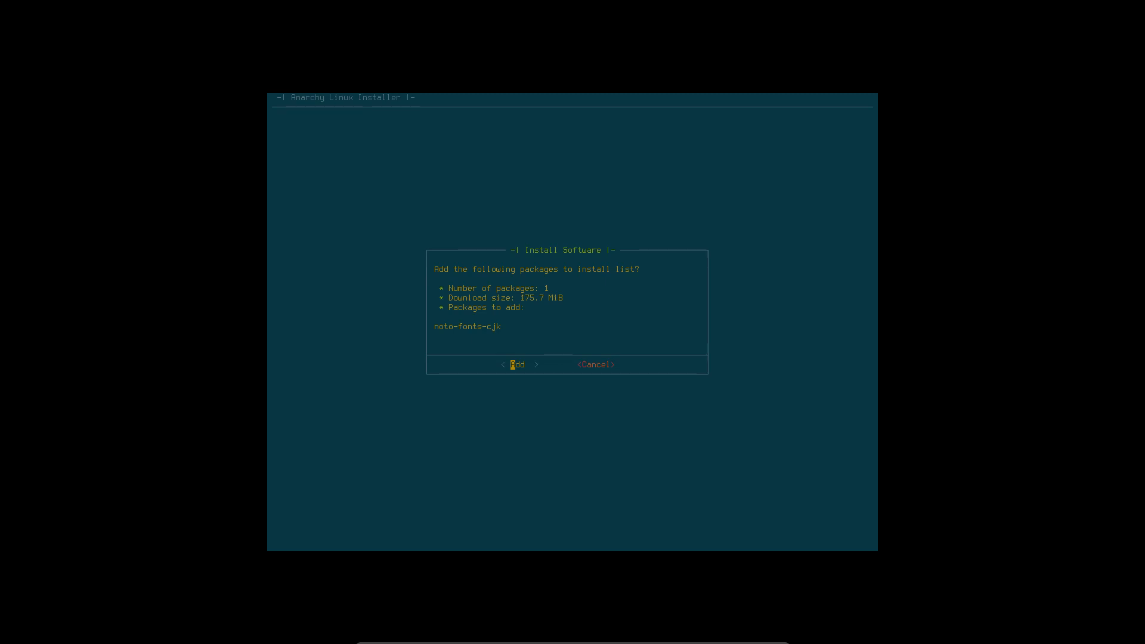
{"action": "key", "text": "Return"}
{"action": "key", "text": "Down"}
{"action": "key", "text": "Down"}
{"action": "key", "text": "Down"}
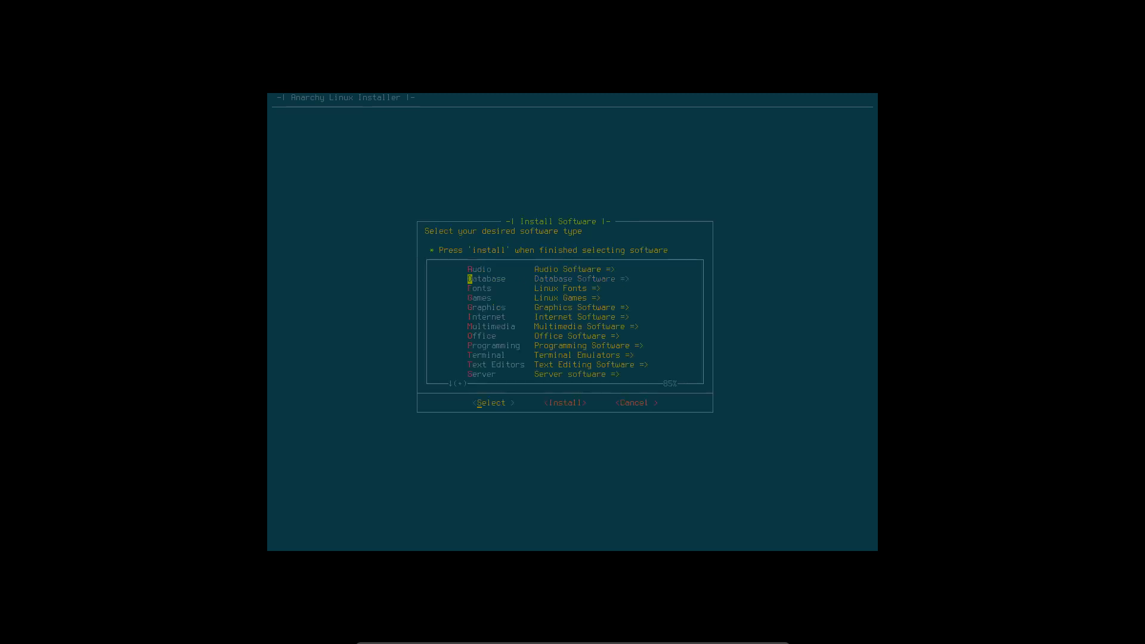
{"action": "key", "text": "Down"}
{"action": "key", "text": "Down"}
{"action": "key", "text": "Down"}
{"action": "key", "text": "Down"}
{"action": "key", "text": "Return"}
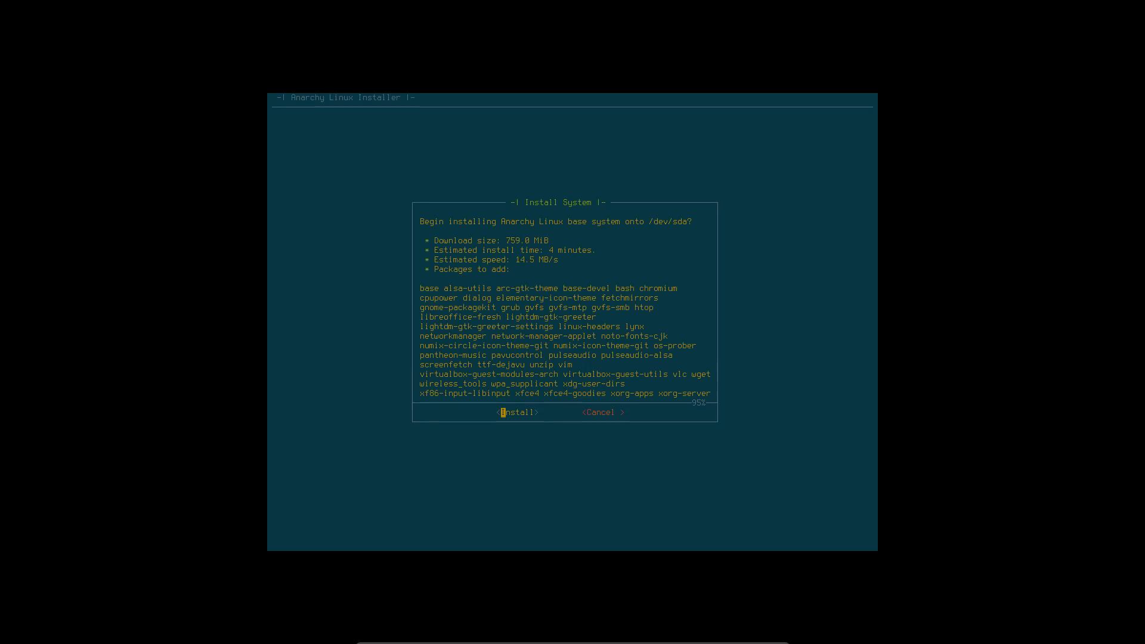
- Scroll the base-system summary to show its last package line
{"action": "key", "text": "Down"}
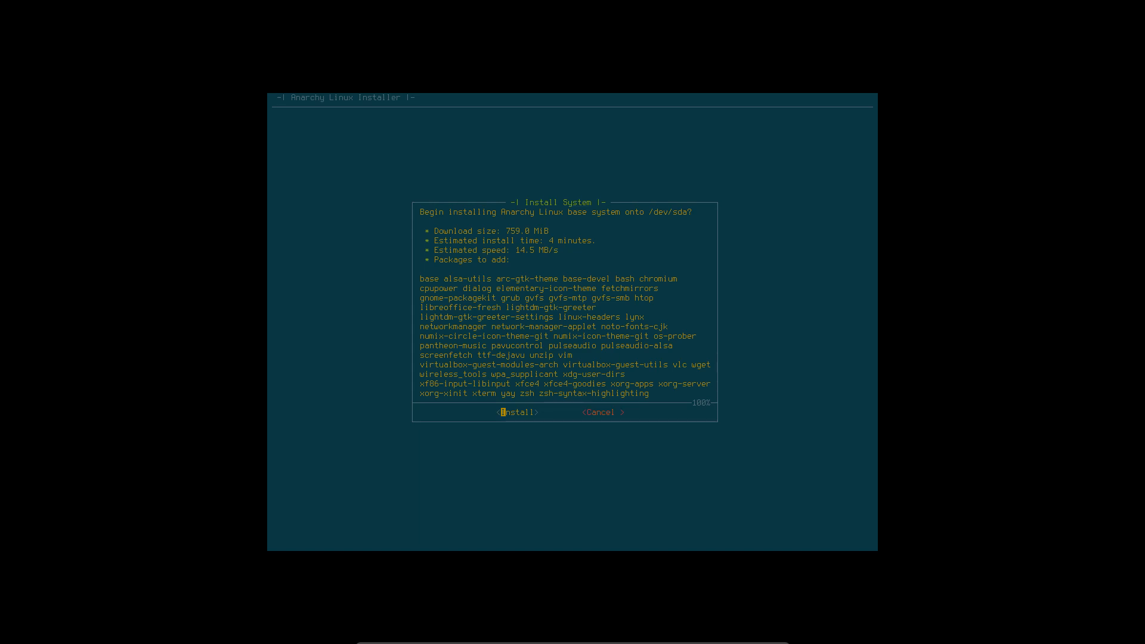
- Start installing the base system onto /dev/sda and wait for Install Complete
{"action": "key", "text": "Return"}
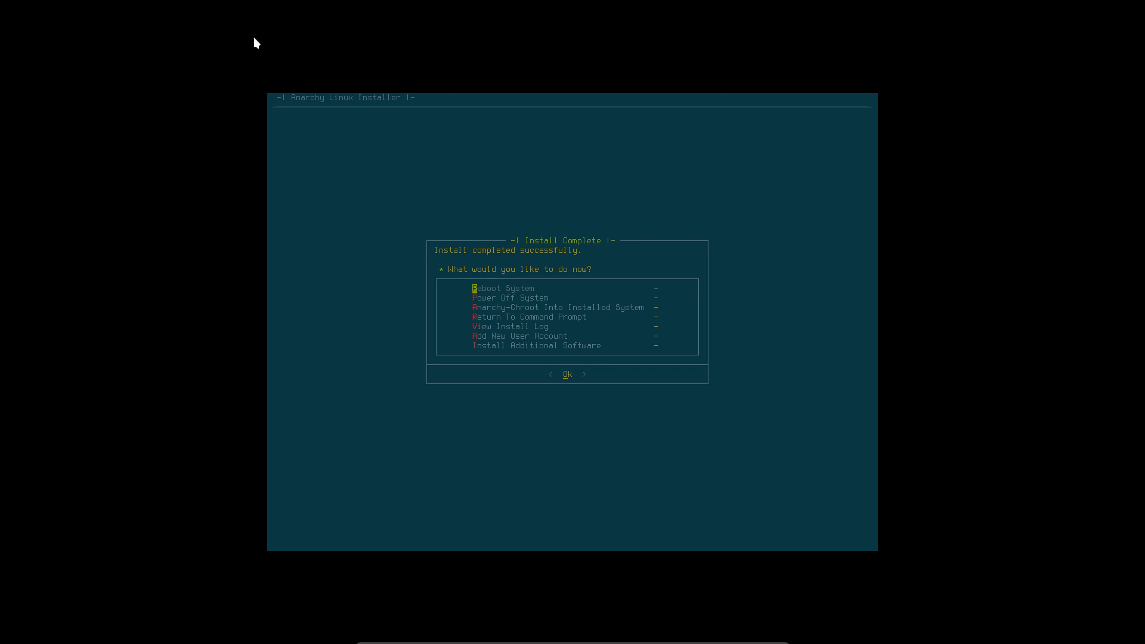
- Choose Reboot System from the post-install menu to restart the freshly installed VM
{"action": "key", "text": "Down"}
{"action": "key", "text": "Down"}
{"action": "key", "text": "Up"}
{"action": "key", "text": "Up"}
{"action": "key", "text": "Down"}
{"action": "key", "text": "Down"}
{"action": "key", "text": "Down"}
{"action": "key", "text": "Down"}
{"action": "key", "text": "Down"}
{"action": "key", "text": "Down"}
{"action": "key", "text": "Up"}
{"action": "key", "text": "Up"}
{"action": "key", "text": "Up"}
{"action": "key", "text": "Up"}
{"action": "key", "text": "Up"}
{"action": "key", "text": "Up"}
{"action": "key", "text": "Return"}
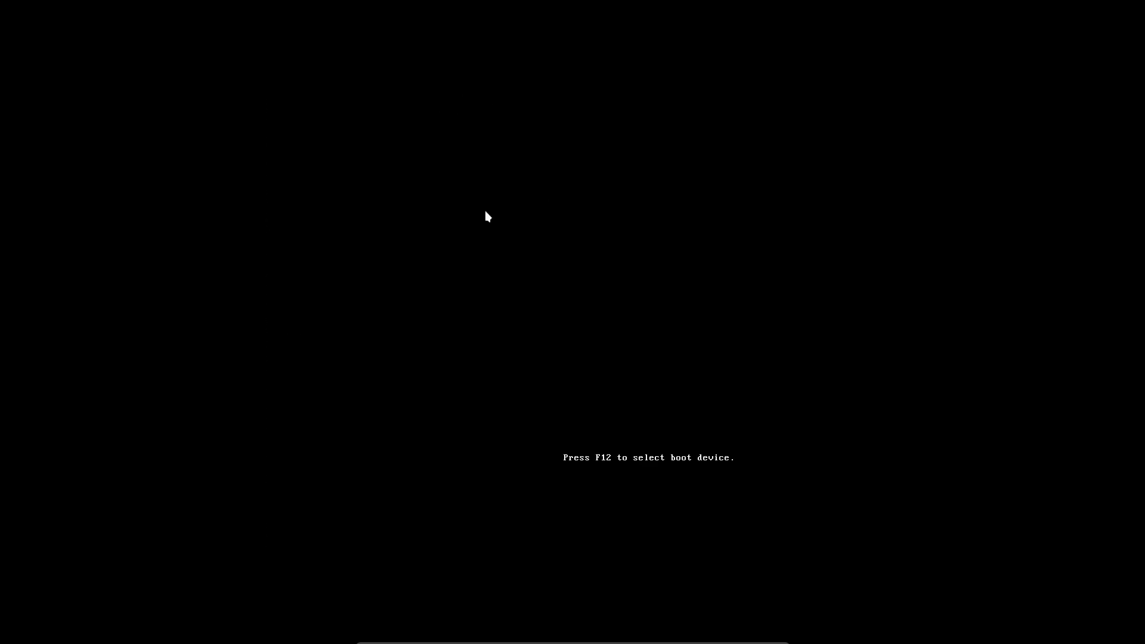
- Pick 'Boot existing OS' in the Anarchy boot menu and start Arch Linux from GRUB
{"action": "key", "text": "Down"}
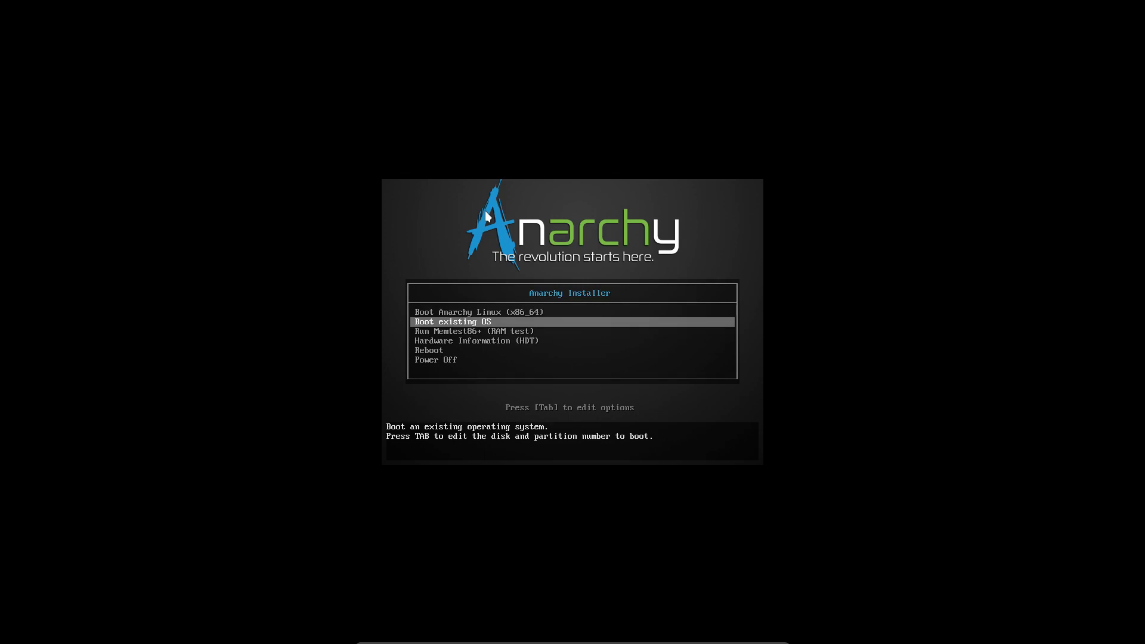
{"action": "key", "text": "Return"}
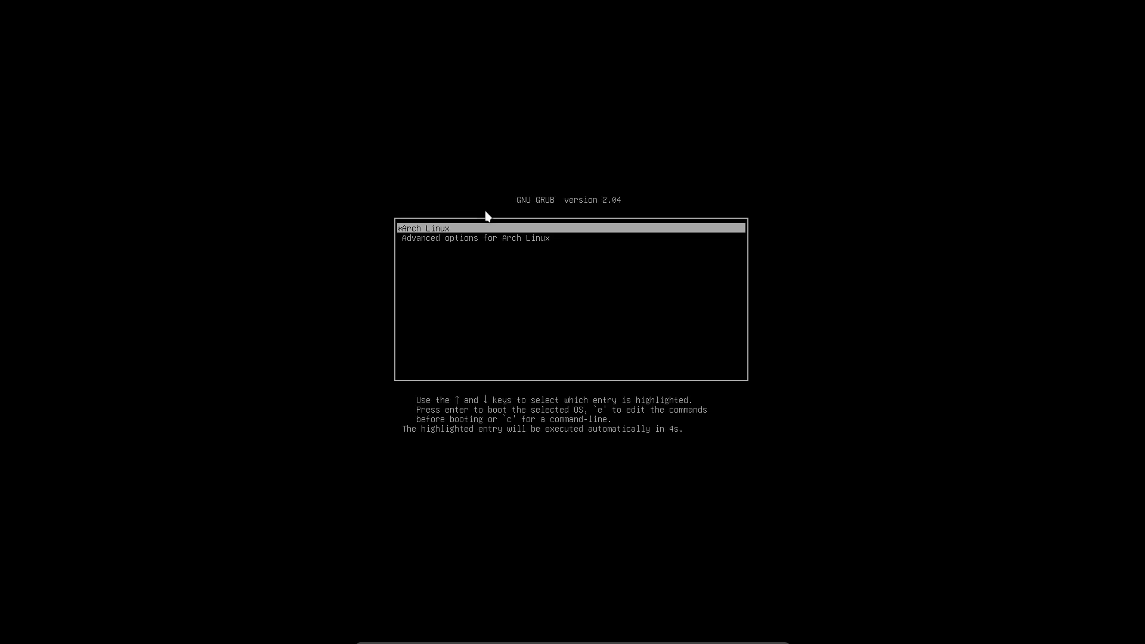
{"action": "key", "text": "Return"}
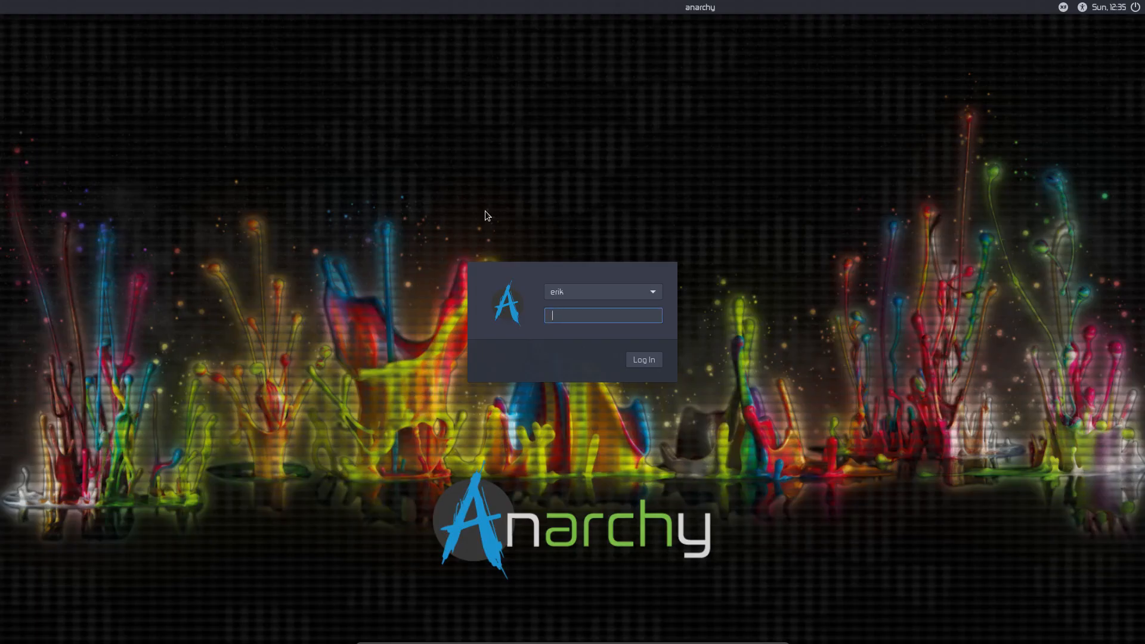
- Log in to Xfce Session with the account password and dismiss the wired connection notice
{"action": "left_click", "coordinate": [1064, 8]}
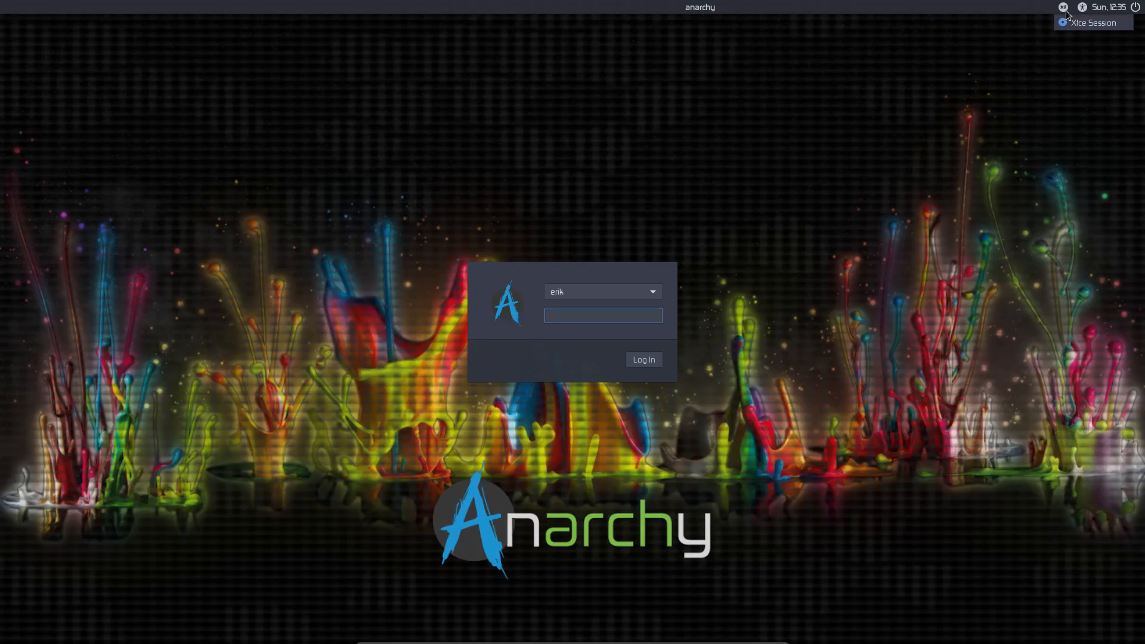
{"action": "left_click", "coordinate": [1067, 13]}
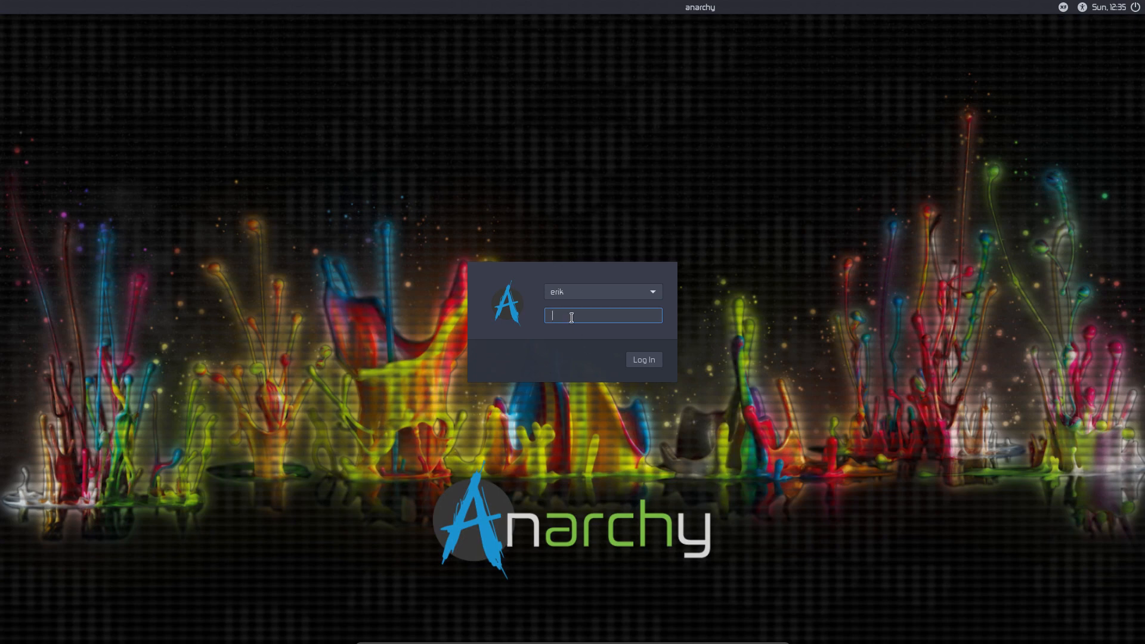
{"action": "type", "text": "******"}
{"action": "key", "text": "Return"}
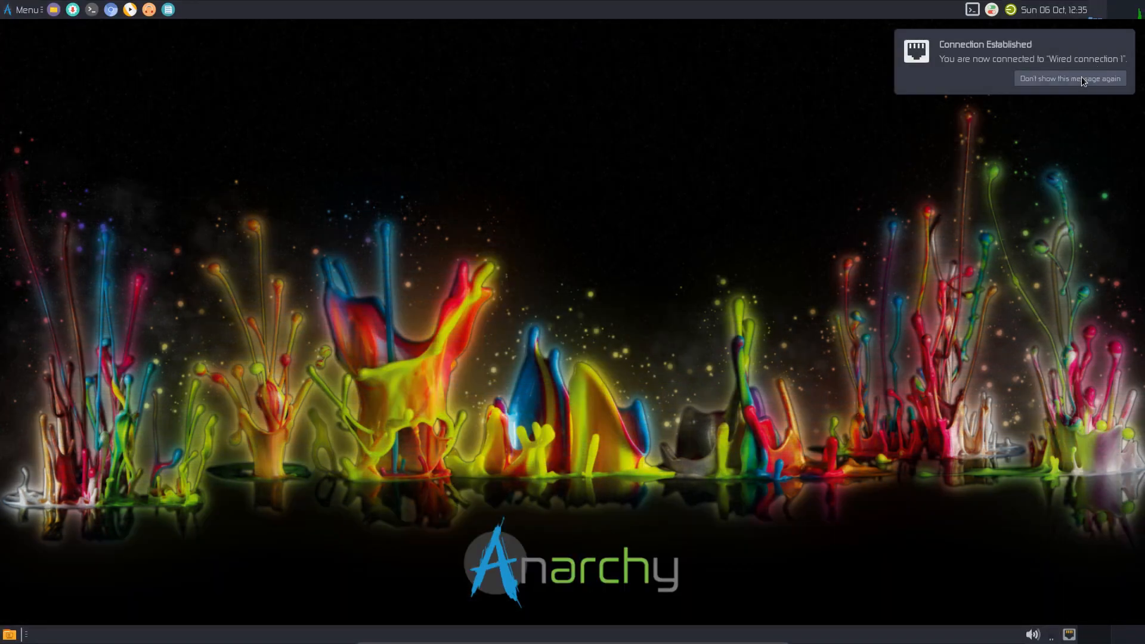
{"action": "left_click", "coordinate": [1078, 77]}
{"action": "left_click", "coordinate": [15, 9]}
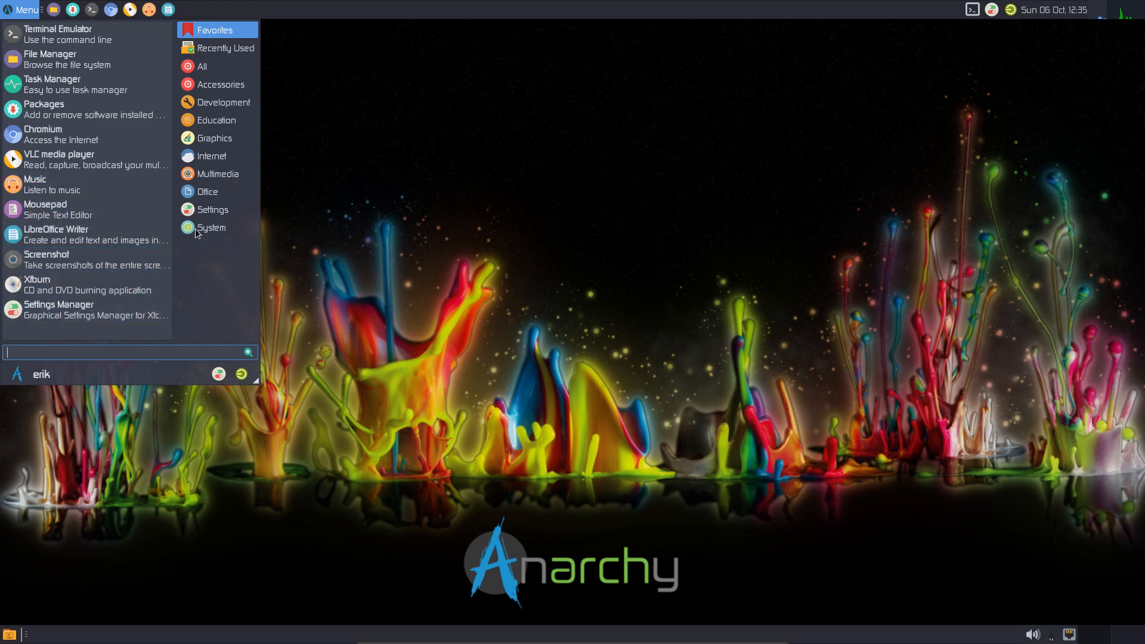
- In Settings Manager > Appearance, compare Numix Circle Light with Numix Circle and keep Numix Circle icons
{"action": "left_click", "coordinate": [58, 309]}
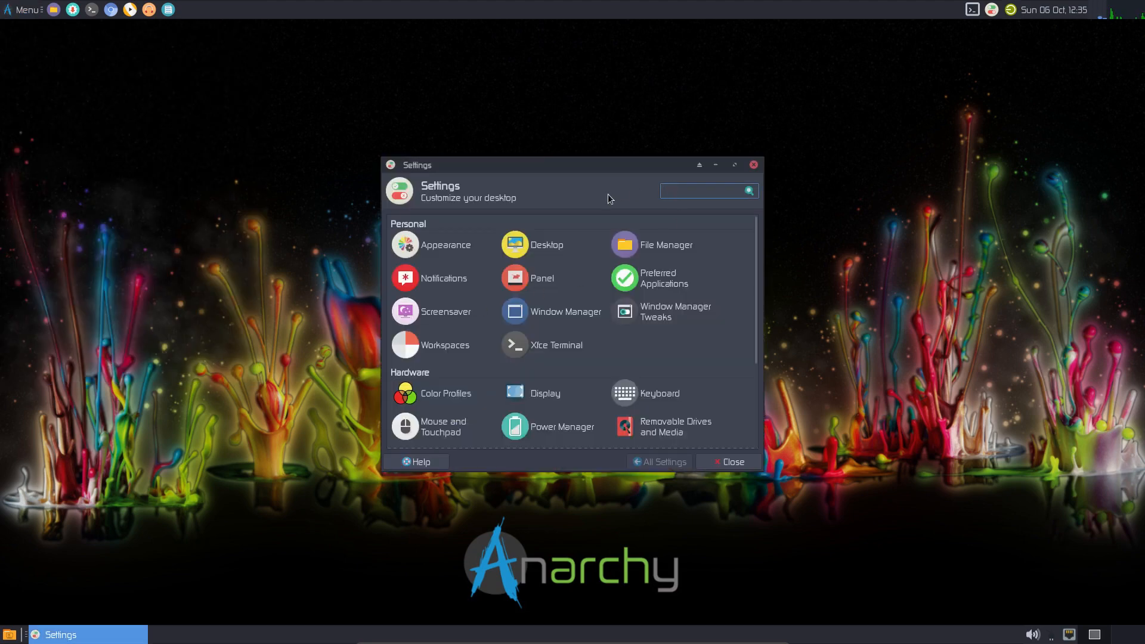
{"action": "double_click", "coordinate": [596, 164]}
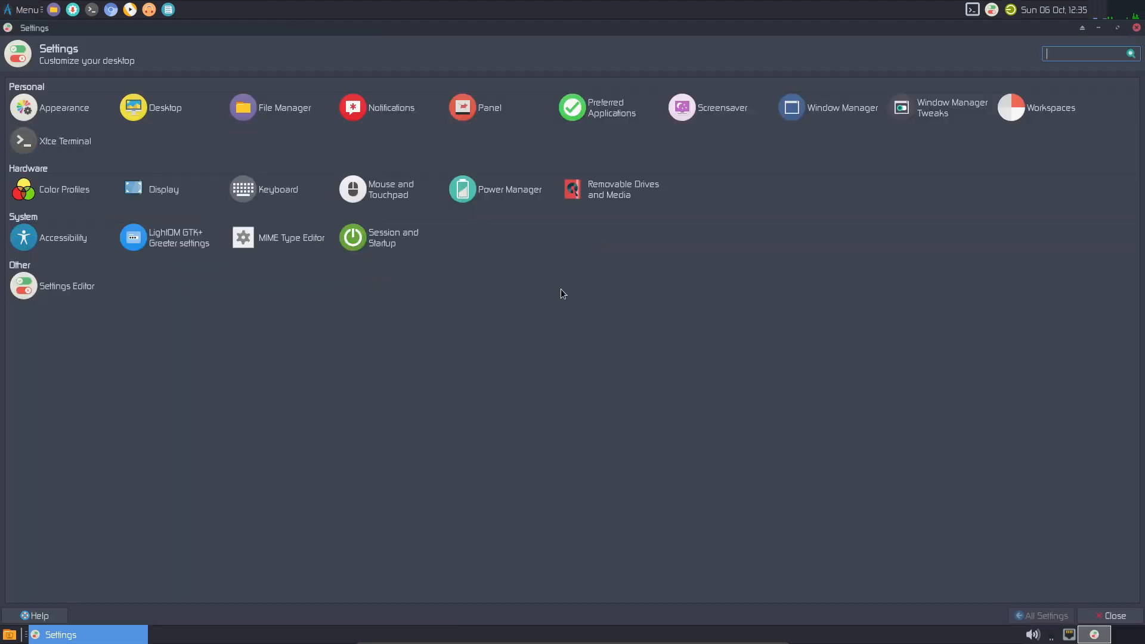
{"action": "left_click", "coordinate": [65, 111]}
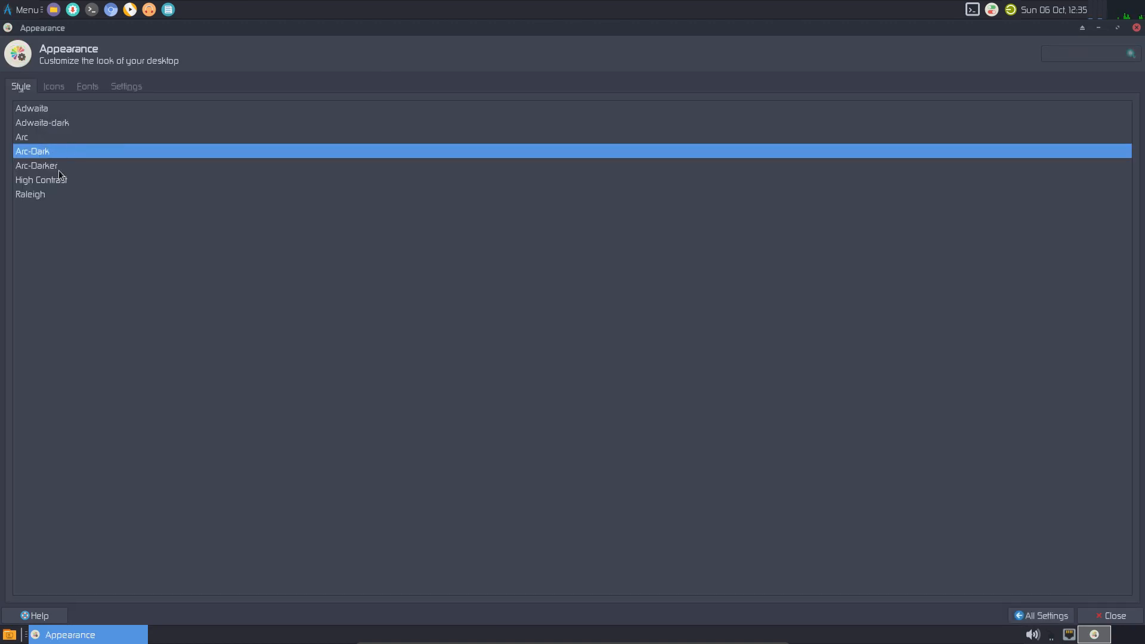
{"action": "left_click", "coordinate": [58, 89]}
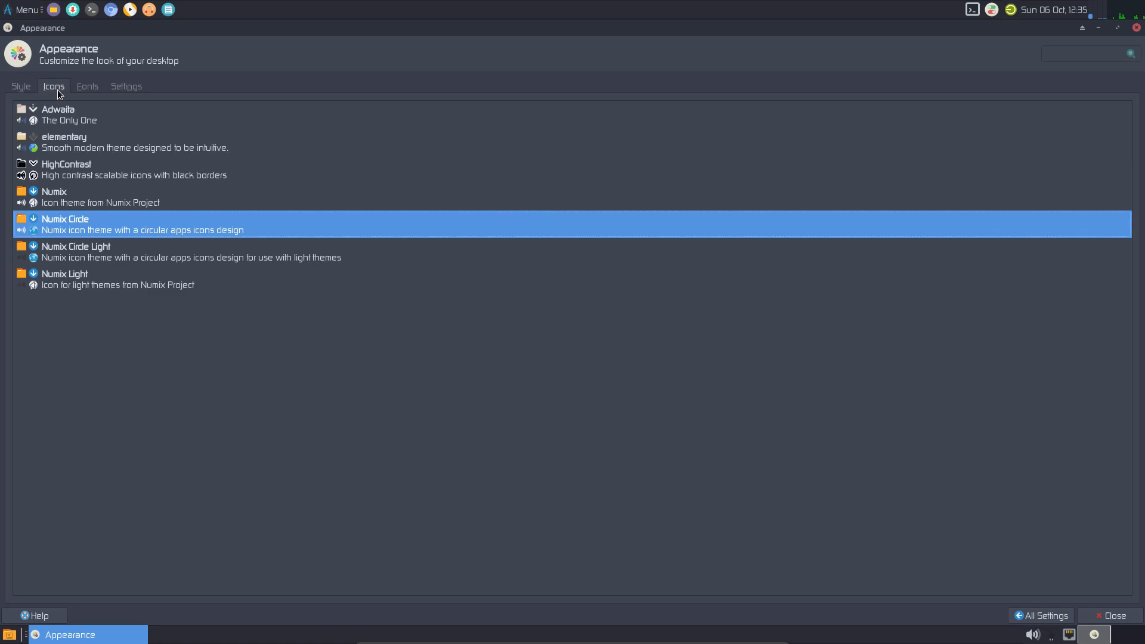
{"action": "left_click", "coordinate": [83, 253]}
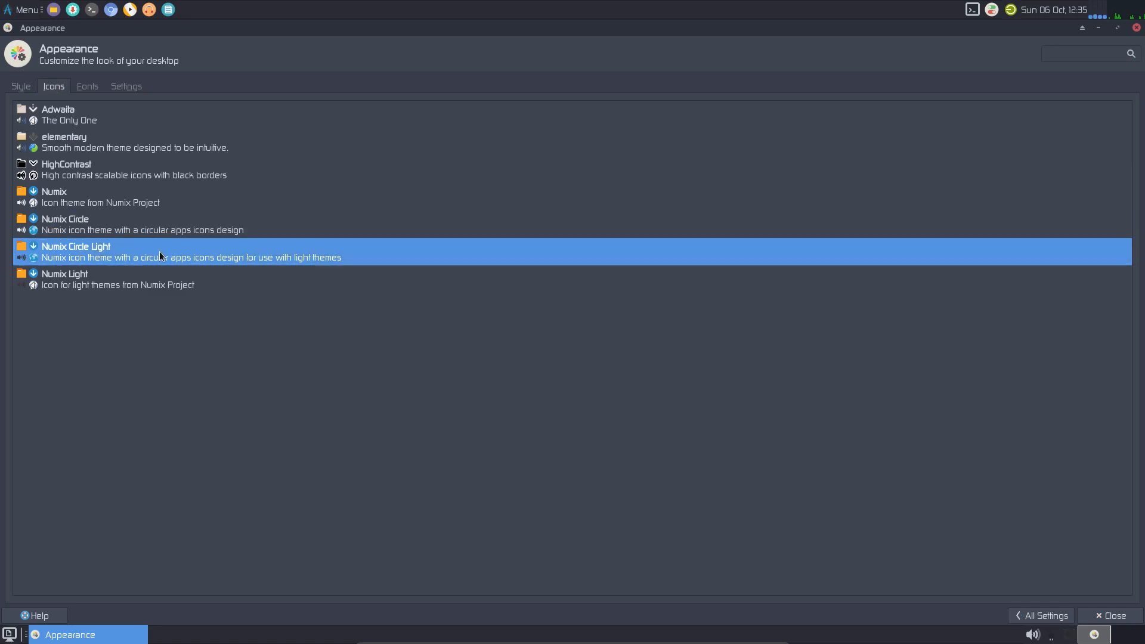
{"action": "left_click", "coordinate": [118, 231]}
{"action": "left_click", "coordinate": [118, 252]}
{"action": "left_click", "coordinate": [117, 230]}
{"action": "left_click", "coordinate": [120, 245]}
{"action": "left_click", "coordinate": [88, 224]}
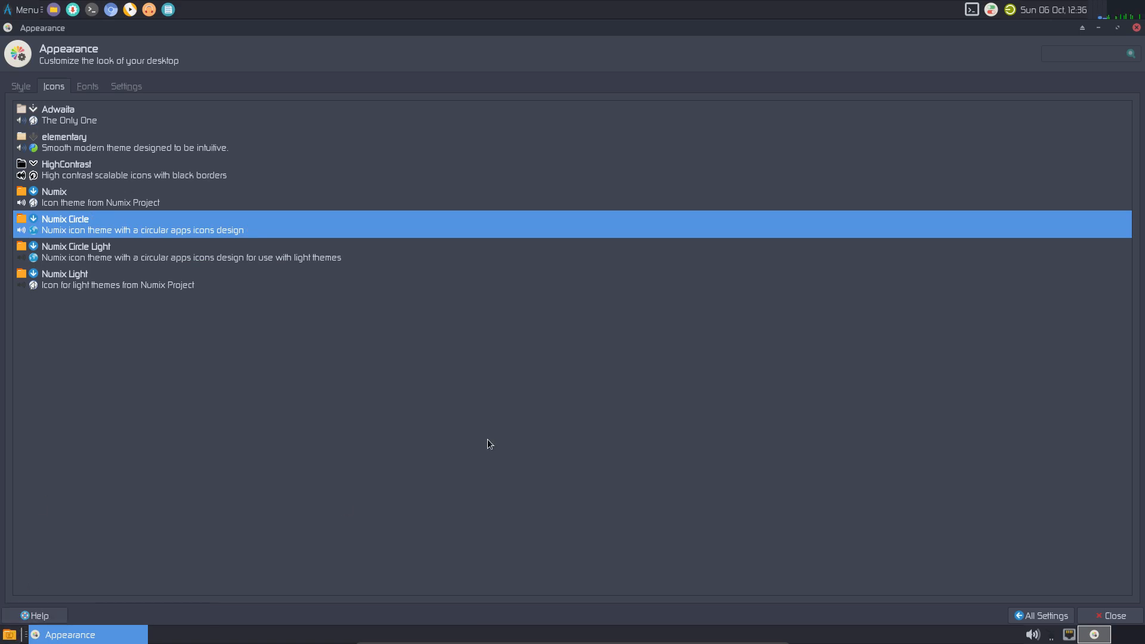
- Check the Fonts tab showing Zekton Regular 11, then close the Appearance settings
{"action": "right_click", "coordinate": [476, 636]}
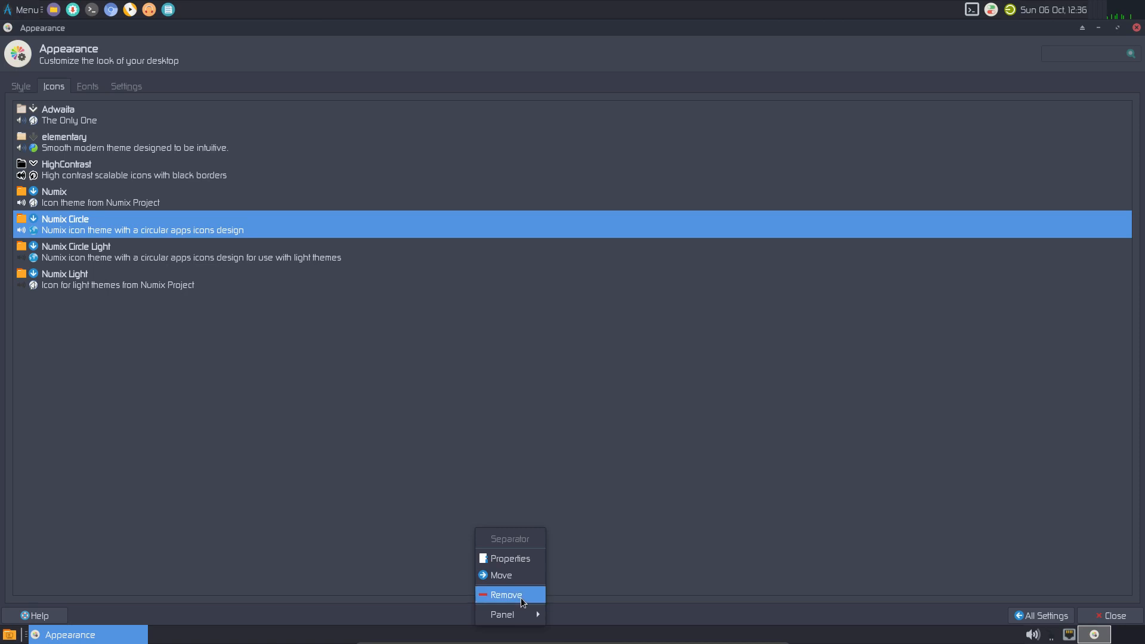
{"action": "left_click", "coordinate": [668, 484]}
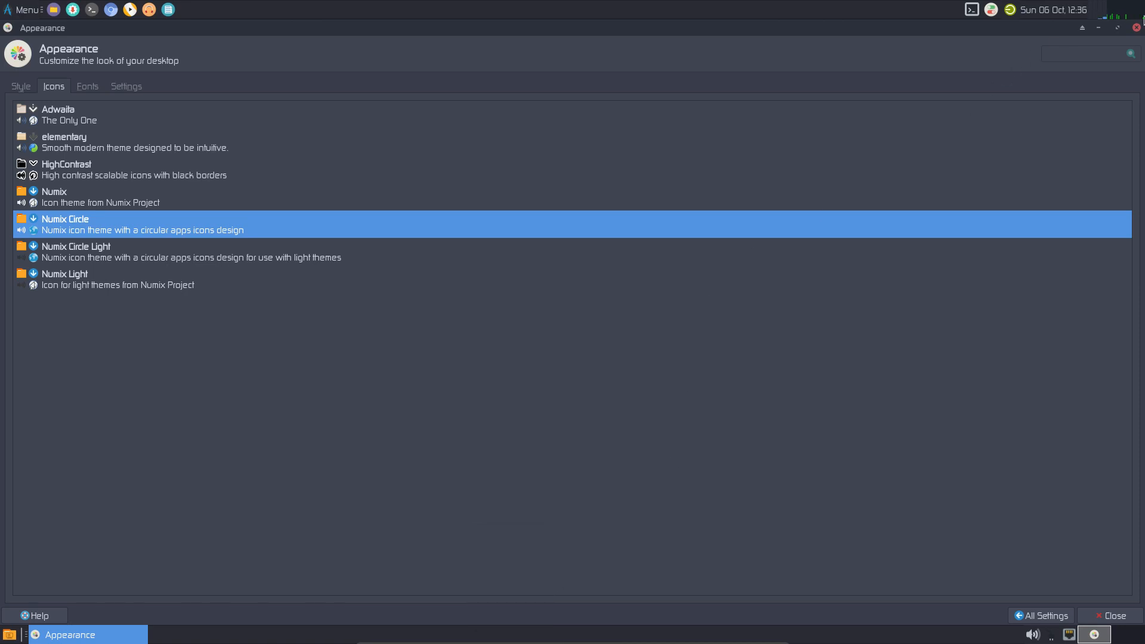
{"action": "left_click", "coordinate": [90, 86]}
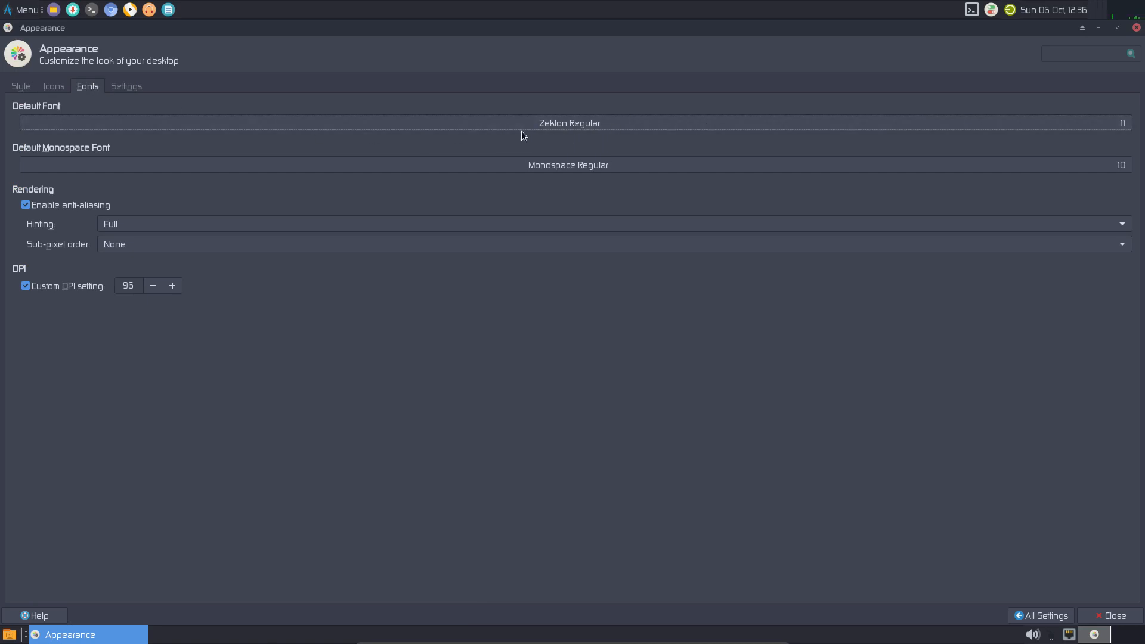
{"action": "left_click", "coordinate": [1135, 28]}
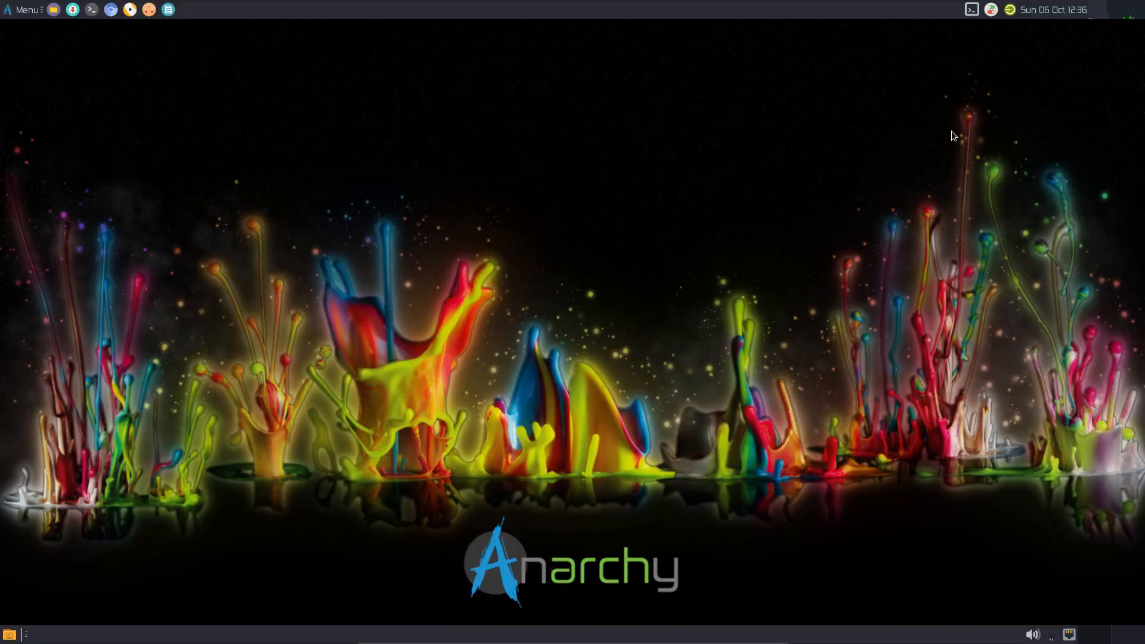
- Open a terminal and switch to the Belgian keyboard layout with 'setxkbmap be'
{"action": "left_click", "coordinate": [25, 11]}
{"action": "left_click", "coordinate": [350, 145]}
{"action": "left_click", "coordinate": [92, 12]}
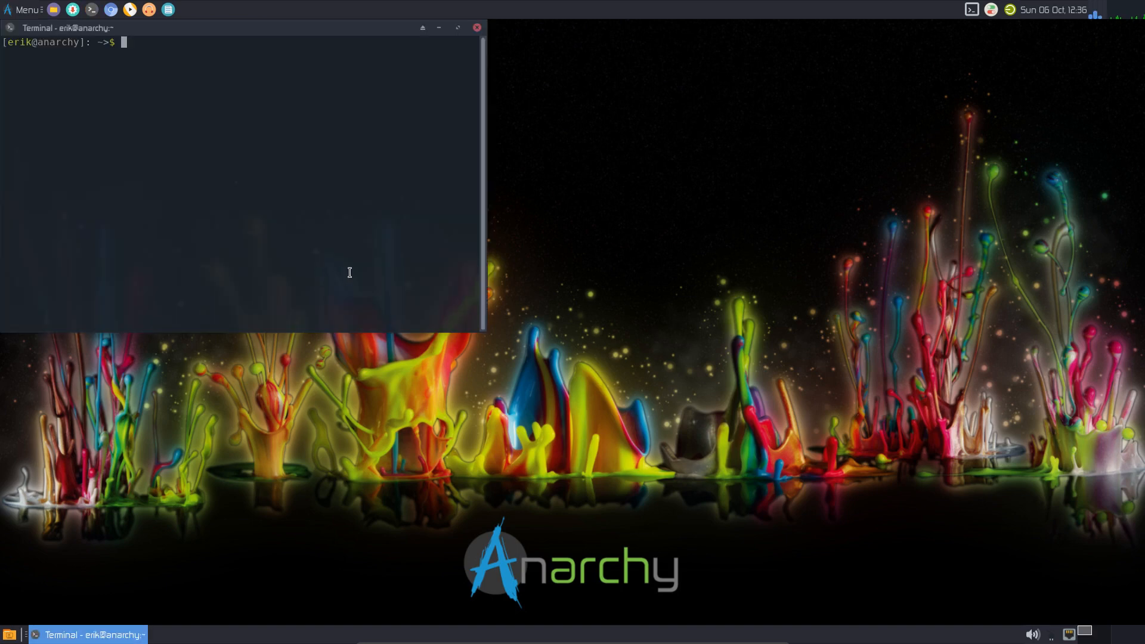
{"action": "type", "text": "sudof pqc;qn"}
{"action": "key", "text": "BackSpace"}
{"action": "key", "text": "BackSpace"}
{"action": "key", "text": "BackSpace"}
{"action": "key", "text": "BackSpace"}
{"action": "key", "text": "BackSpace"}
{"action": "key", "text": "BackSpace"}
{"action": "key", "text": "BackSpace"}
{"action": "key", "text": "BackSpace"}
{"action": "key", "text": "BackSpace"}
{"action": "key", "text": "BackSpace"}
{"action": "key", "text": "BackSpace"}
{"action": "key", "text": "BackSpace"}
{"action": "type", "text": "setxkbmap be"}
{"action": "key", "text": "Return"}
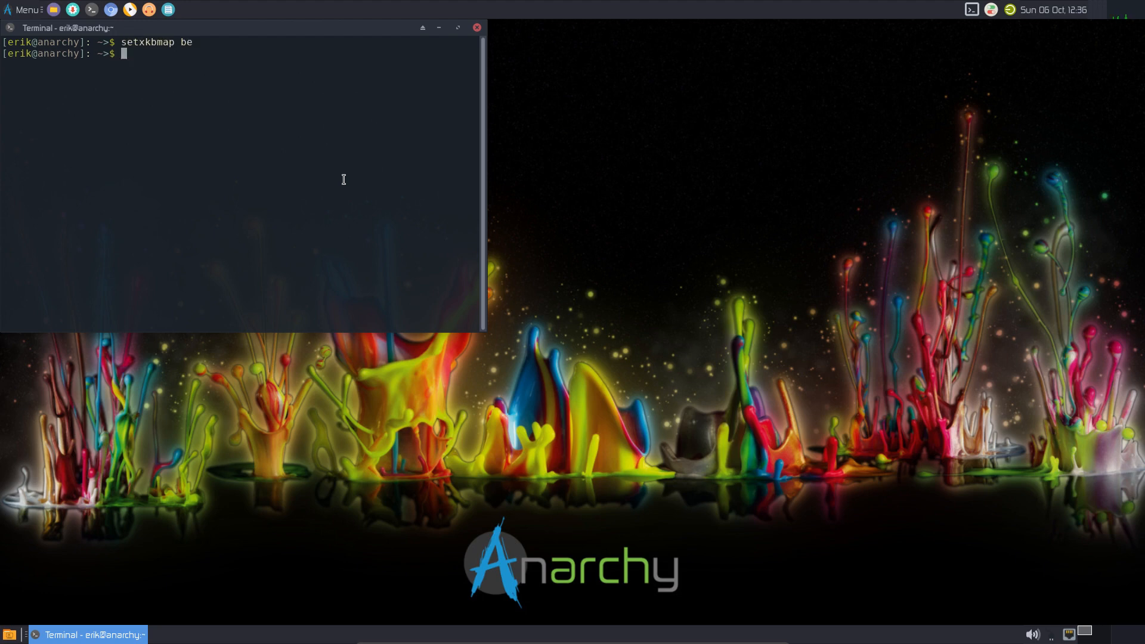
- Update the system with 'sudo pacman -Syyu', try upall, and run yay excluding package 1
{"action": "type", "text": "sudo pacman -Syyu"}
{"action": "key", "text": "Return"}
{"action": "key", "text": "Return"}
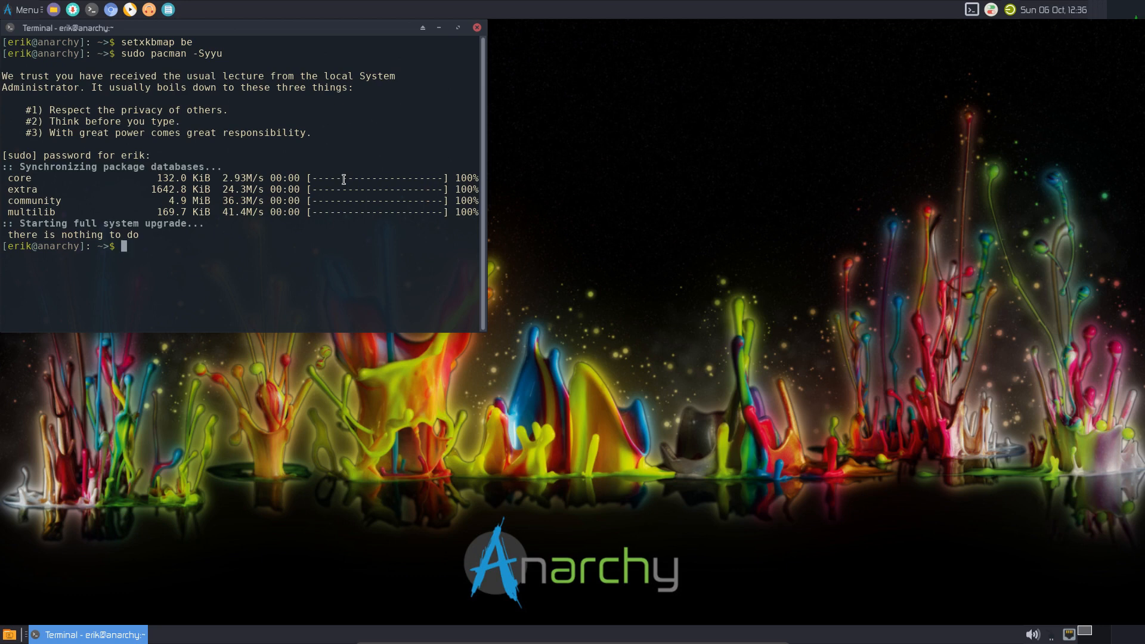
{"action": "type", "text": "upall"}
{"action": "key", "text": "Return"}
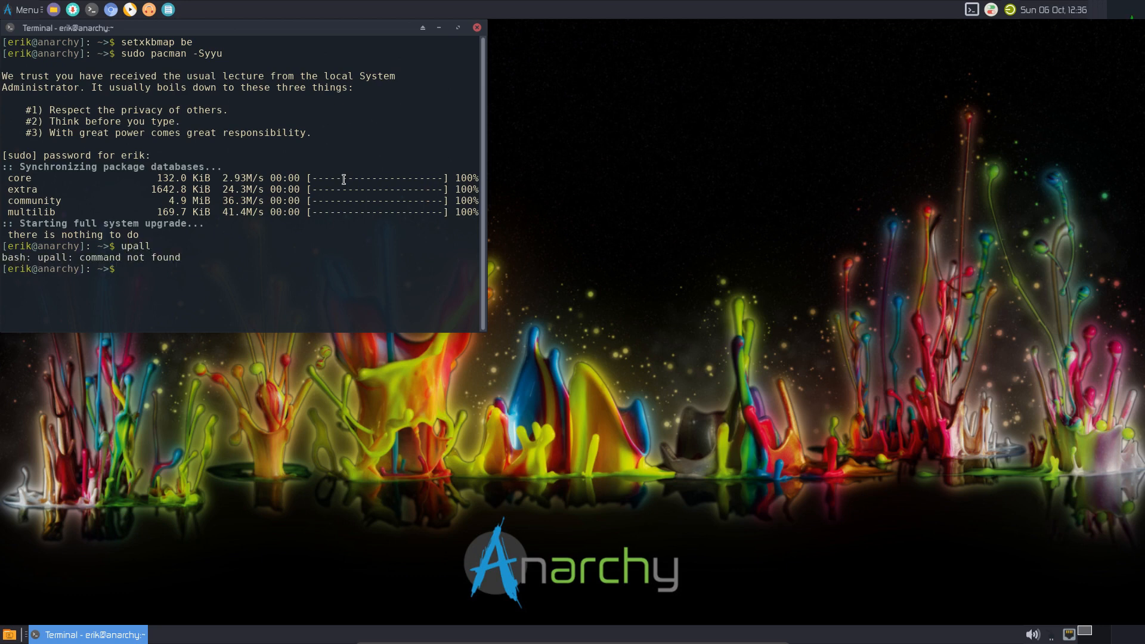
{"action": "type", "text": "yay"}
{"action": "key", "text": "Return"}
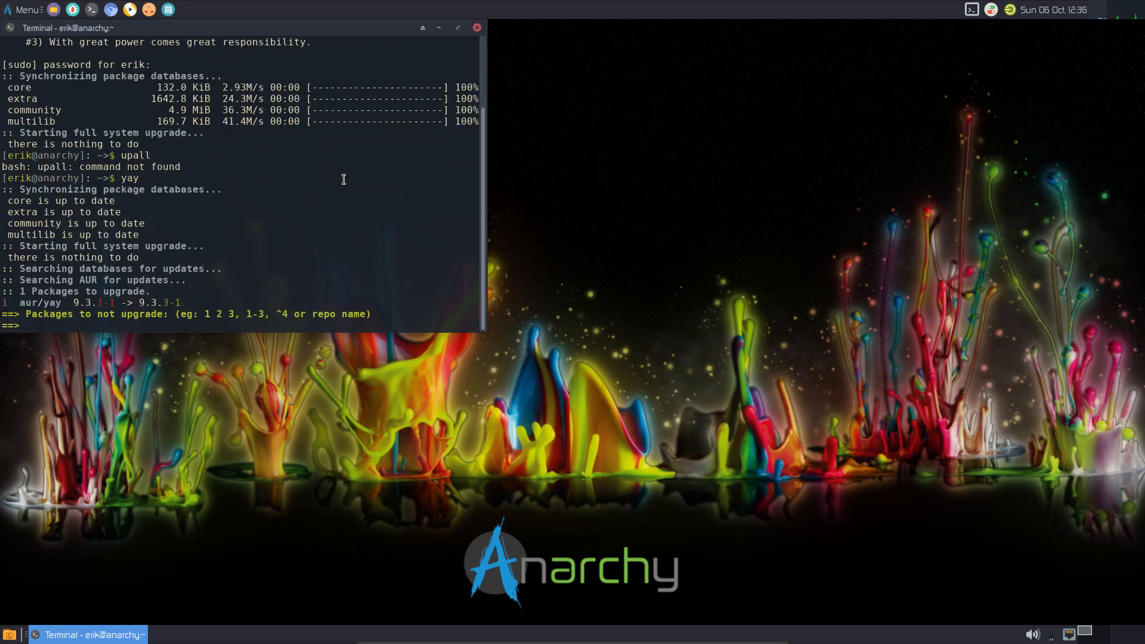
{"action": "type", "text": "1"}
{"action": "key", "text": "Return"}
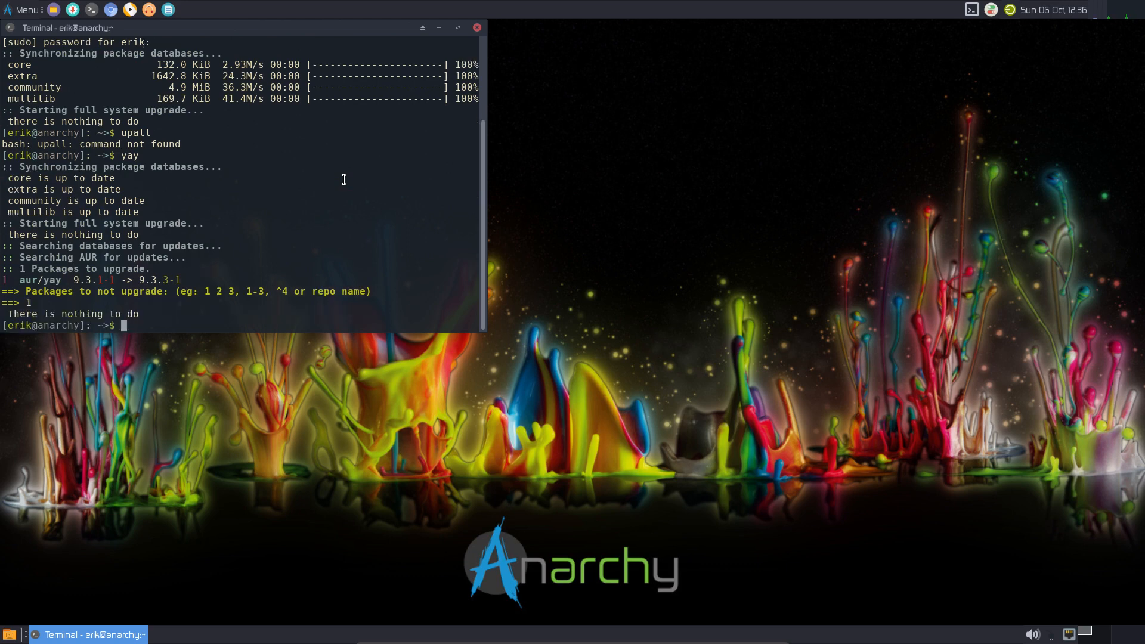
- Start a 'yay -Syu' upgrade with default answers, then abort the large go download with Ctrl+C
{"action": "type", "text": "yayu"}
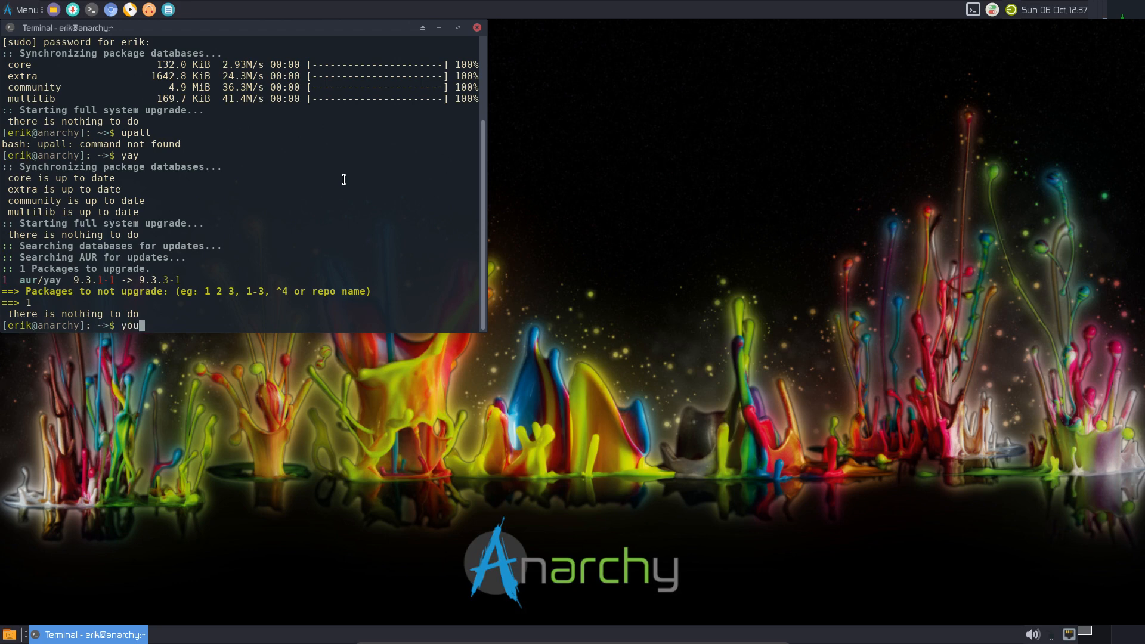
{"action": "key", "text": "BackSpace"}
{"action": "type", "text": "-Syu"}
{"action": "key", "text": "Return"}
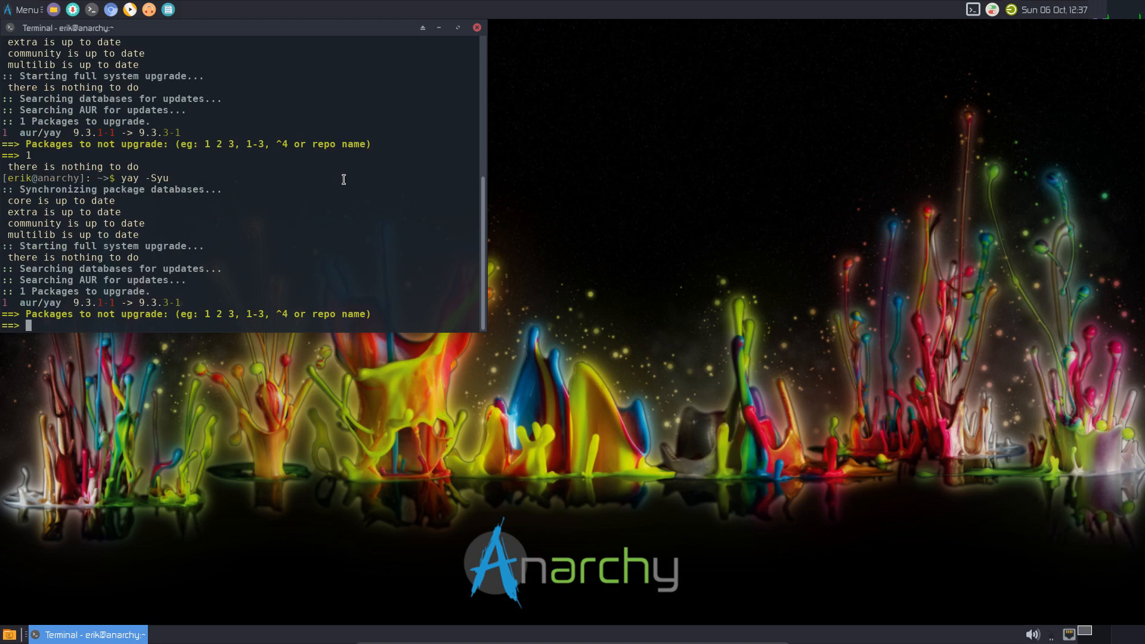
{"action": "key", "text": "Return"}
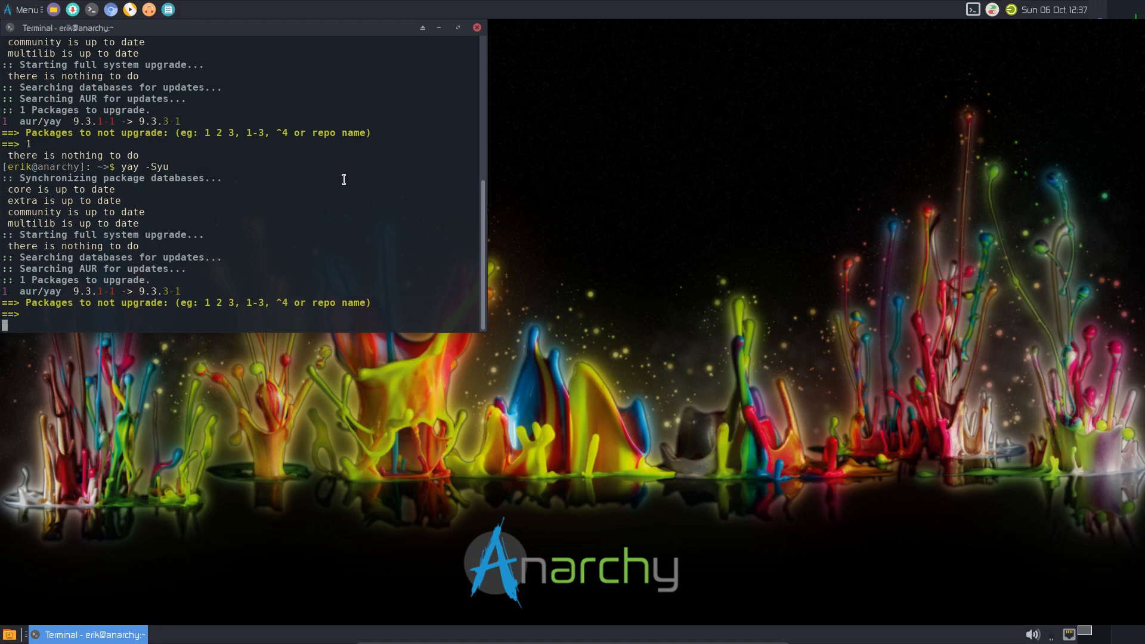
{"action": "key", "text": "Return"}
{"action": "key", "text": "Return"}
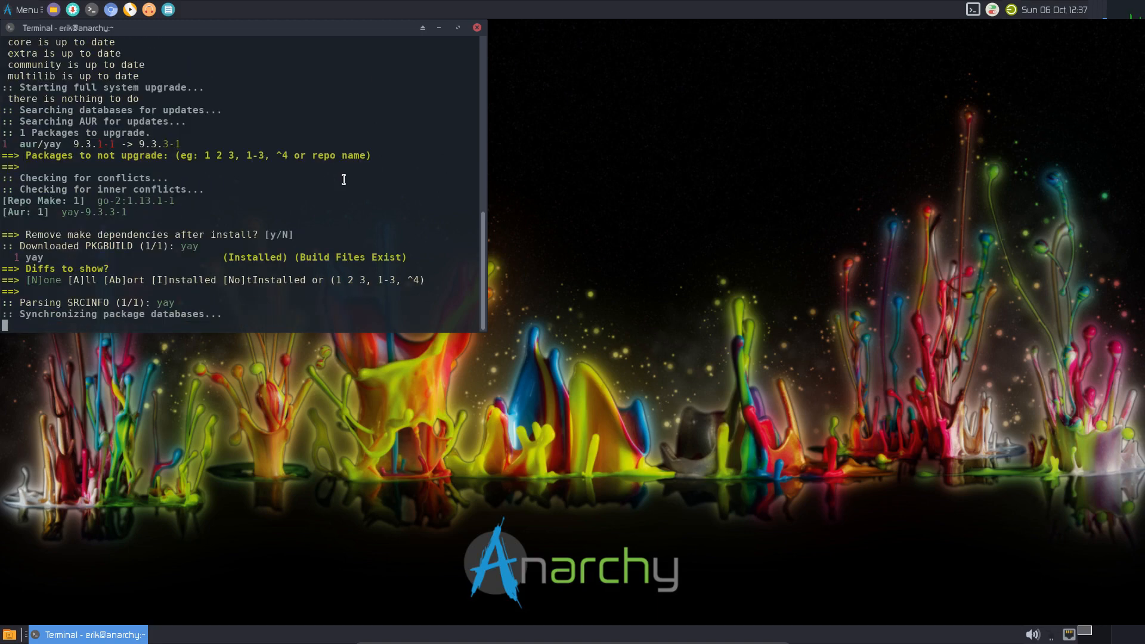
{"action": "key", "text": "Return"}
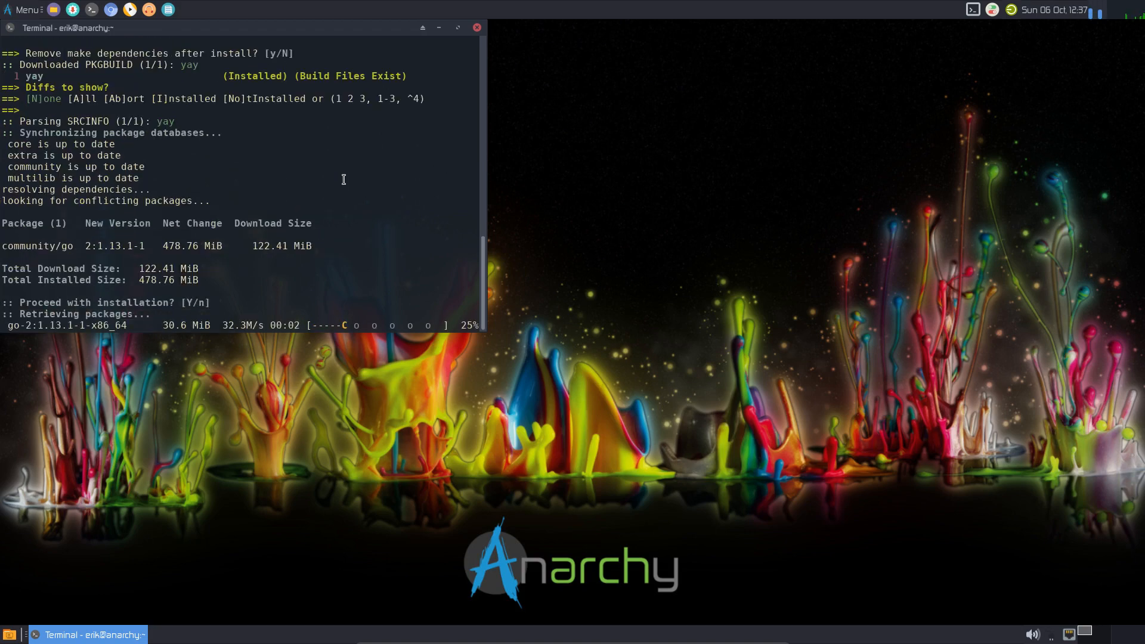
{"action": "key", "text": "ctrl+c"}
{"action": "key", "text": "ctrl+c"}
{"action": "key", "text": "ctrl+c"}
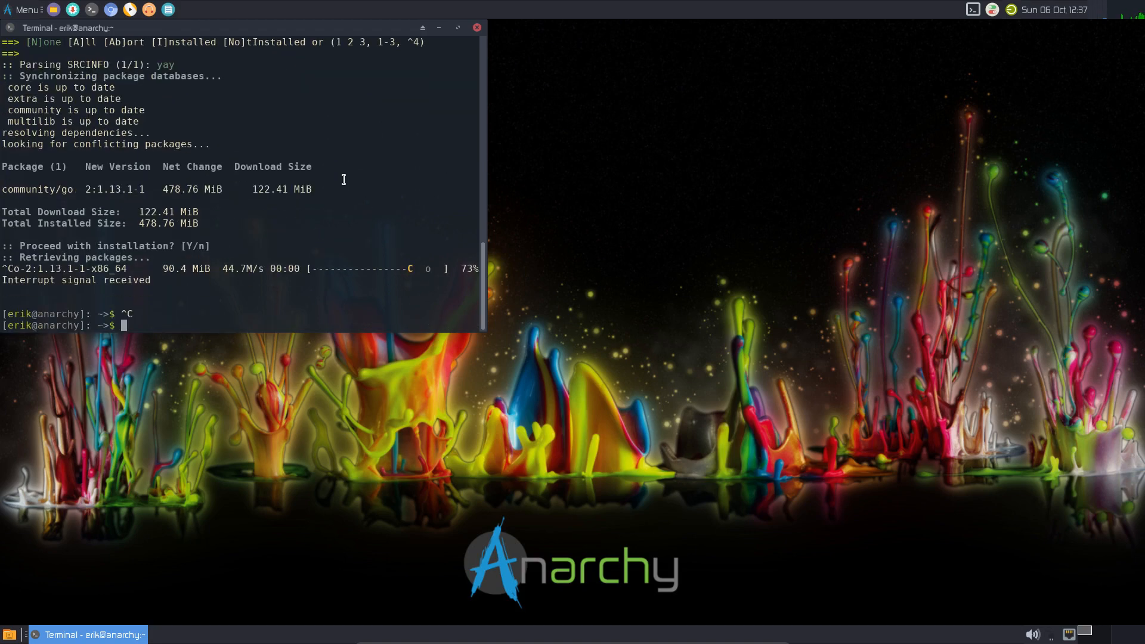
- Install yay-bin (option 1) replacing yay, then confirm 'yay -Syu' finds nothing to upgrade
{"action": "type", "text": "yay "}
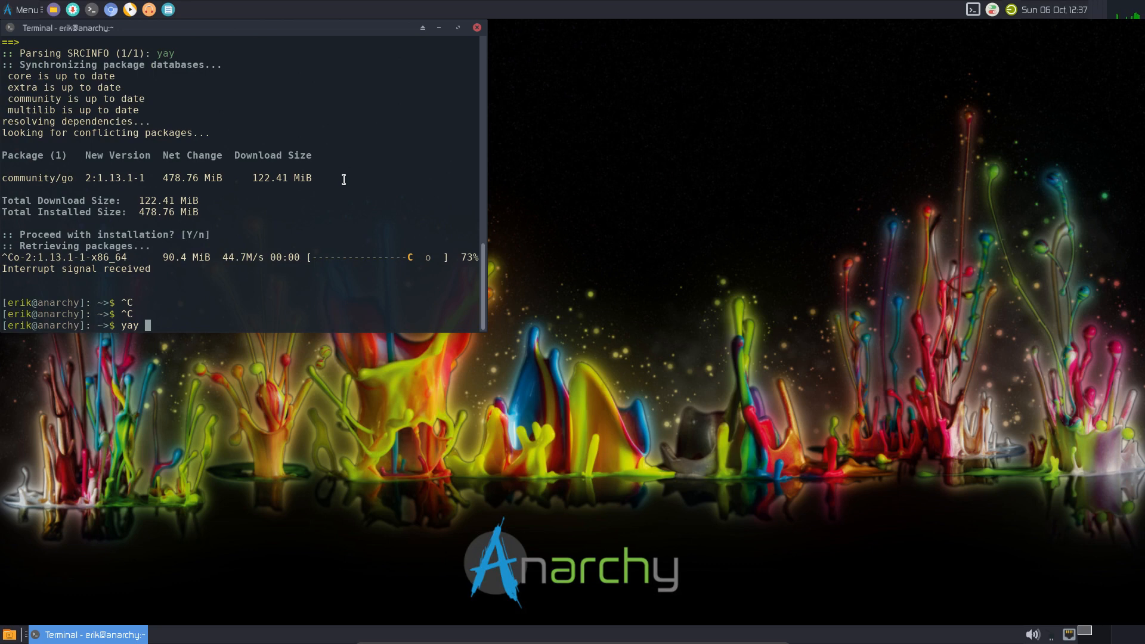
{"action": "type", "text": "ya"}
{"action": "type", "text": "y"}
{"action": "type", "text": "-bin"}
{"action": "key", "text": "Return"}
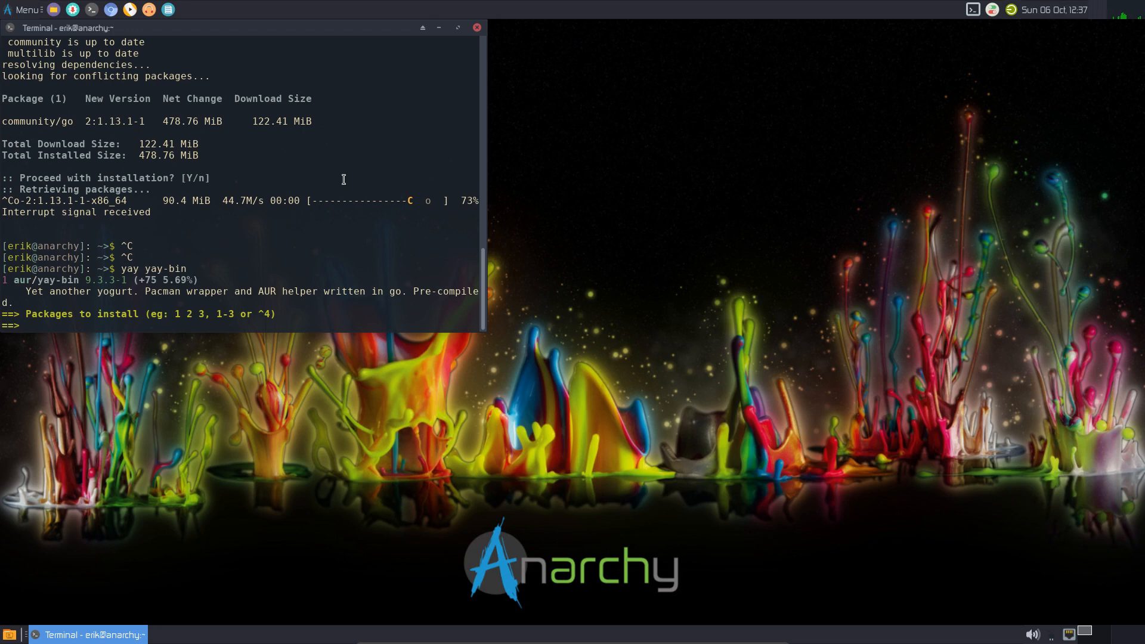
{"action": "type", "text": "1"}
{"action": "key", "text": "Return"}
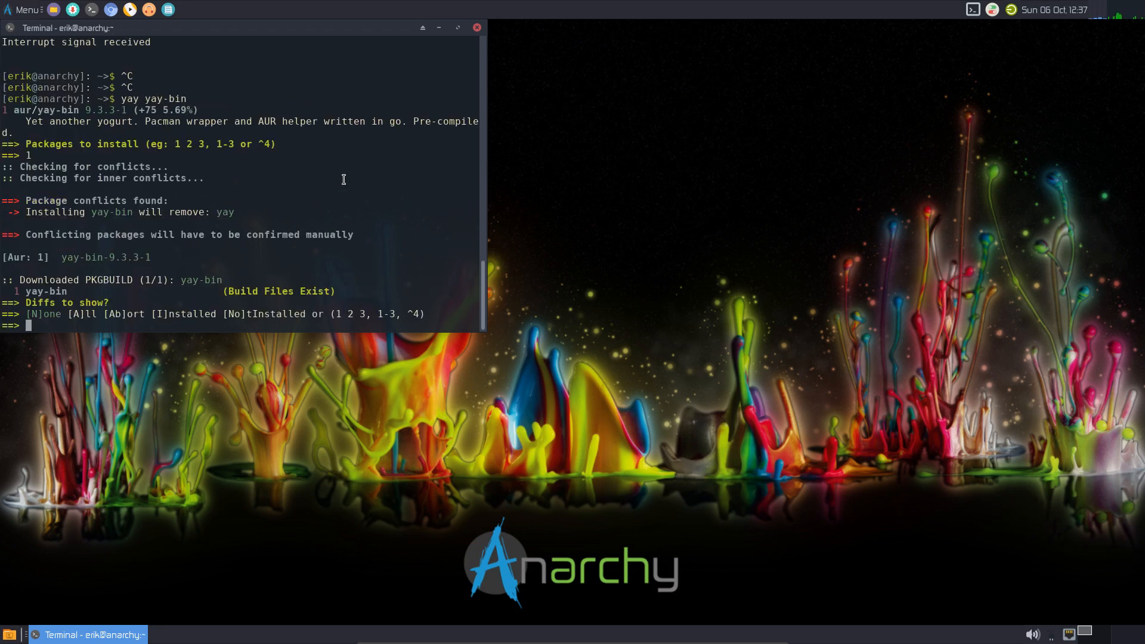
{"action": "key", "text": "Return"}
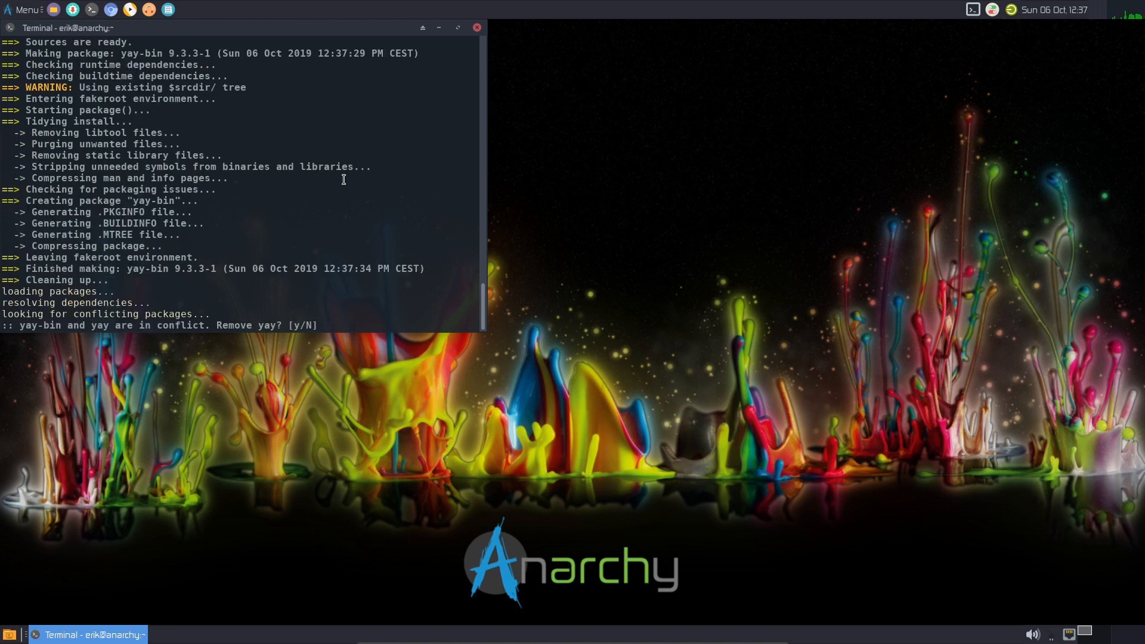
{"action": "type", "text": "y"}
{"action": "key", "text": "Return"}
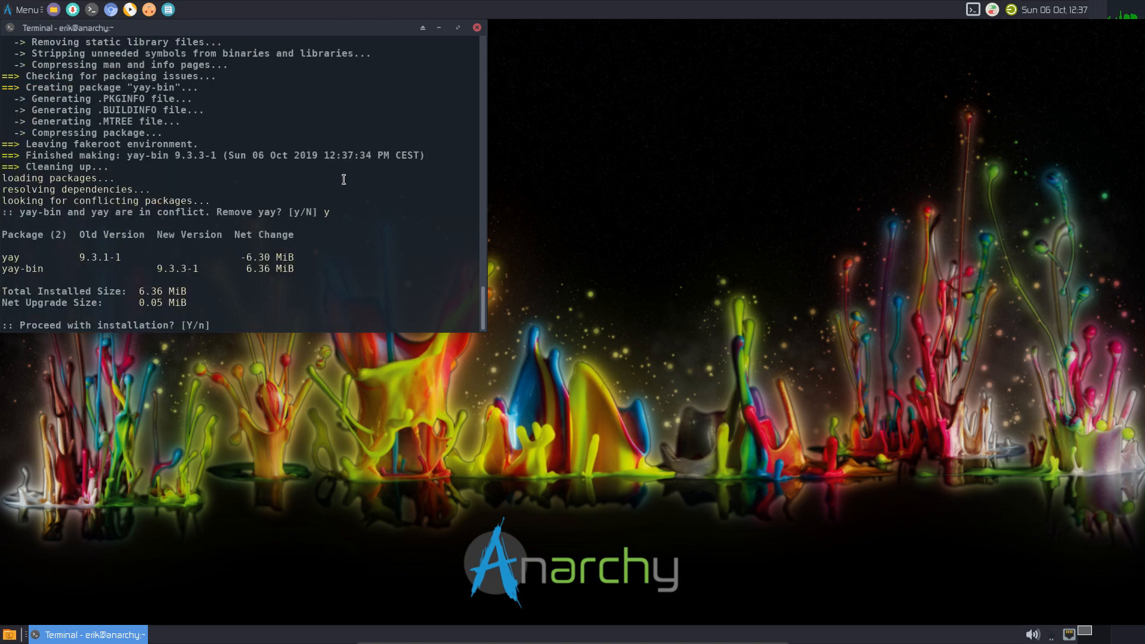
{"action": "key", "text": "Return"}
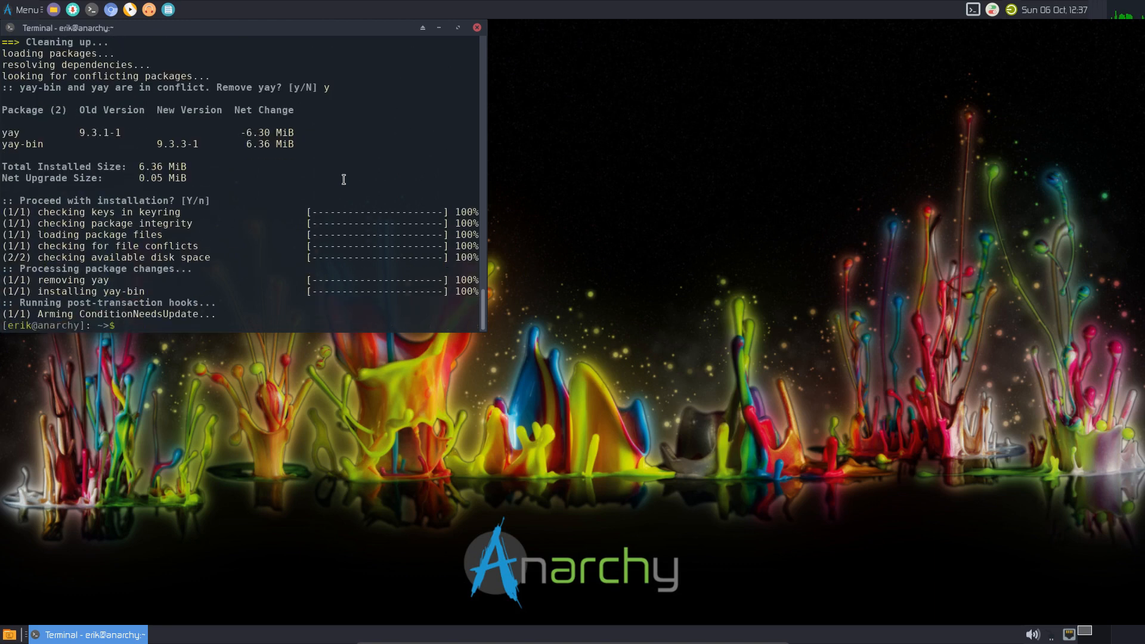
{"action": "type", "text": "yay -Syu"}
{"action": "key", "text": "Return"}
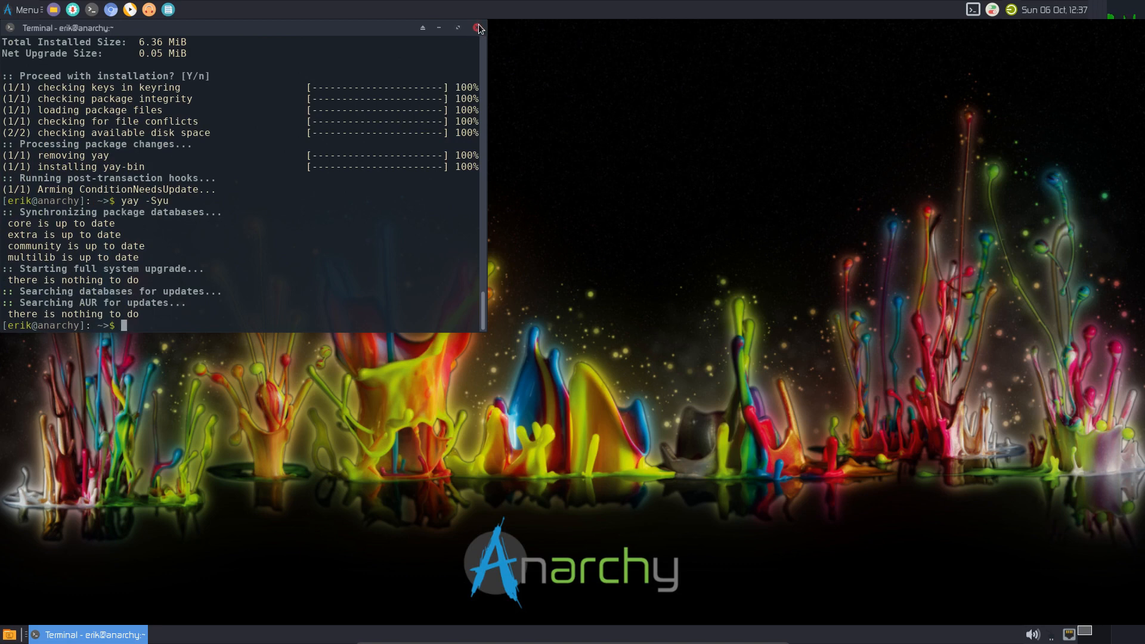
- Center the terminal, find neofetch missing, and run screenfetch instead
{"action": "left_click_drag", "start_coordinate": [357, 30], "coordinate": [604, 100]}
{"action": "type", "text": "neofetch"}
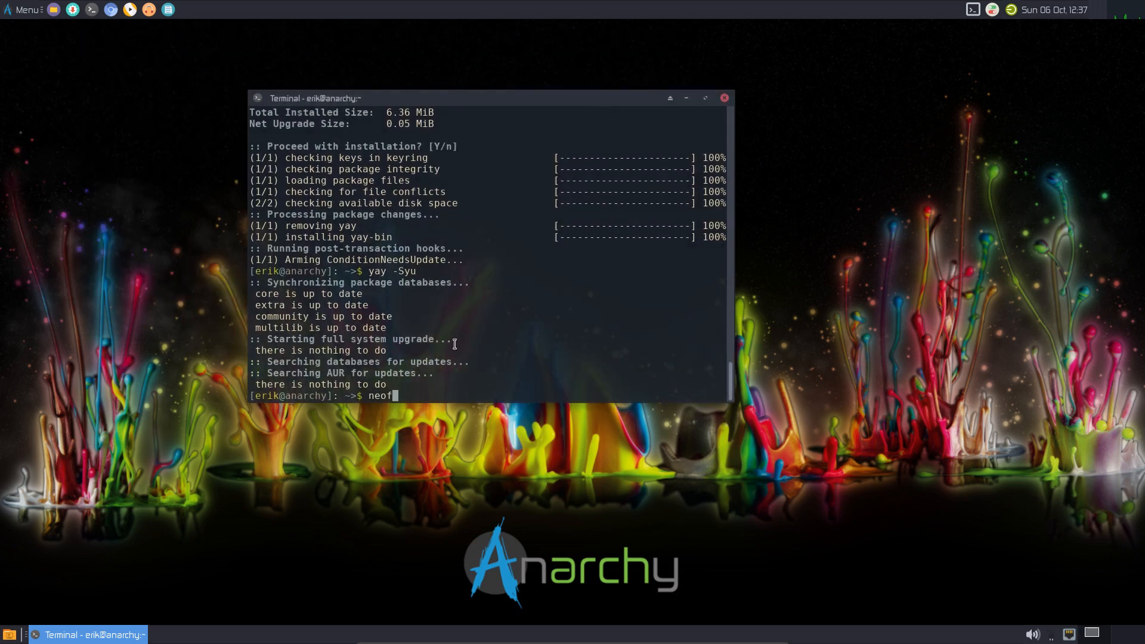
{"action": "key", "text": "Return"}
{"action": "type", "text": "s"}
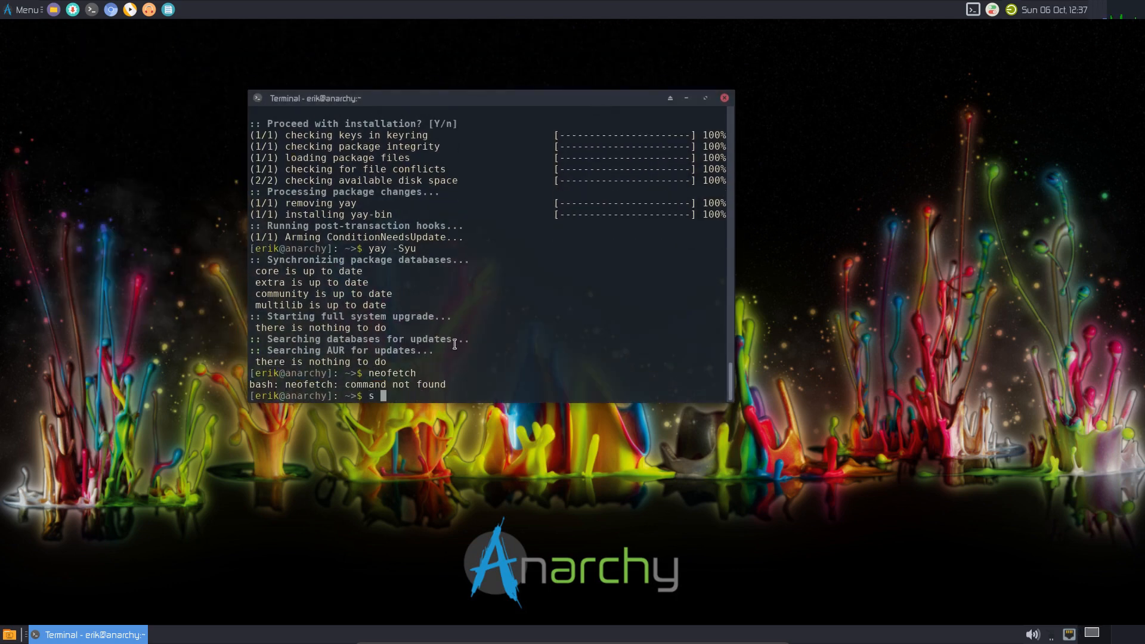
{"action": "type", "text": "creenfetch"}
{"action": "key", "text": "Return"}
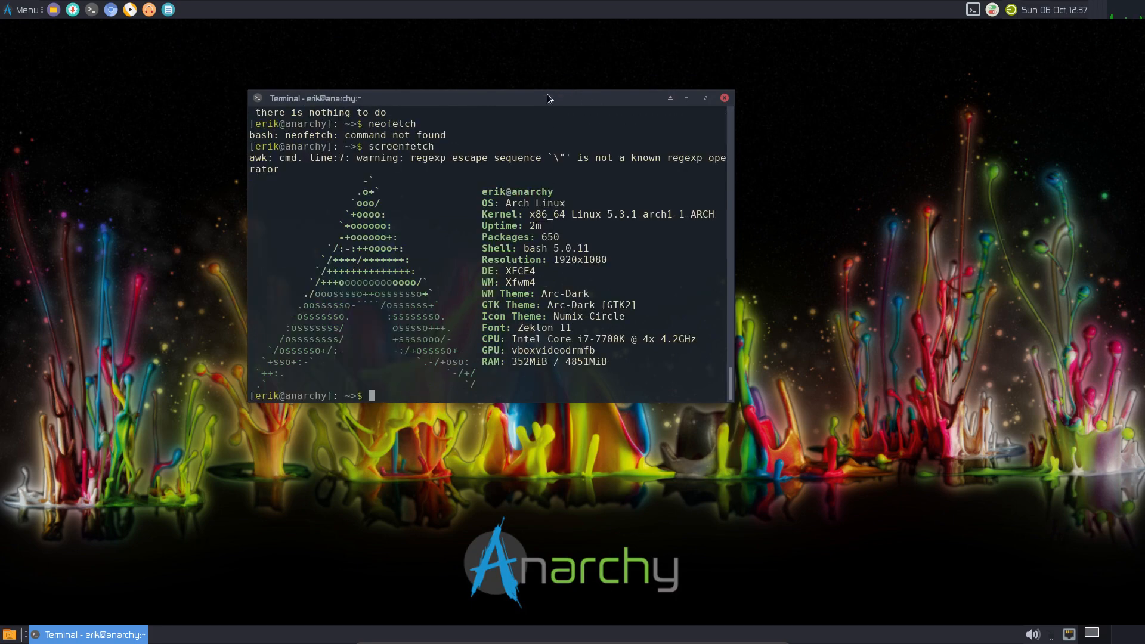
- Search the repositories with 'yay neofetch', correcting the misspelled package name
{"action": "left_click_drag", "start_coordinate": [546, 94], "coordinate": [878, 67]}
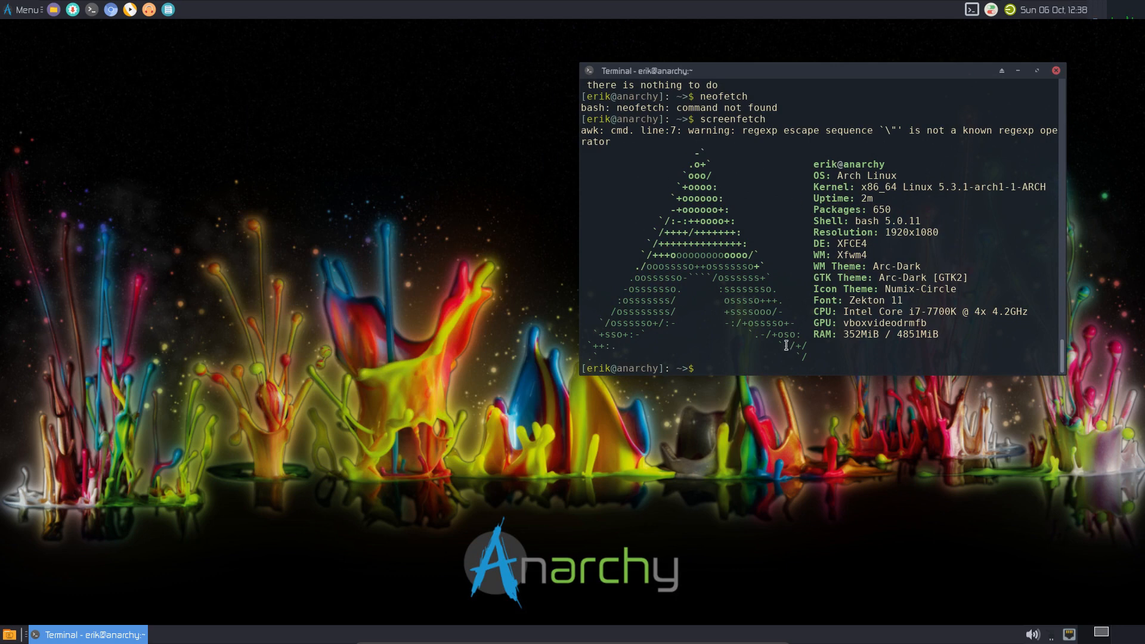
{"action": "type", "text": "yay neofech"}
{"action": "key", "text": "Return"}
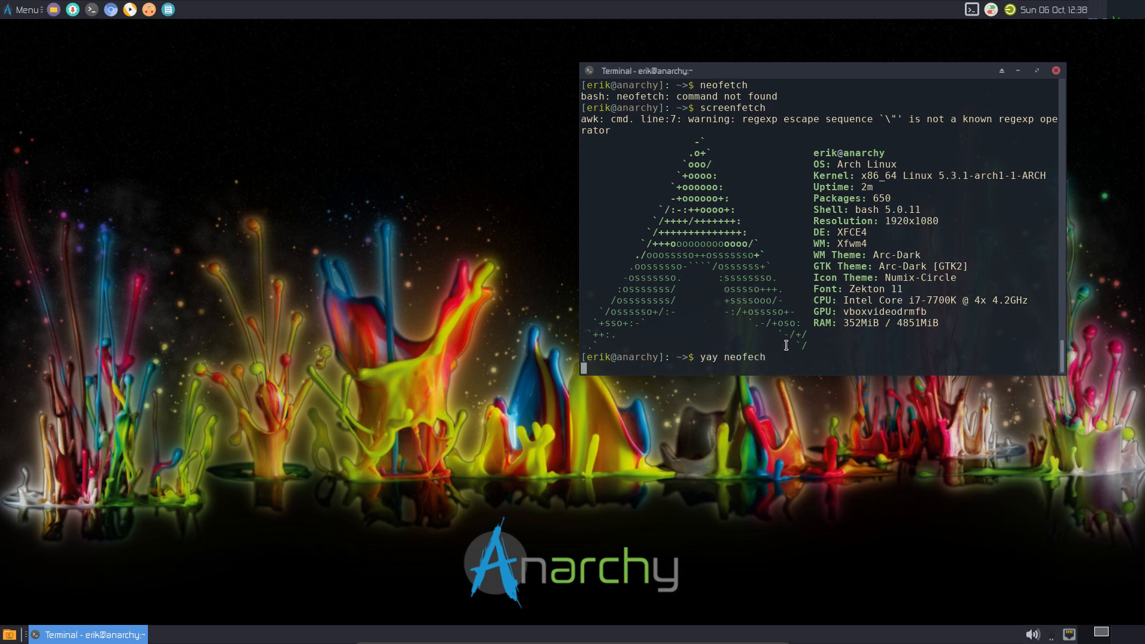
{"action": "key", "text": "Up"}
{"action": "key", "text": "BackSpace"}
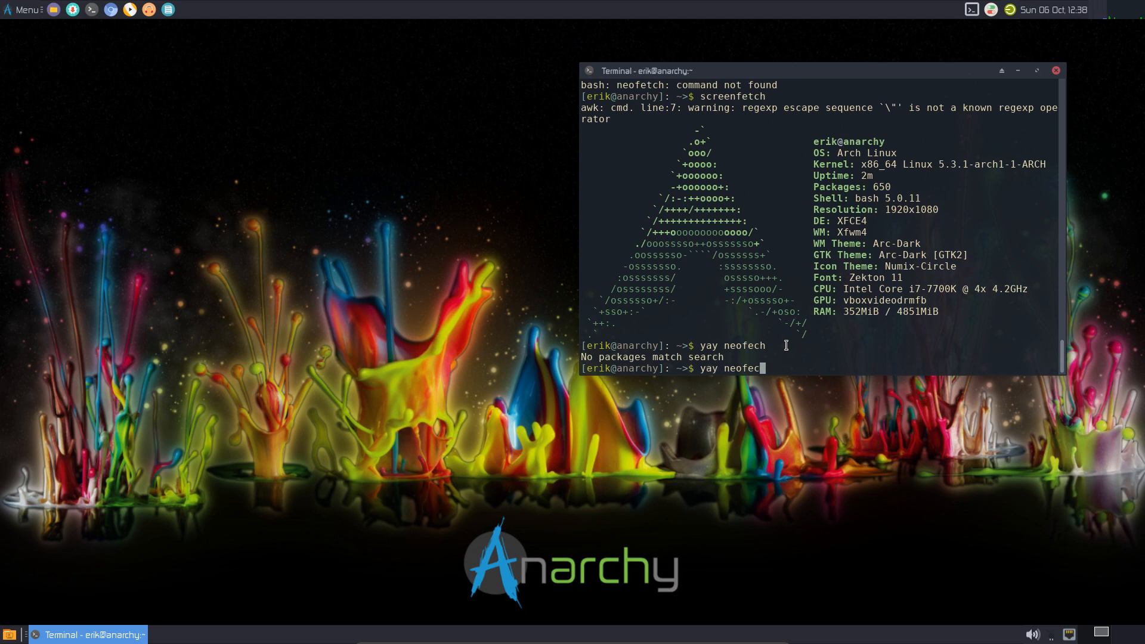
{"action": "type", "text": "tcj"}
{"action": "key", "text": "Return"}
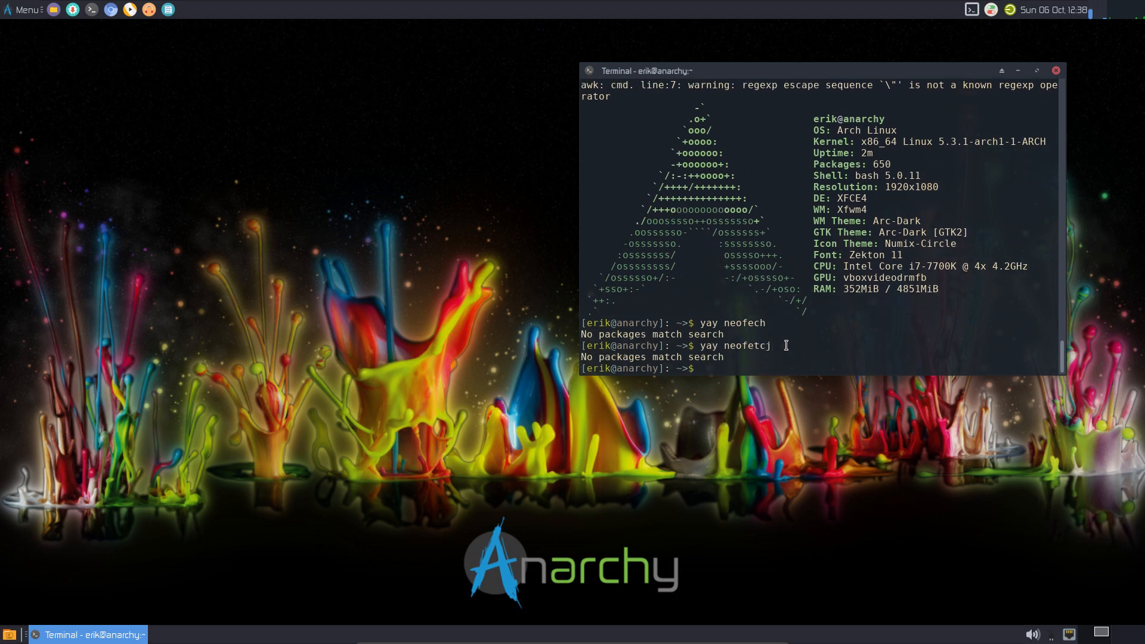
{"action": "key", "text": "Up"}
{"action": "key", "text": "BackSpace"}
{"action": "type", "text": "h"}
{"action": "key", "text": "Return"}
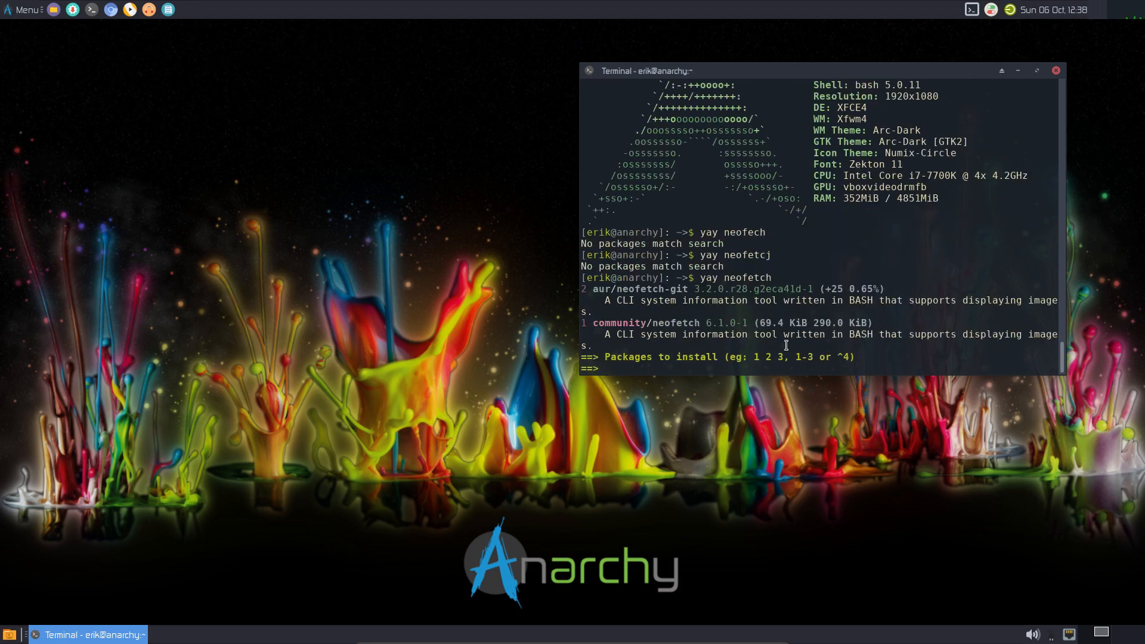
- Install neofetch-git (option 2) and run neofetch to display the Arch Linux summary
{"action": "type", "text": "2"}
{"action": "key", "text": "Return"}
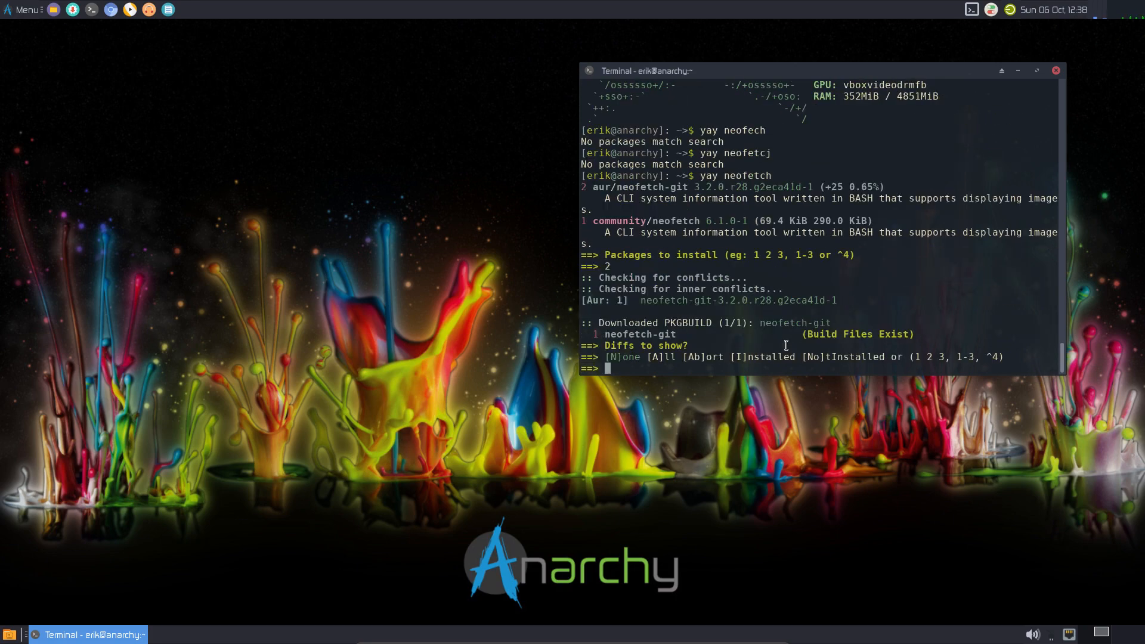
{"action": "key", "text": "Return"}
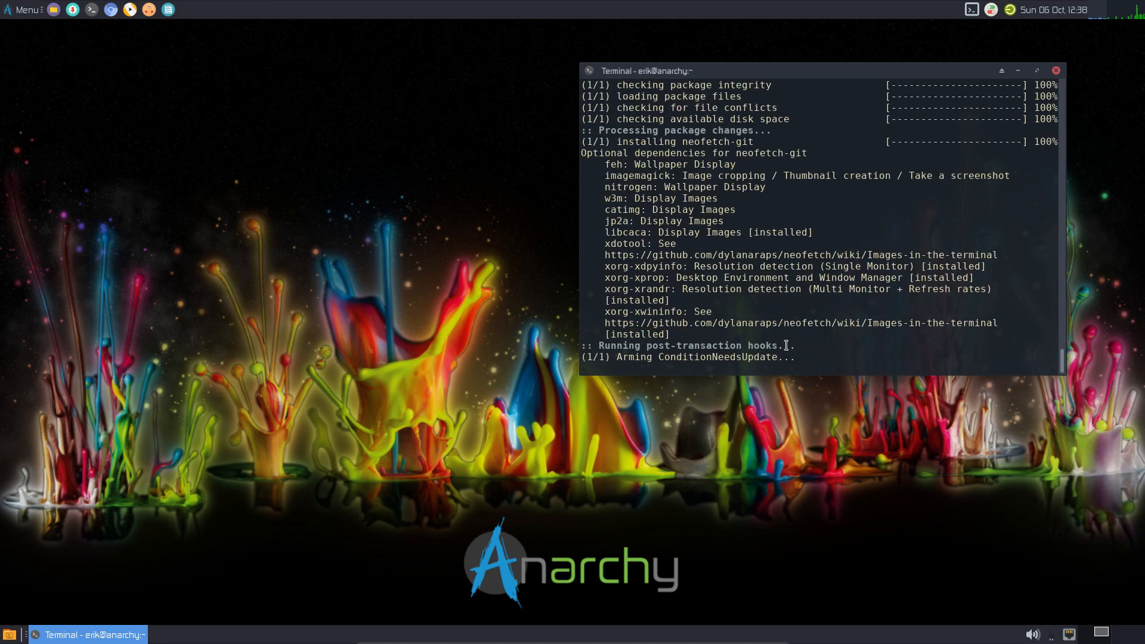
{"action": "type", "text": "neofetchj"}
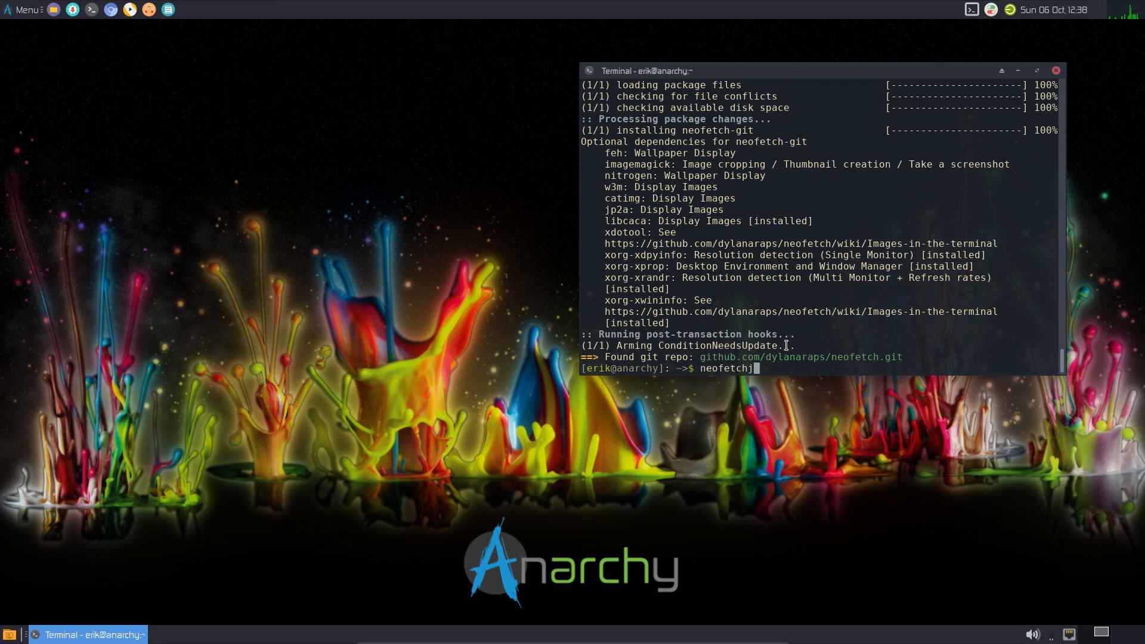
{"action": "key", "text": "Return"}
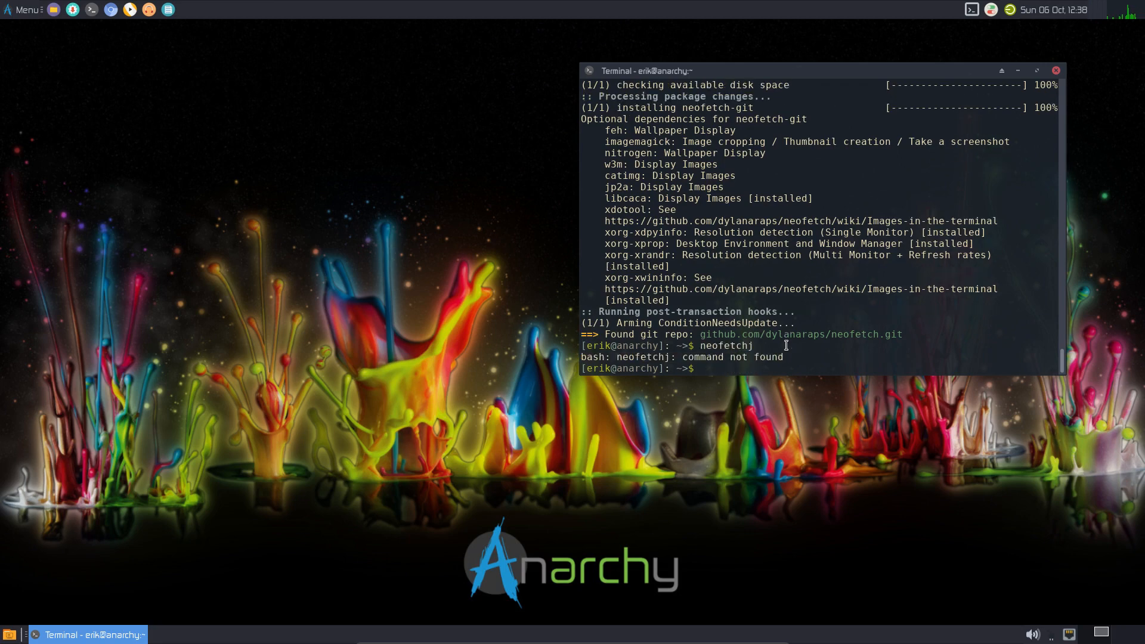
{"action": "type", "text": "neofetch"}
{"action": "key", "text": "Return"}
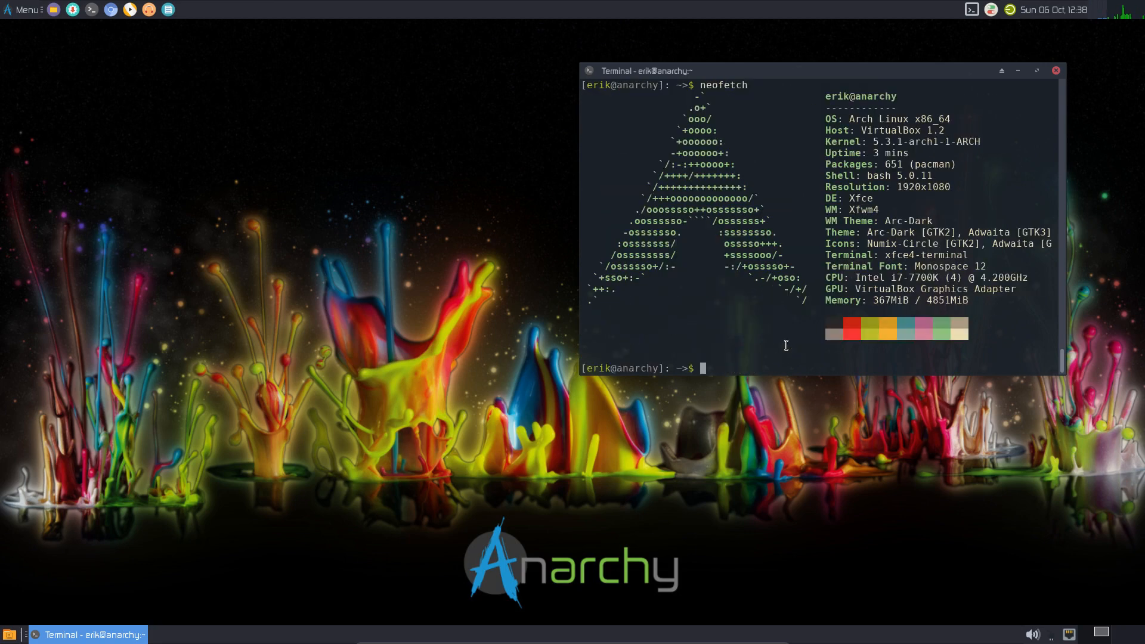
{"action": "left_click_drag", "start_coordinate": [847, 66], "coordinate": [342, 70]}
- Open Keyboard settings via the menu search 'keyb' and start adding an application shortcut
{"action": "left_click", "coordinate": [814, 345]}
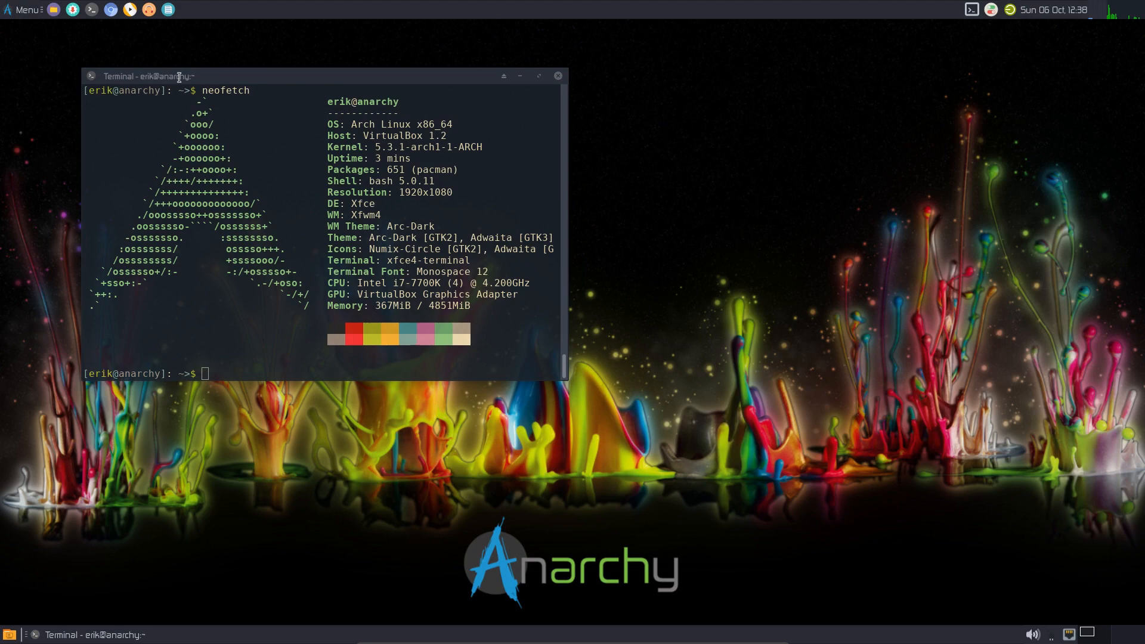
{"action": "left_click", "coordinate": [27, 9]}
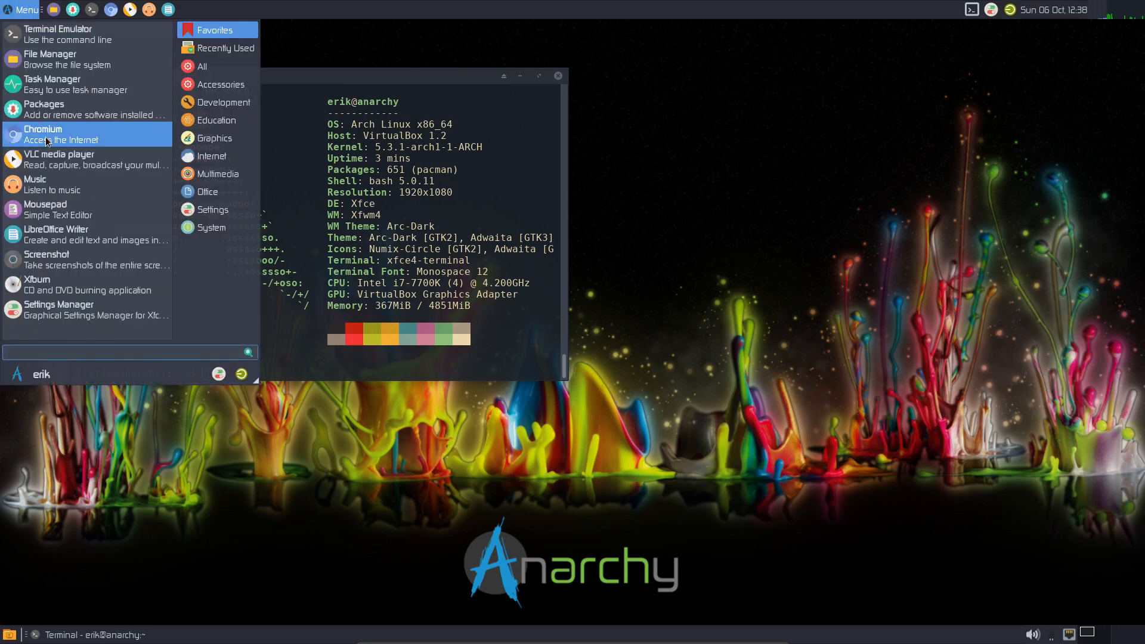
{"action": "type", "text": "keyb"}
{"action": "key", "text": "Return"}
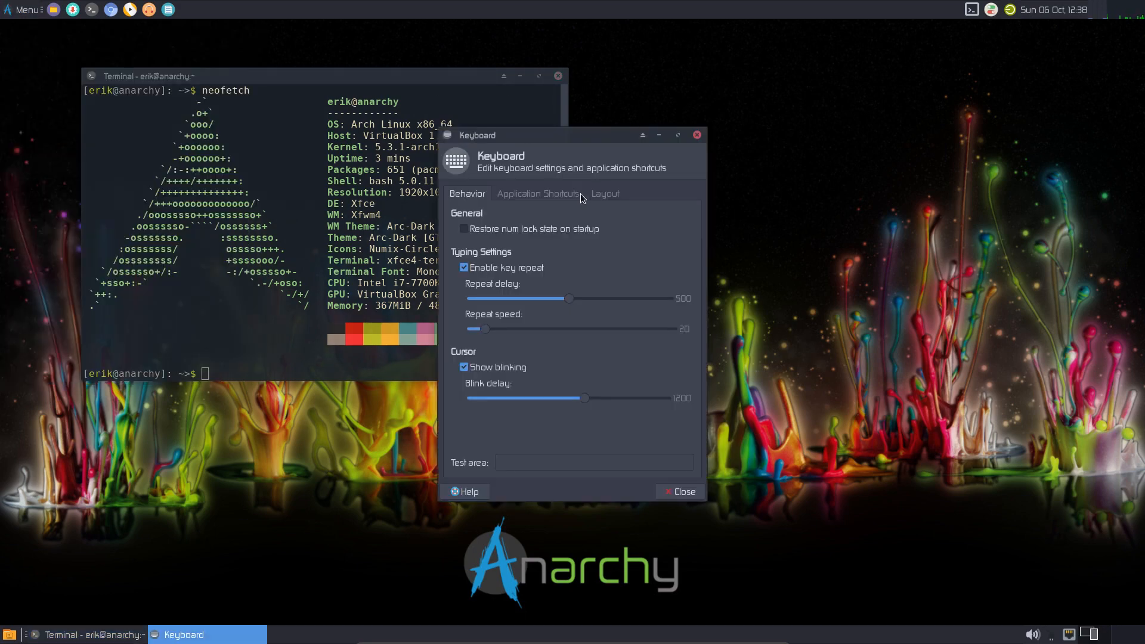
{"action": "left_click", "coordinate": [578, 195]}
{"action": "left_click", "coordinate": [486, 468]}
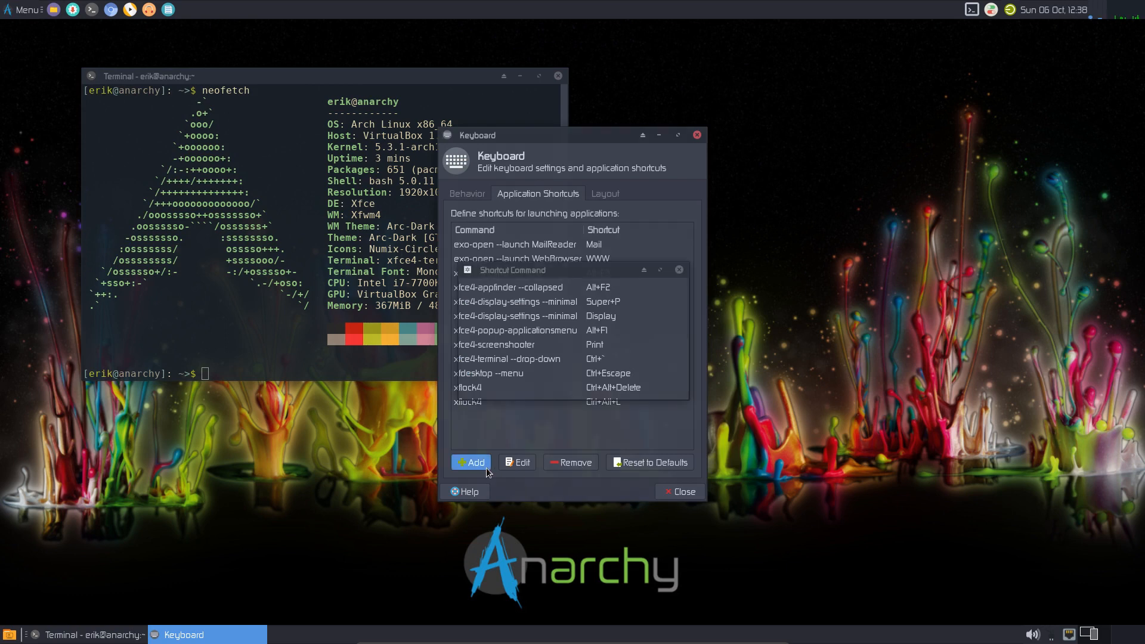
{"action": "type", "text": "ter"}
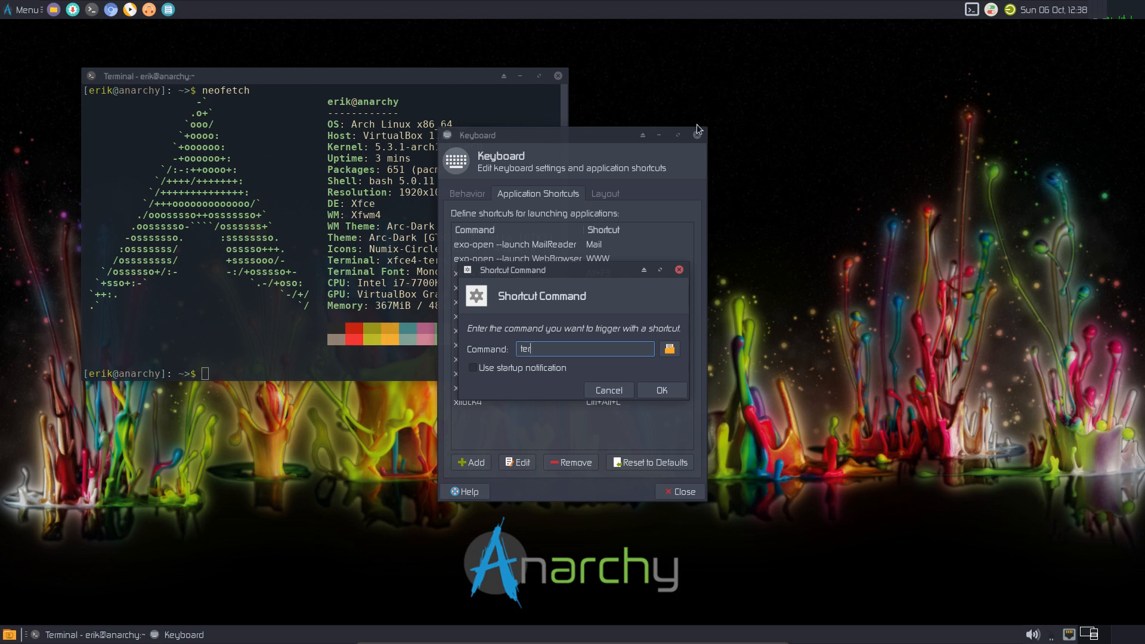
- Move the Keyboard window aside and type 'sudo pacman -S termite' in the terminal
{"action": "left_click_drag", "start_coordinate": [636, 133], "coordinate": [705, 135]}
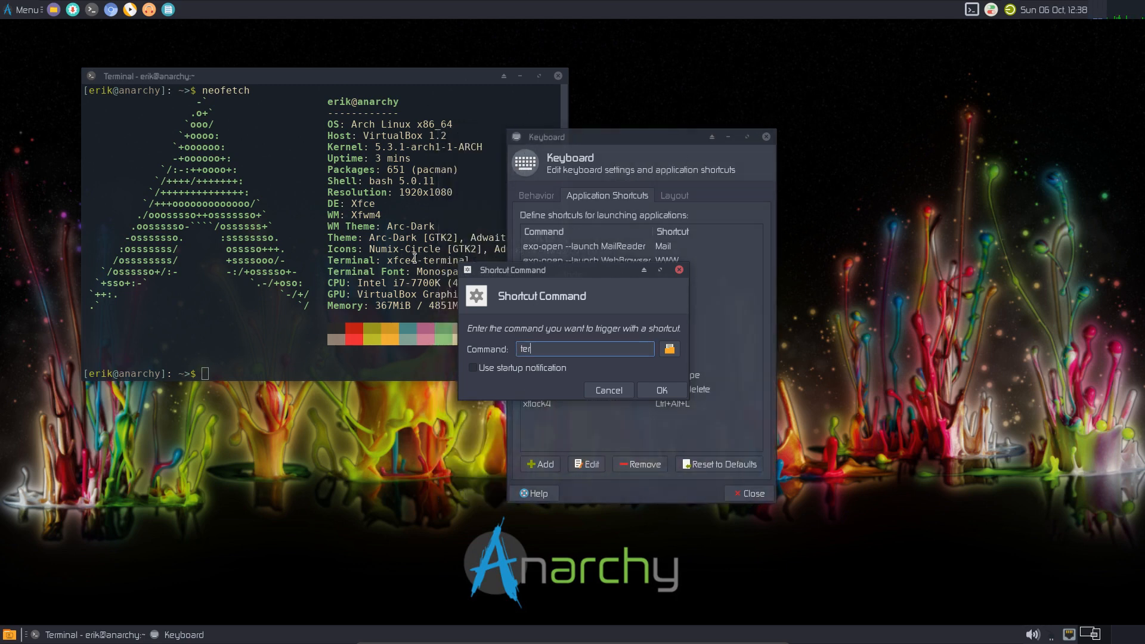
{"action": "left_click", "coordinate": [385, 255]}
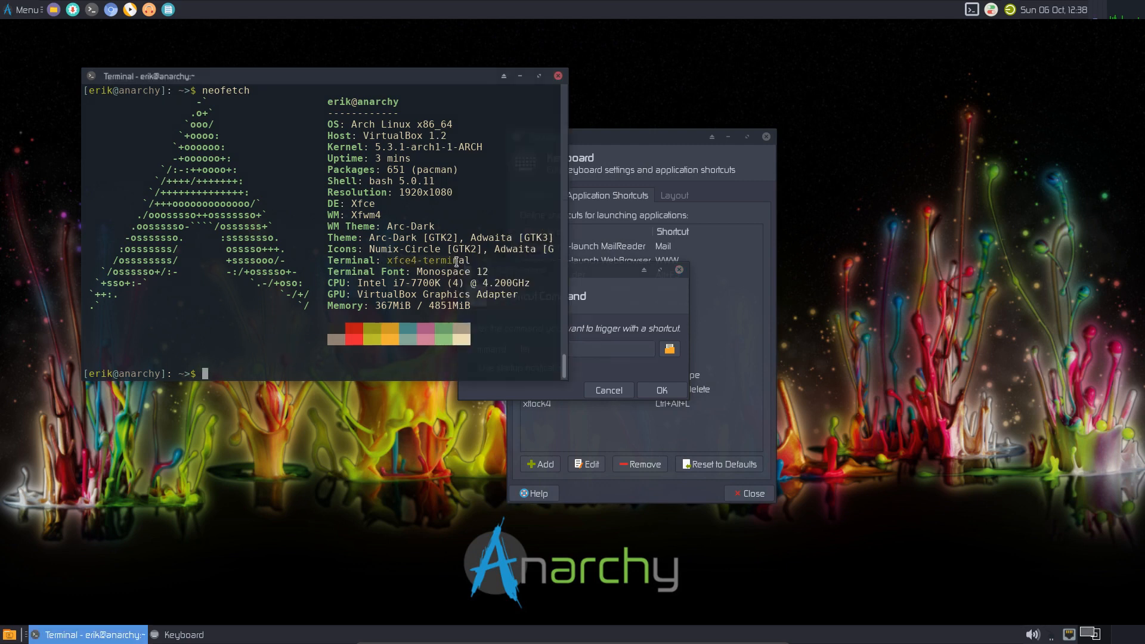
{"action": "left_click", "coordinate": [574, 350]}
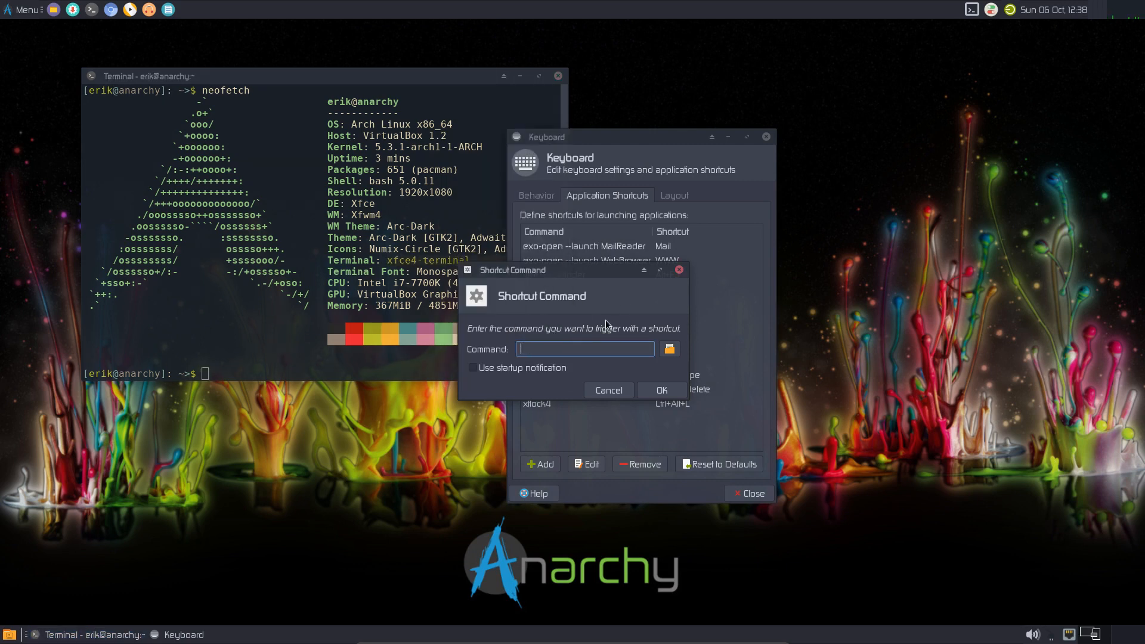
{"action": "left_click", "coordinate": [271, 365]}
{"action": "type", "text": "su"}
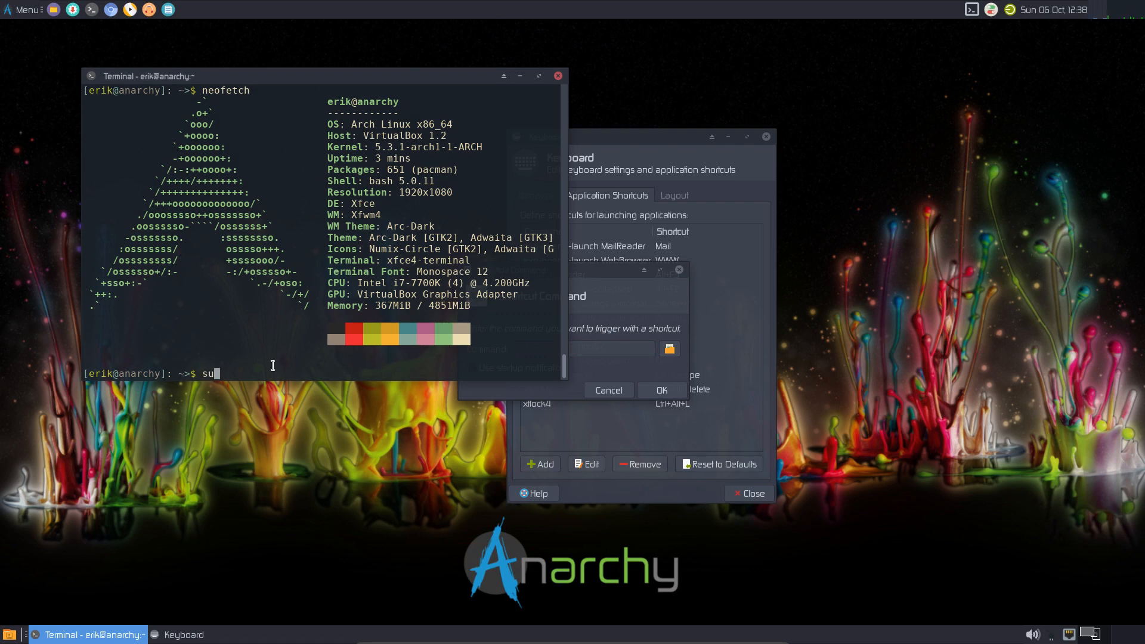
{"action": "type", "text": "do pacman -S termite"}
- Install termite with pacman and bind the 'termite' shortcut command to Ctrl+Alt+T
{"action": "key", "text": "Return"}
{"action": "key", "text": "Return"}
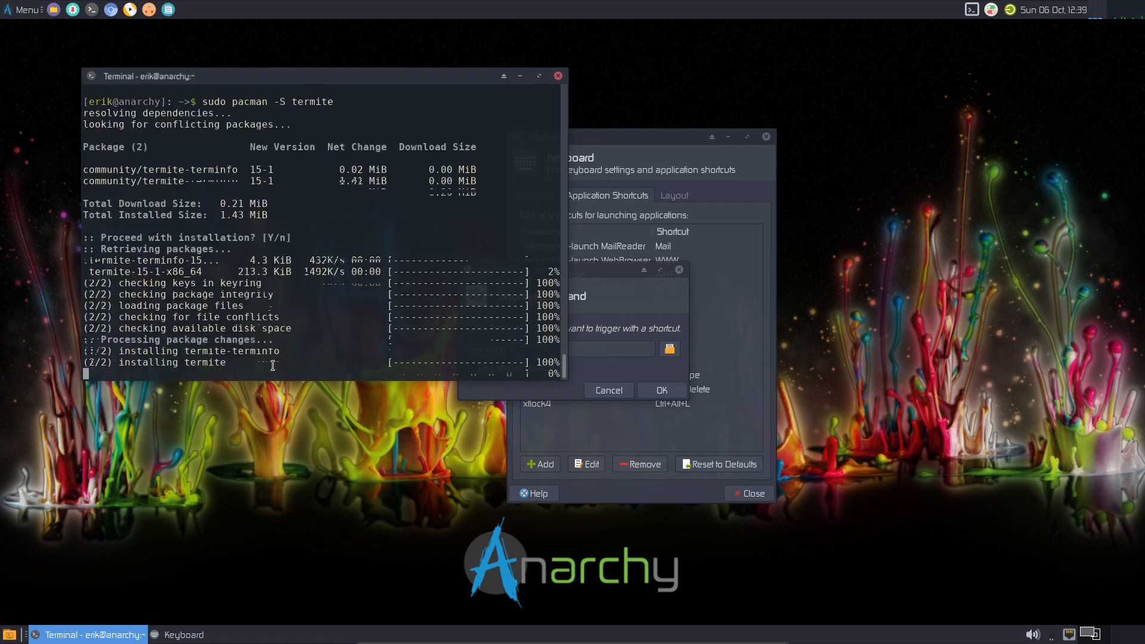
{"action": "left_click", "coordinate": [545, 356]}
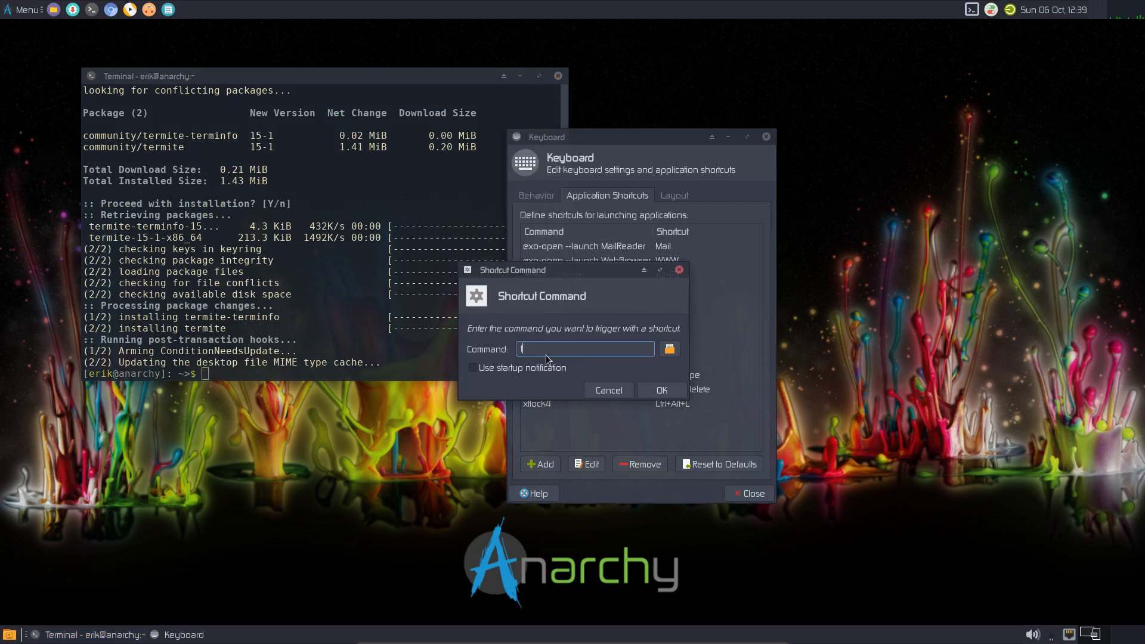
{"action": "type", "text": "termite"}
{"action": "left_click", "coordinate": [663, 391]}
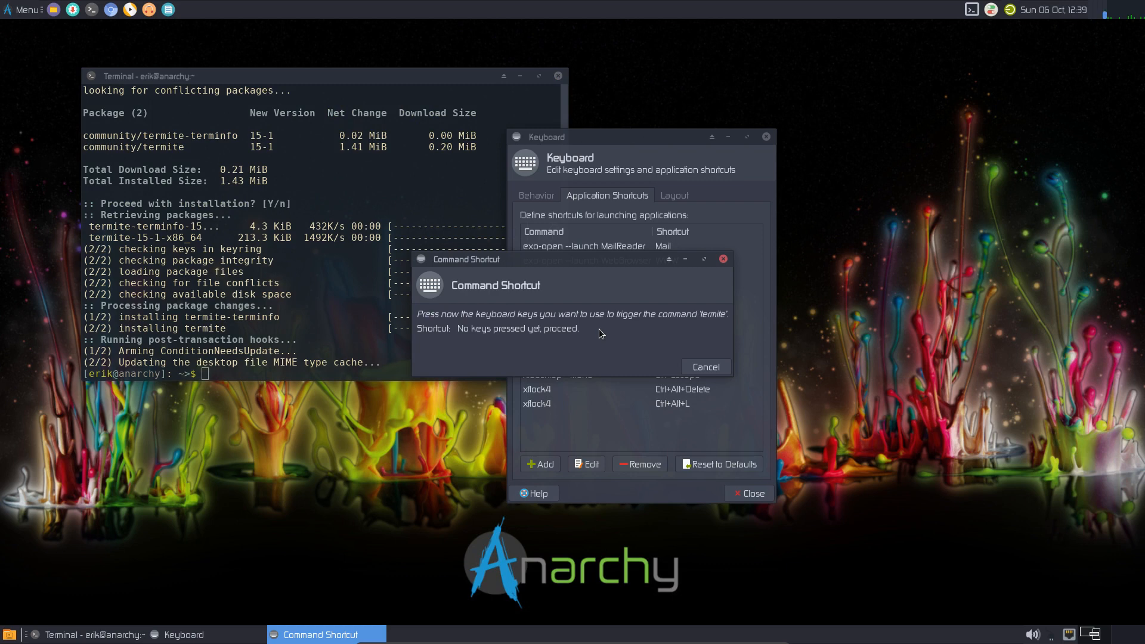
{"action": "key", "text": "ctrl+alt+t"}
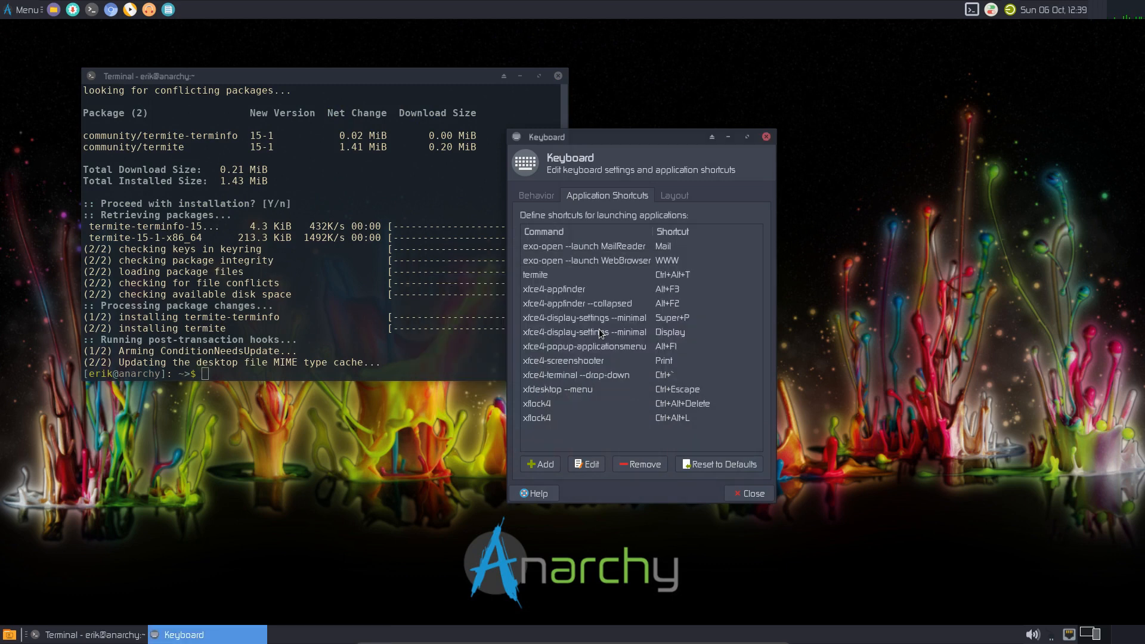
- Launch termite with Ctrl+Alt+T and close the Keyboard settings
{"action": "key", "text": "ctrl+alt+t"}
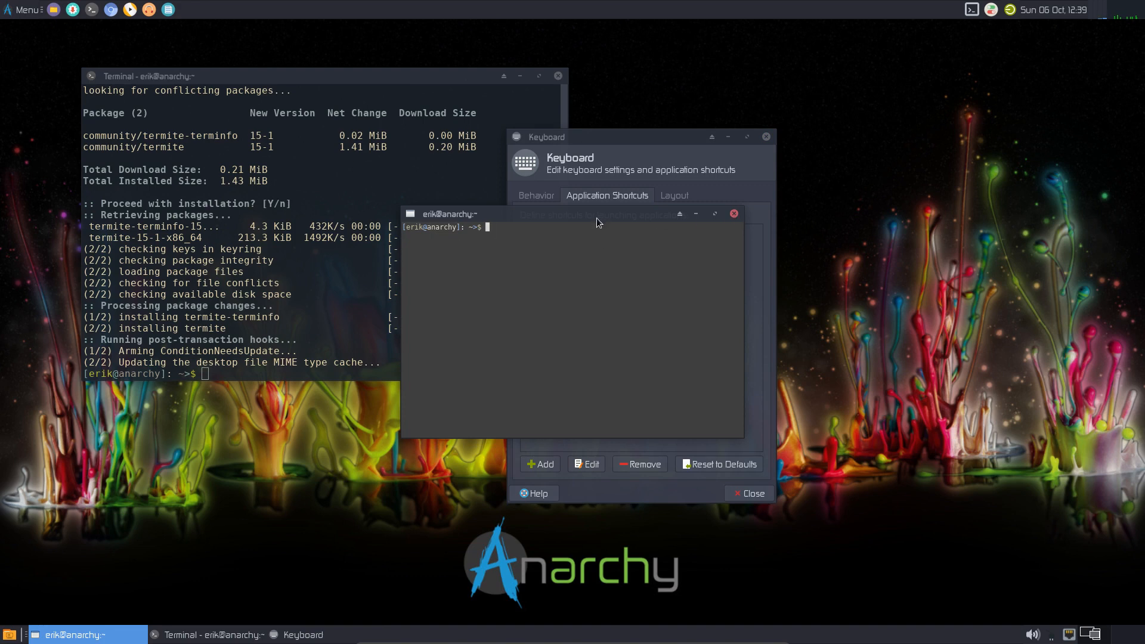
{"action": "left_click_drag", "start_coordinate": [596, 215], "coordinate": [314, 267]}
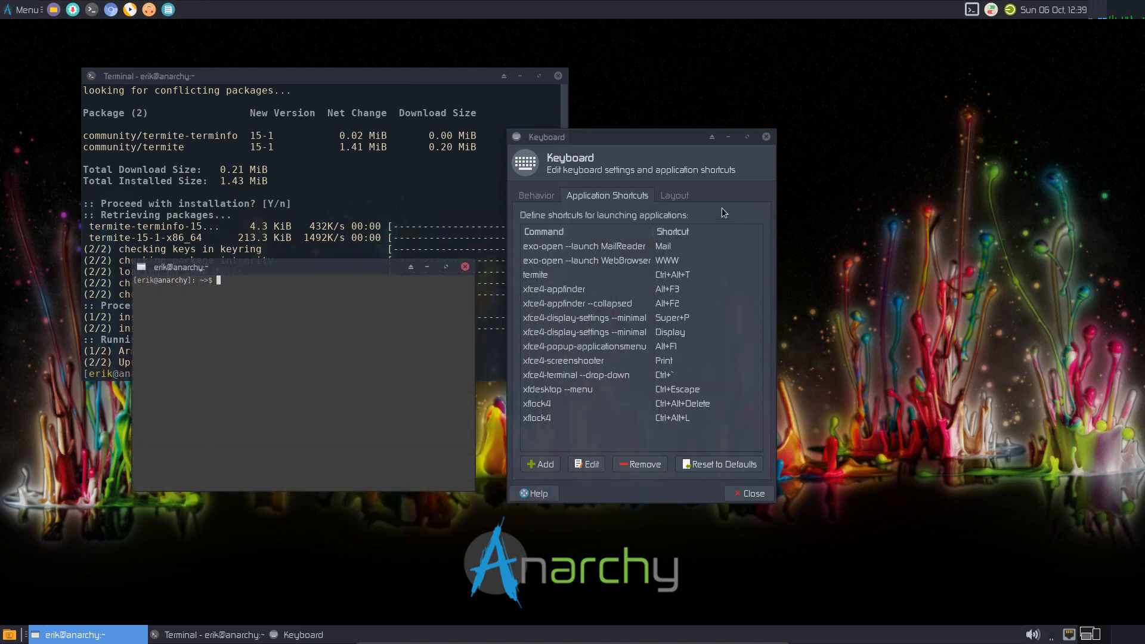
{"action": "left_click", "coordinate": [766, 137]}
{"action": "left_click_drag", "start_coordinate": [388, 273], "coordinate": [852, 113]}
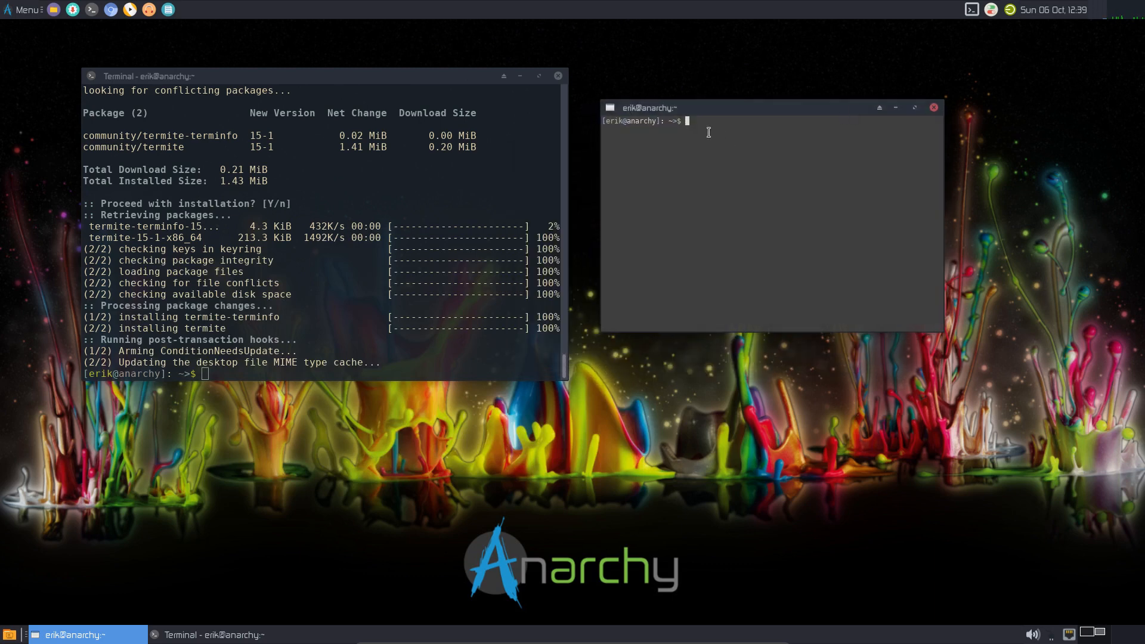
- Run screenfetch in the termite window and move it down and right
{"action": "left_click", "coordinate": [561, 78]}
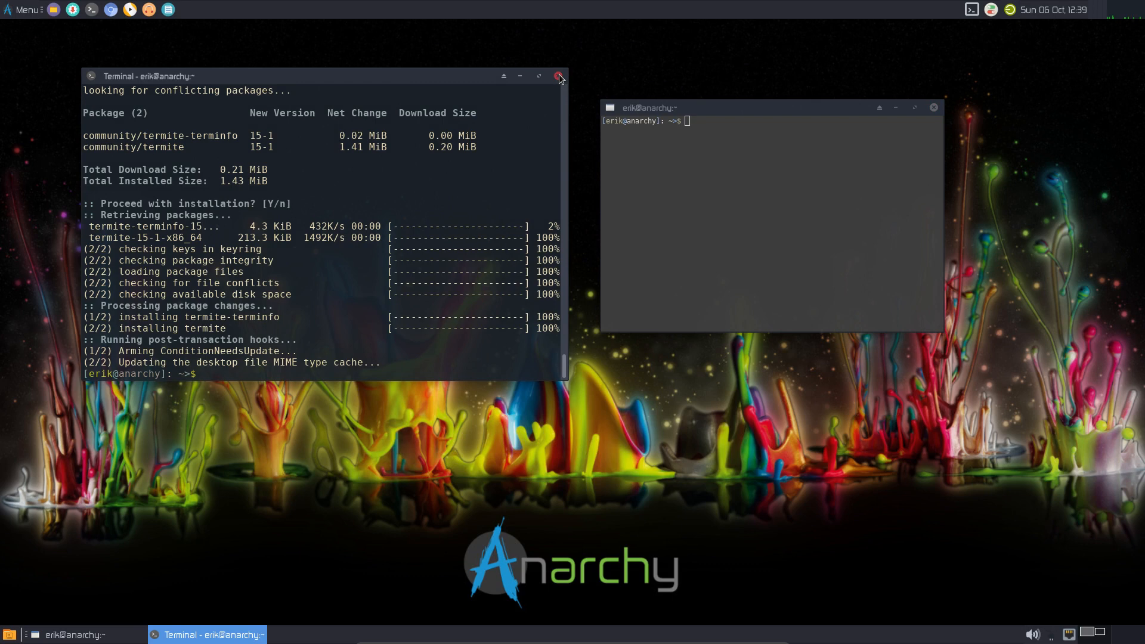
{"action": "left_click", "coordinate": [685, 200]}
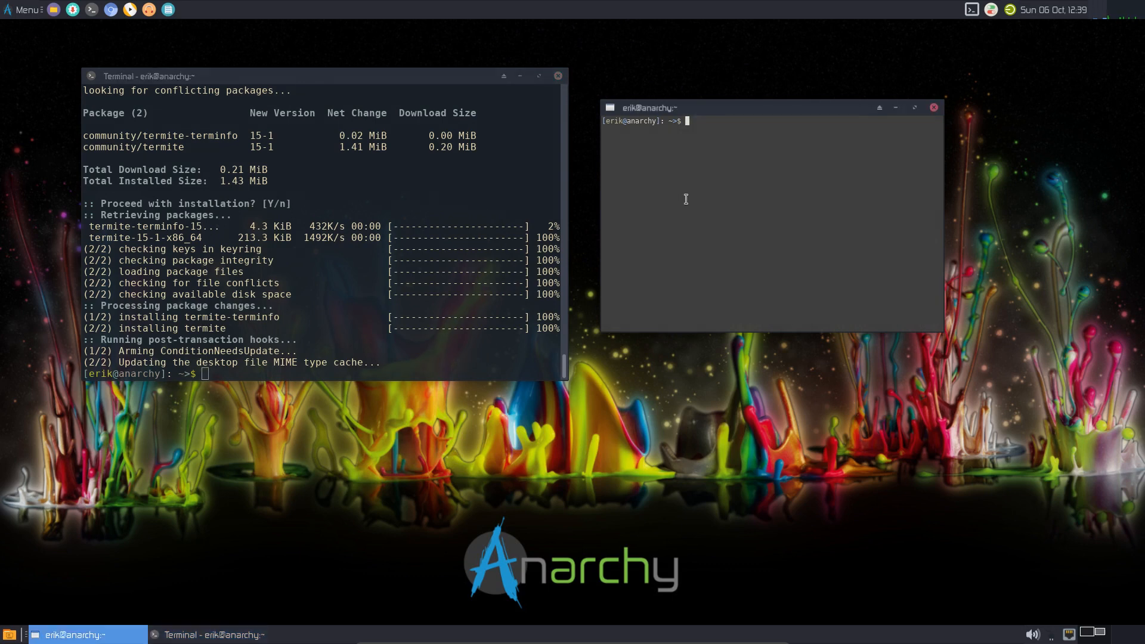
{"action": "type", "text": "screenfetch"}
{"action": "key", "text": "Return"}
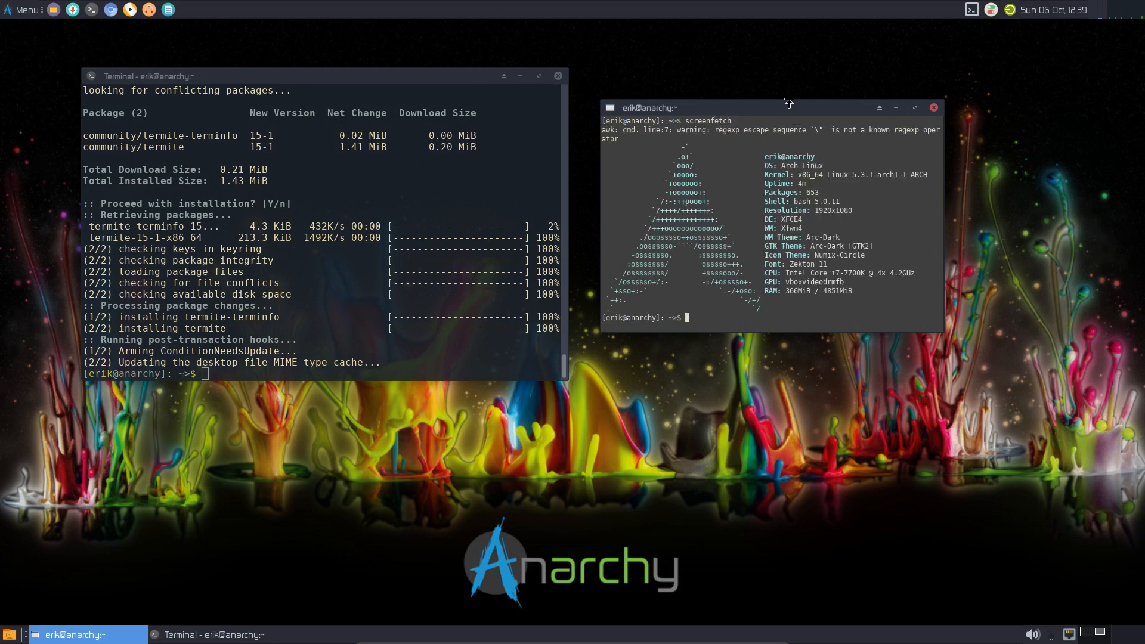
{"action": "left_click_drag", "start_coordinate": [788, 103], "coordinate": [885, 133]}
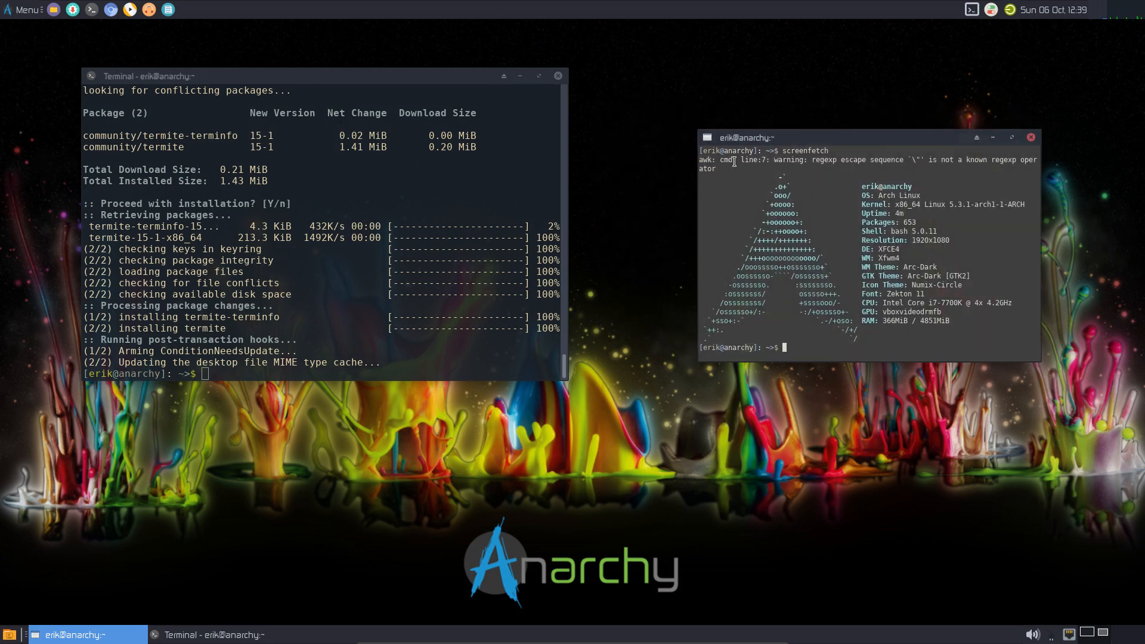
{"action": "left_click_drag", "start_coordinate": [734, 162], "coordinate": [932, 158]}
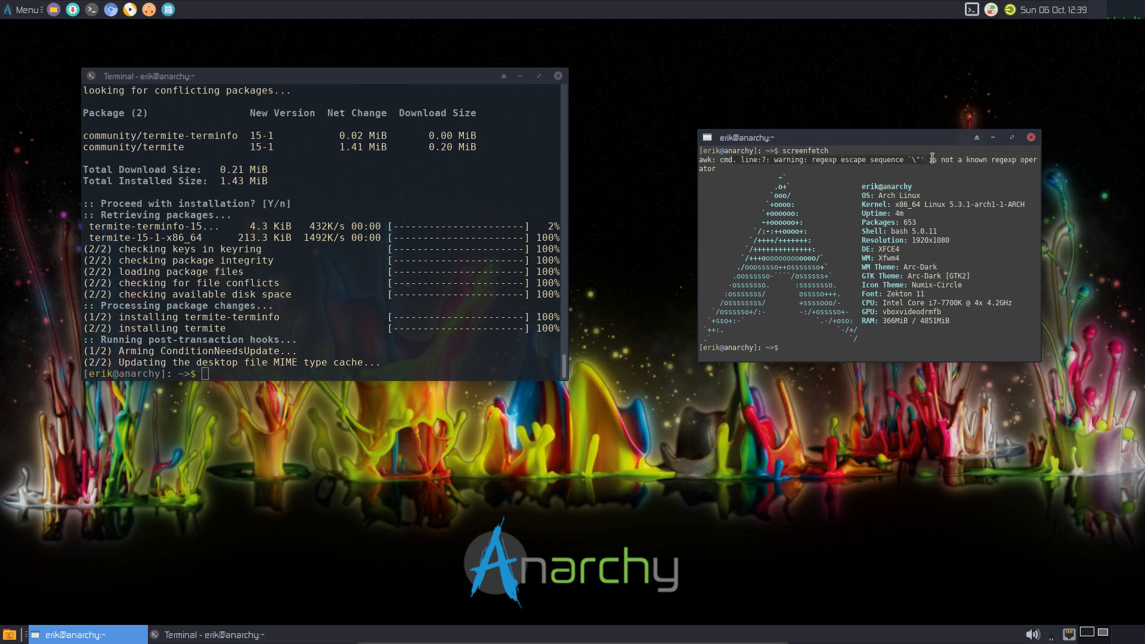
- Run neofetch in the left Xfce Terminal
{"action": "left_click", "coordinate": [434, 220]}
{"action": "type", "text": "neofetch"}
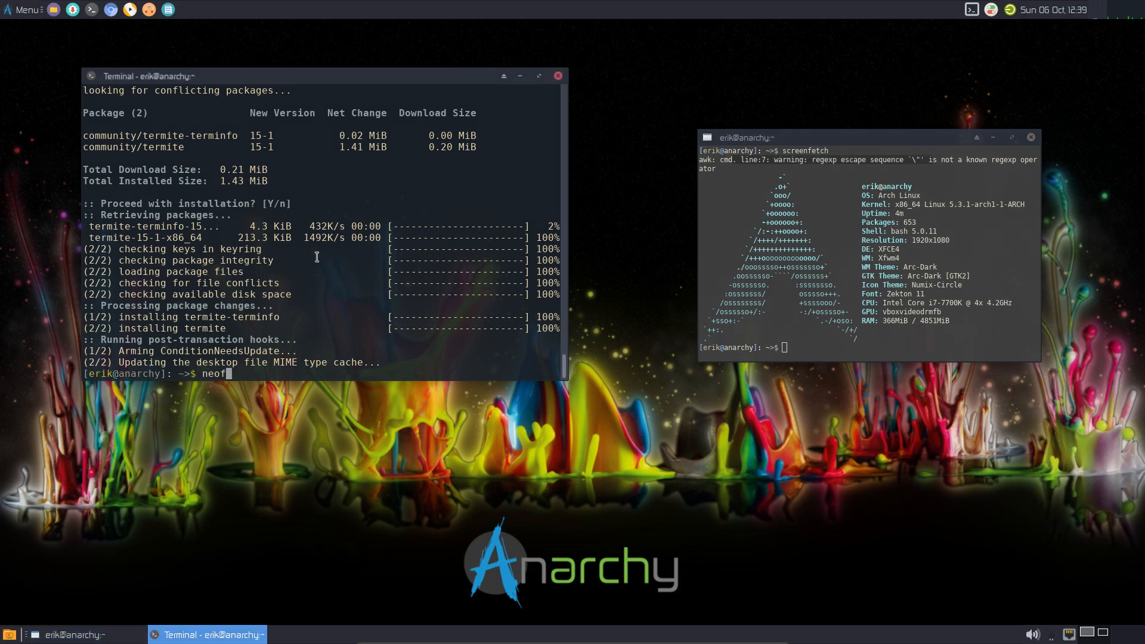
{"action": "key", "text": "Return"}
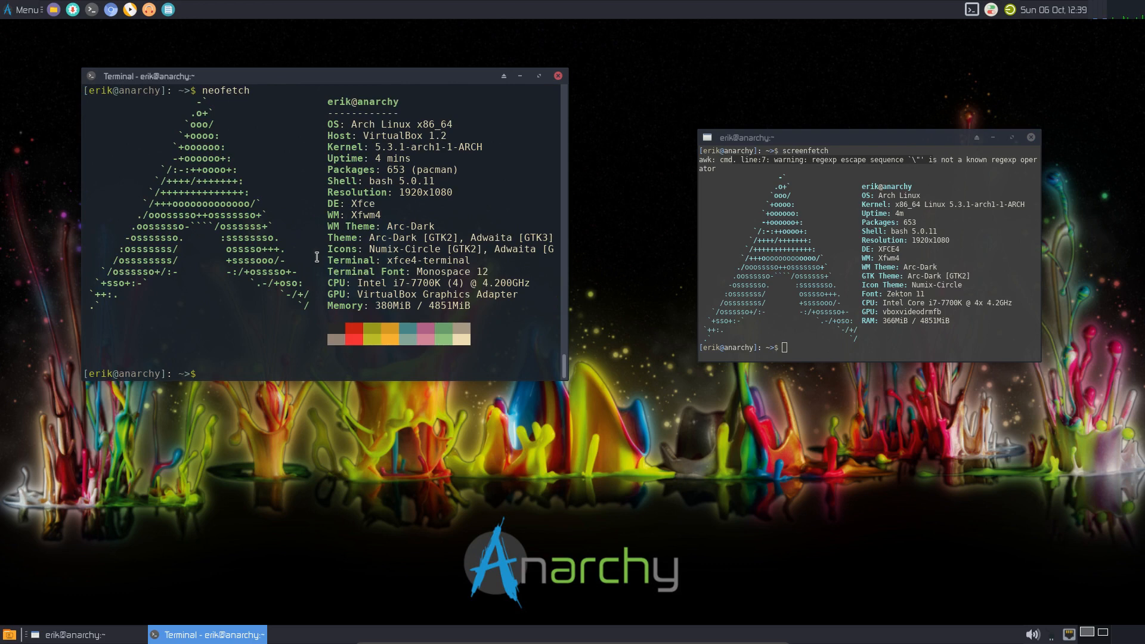
{"action": "left_click_drag", "start_coordinate": [885, 140], "coordinate": [764, 86]}
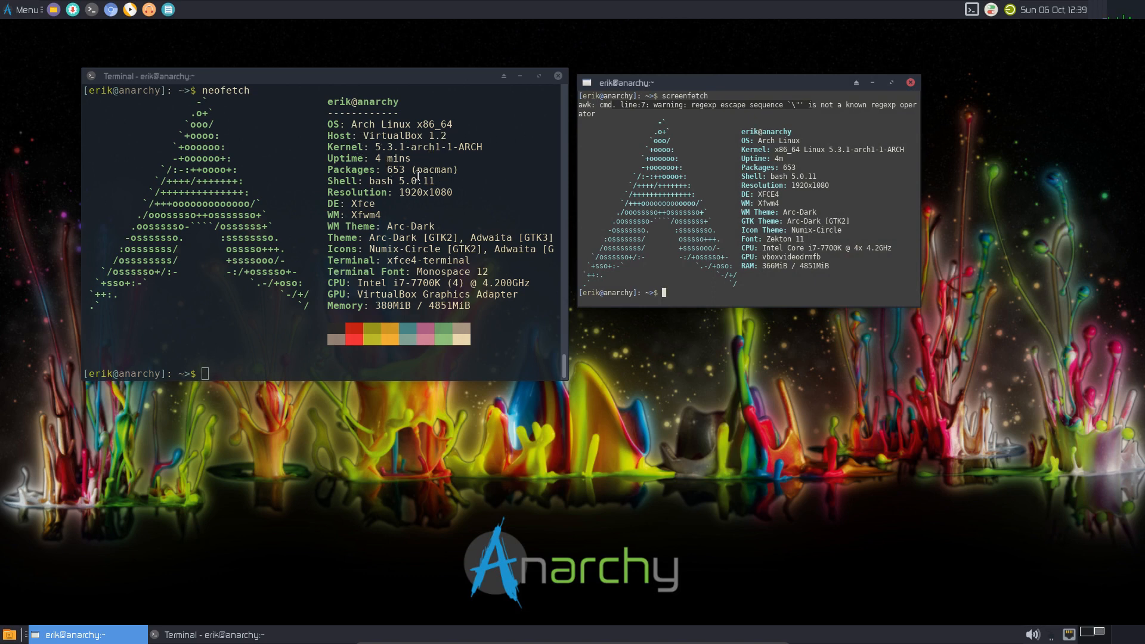
- Select the terminal name and Monospace font in the neofetch output, then close that Xfce Terminal
{"action": "left_click", "coordinate": [390, 172]}
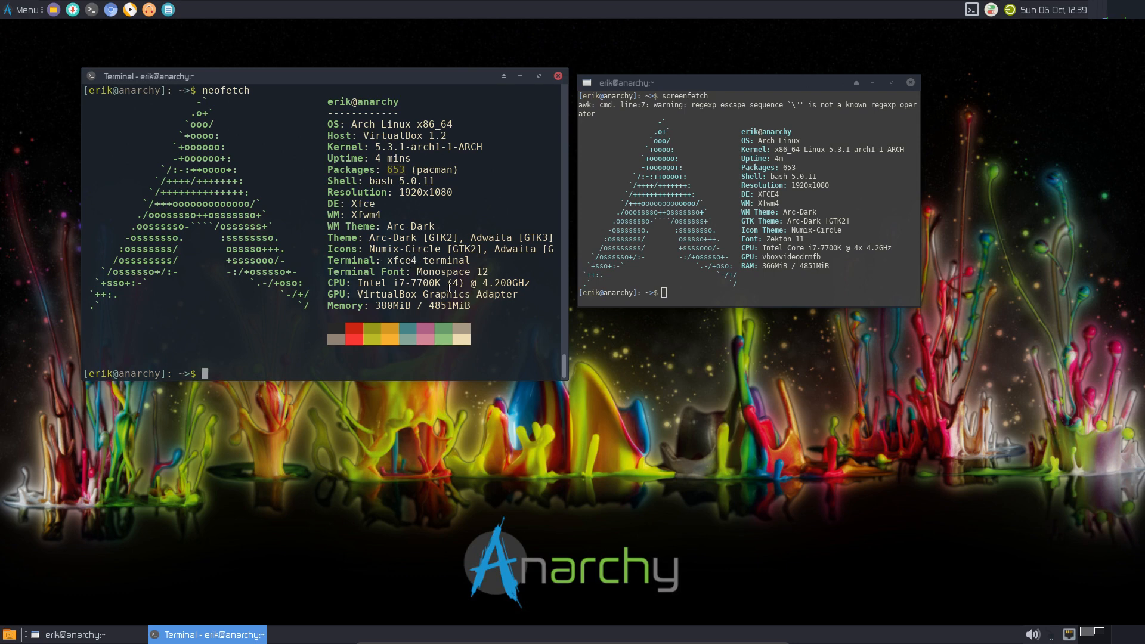
{"action": "left_click", "coordinate": [796, 237]}
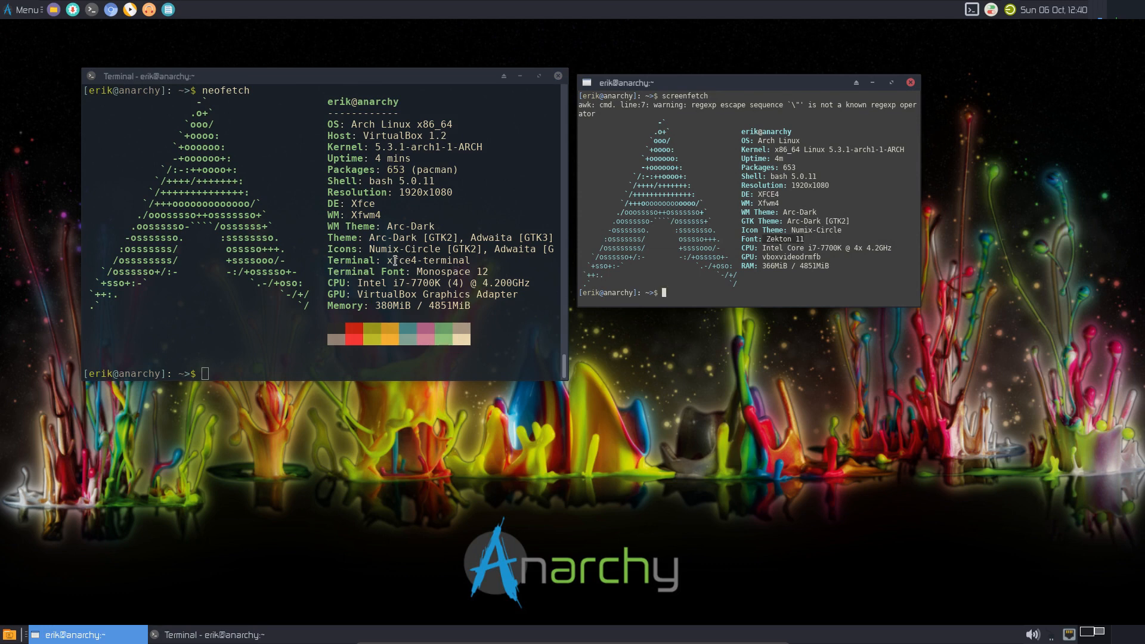
{"action": "left_click_drag", "start_coordinate": [387, 260], "coordinate": [461, 258]}
{"action": "double_click", "coordinate": [444, 272]}
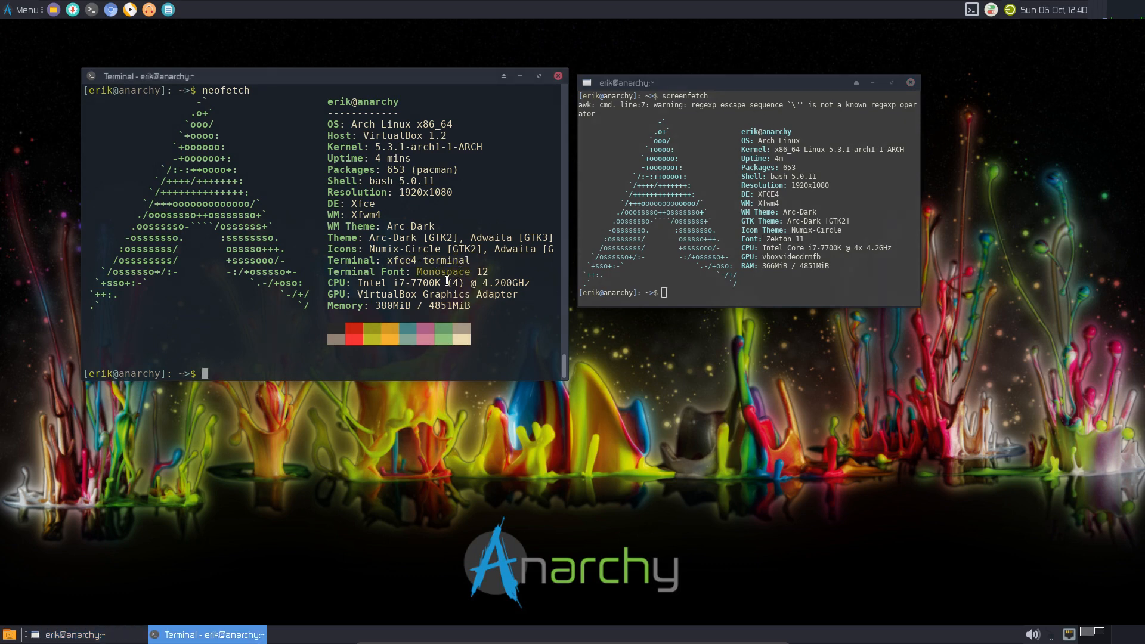
{"action": "left_click", "coordinate": [425, 294]}
{"action": "left_click", "coordinate": [753, 260]}
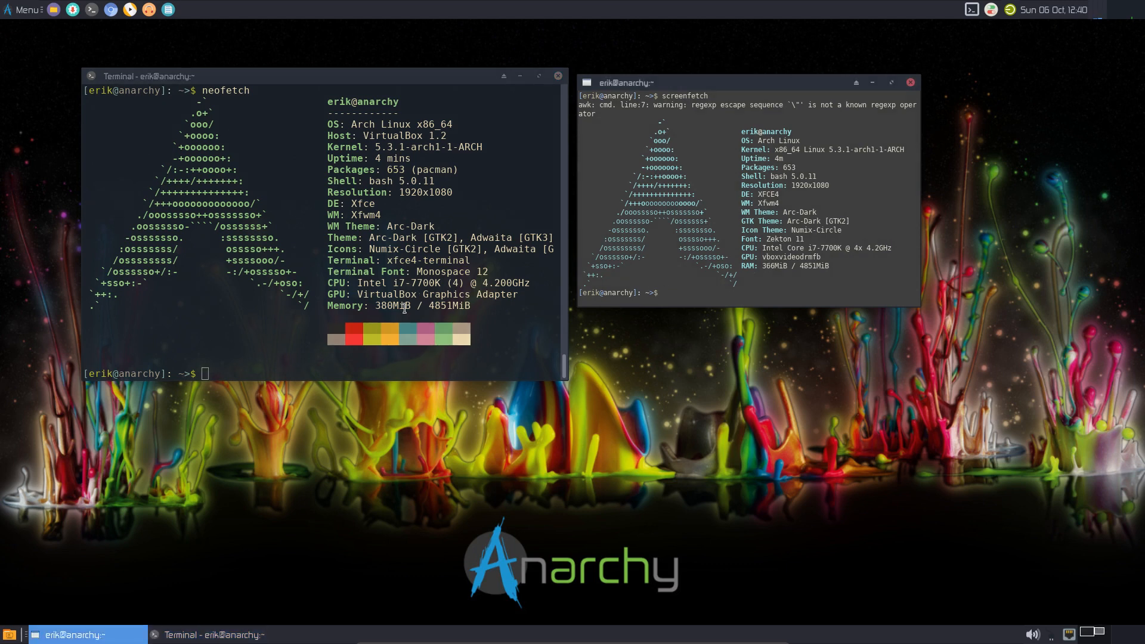
{"action": "left_click", "coordinate": [557, 75]}
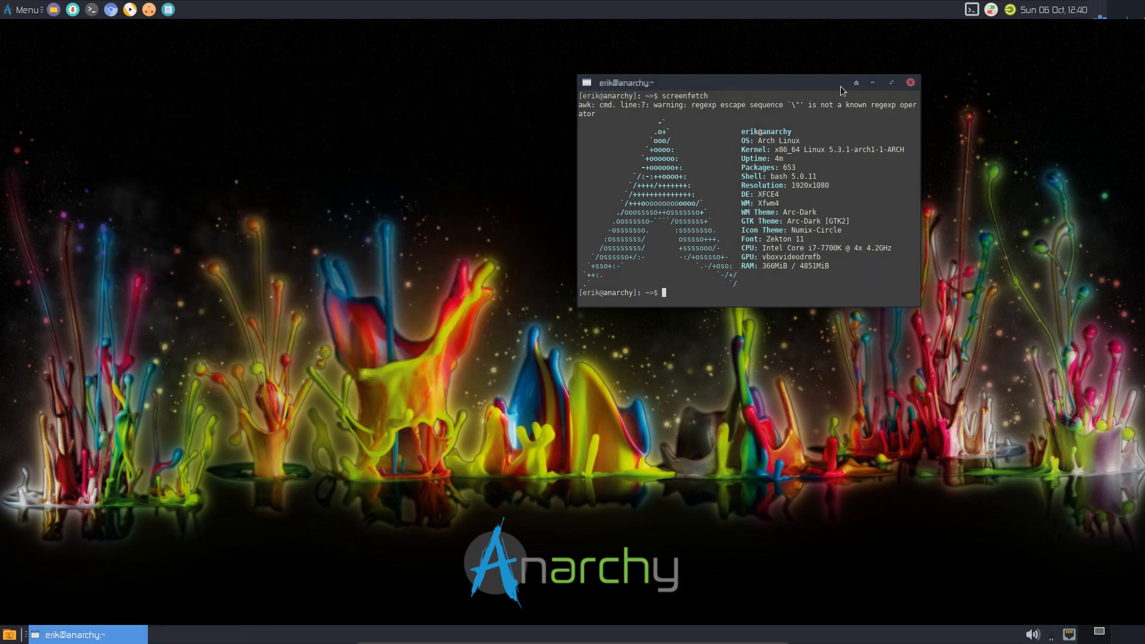
- Close the termite window, then open and close the CPU Graph properties
{"action": "left_click", "coordinate": [905, 82]}
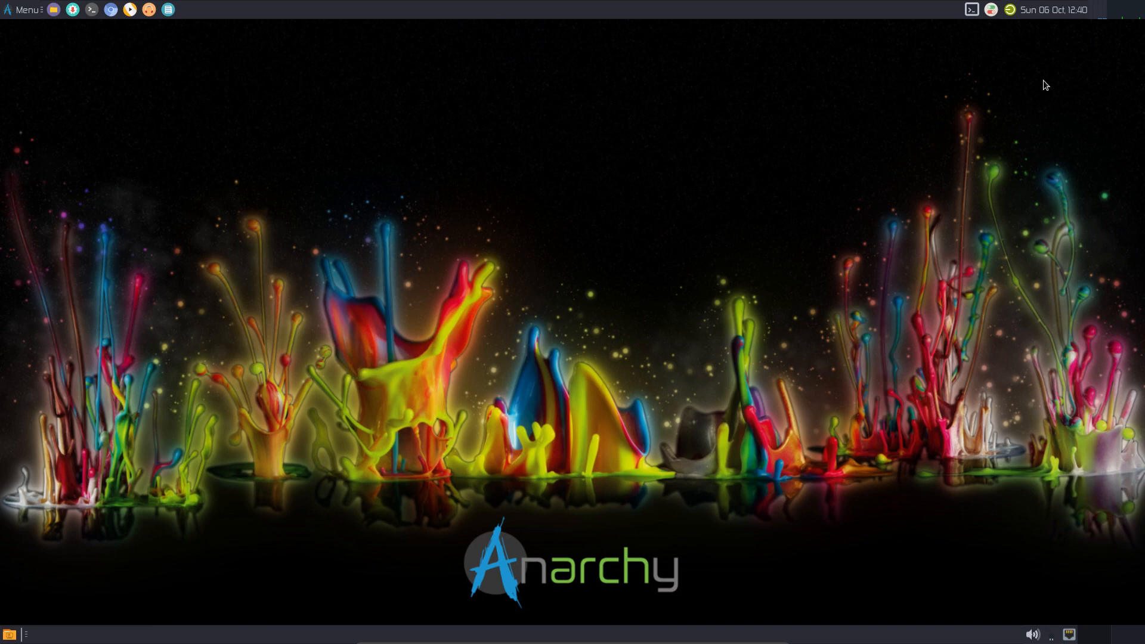
{"action": "right_click", "coordinate": [1103, 15]}
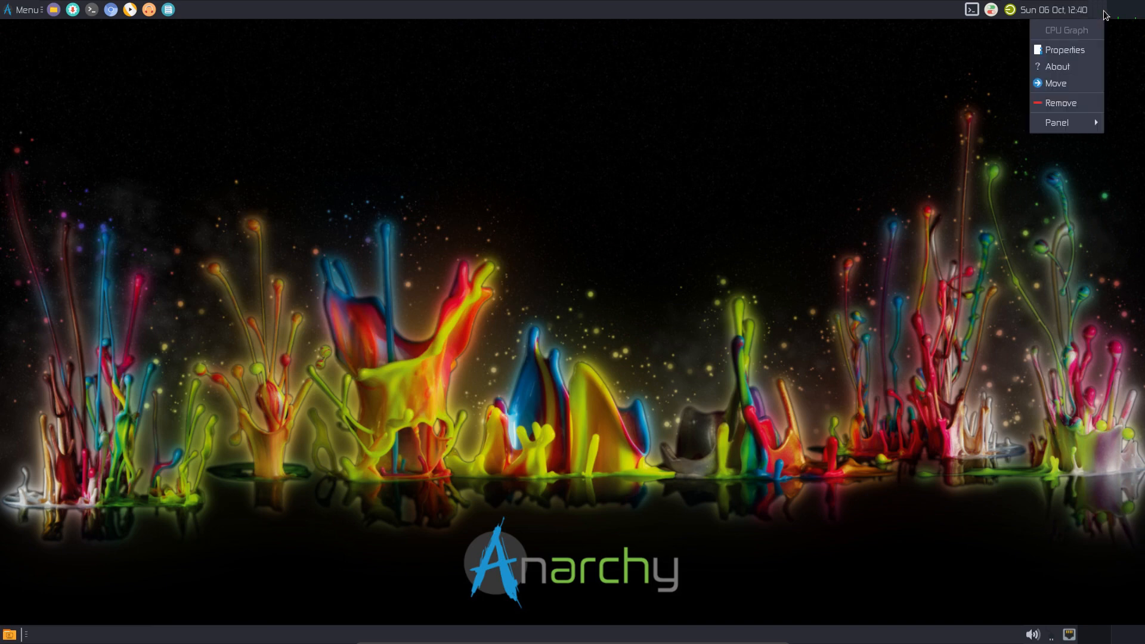
{"action": "right_click", "coordinate": [1125, 17]}
{"action": "right_click", "coordinate": [1126, 16]}
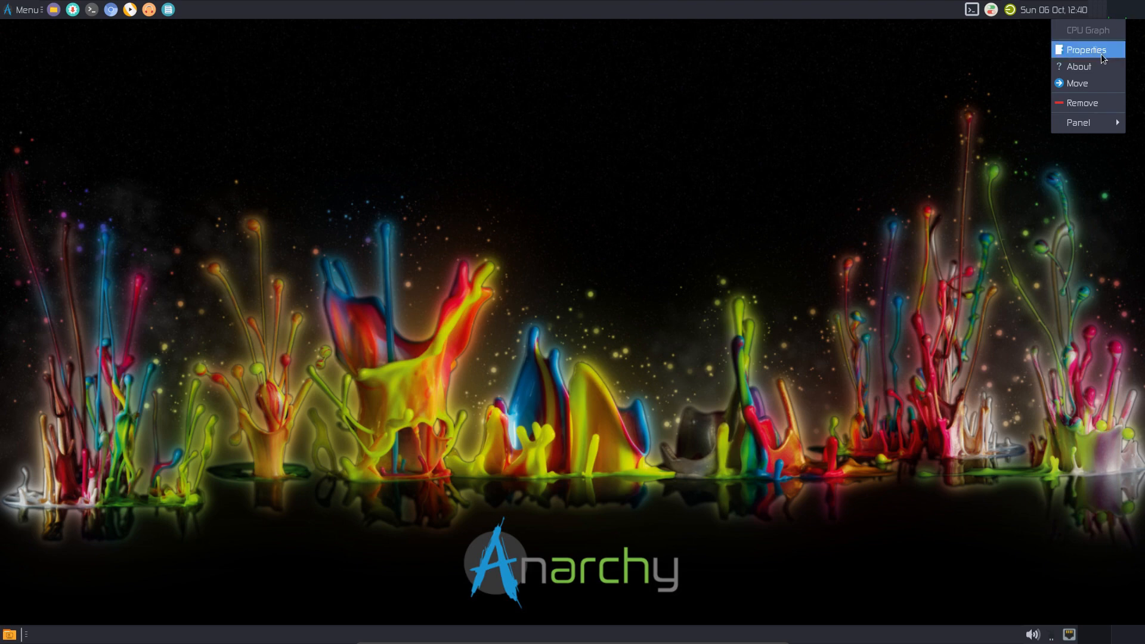
{"action": "left_click", "coordinate": [1085, 50]}
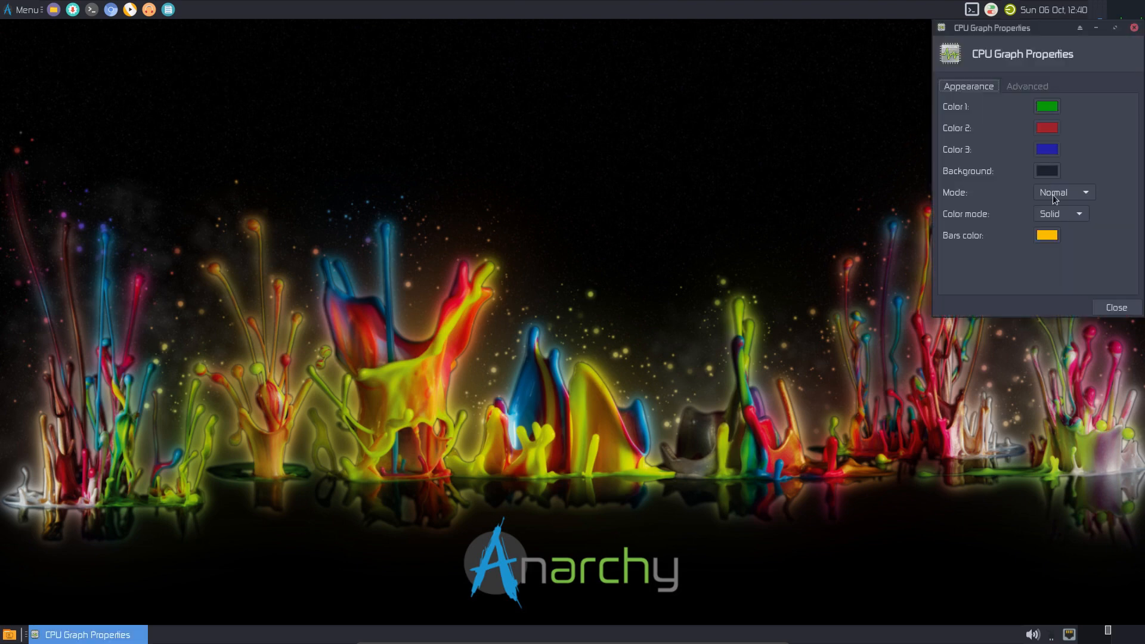
{"action": "left_click", "coordinate": [1116, 307]}
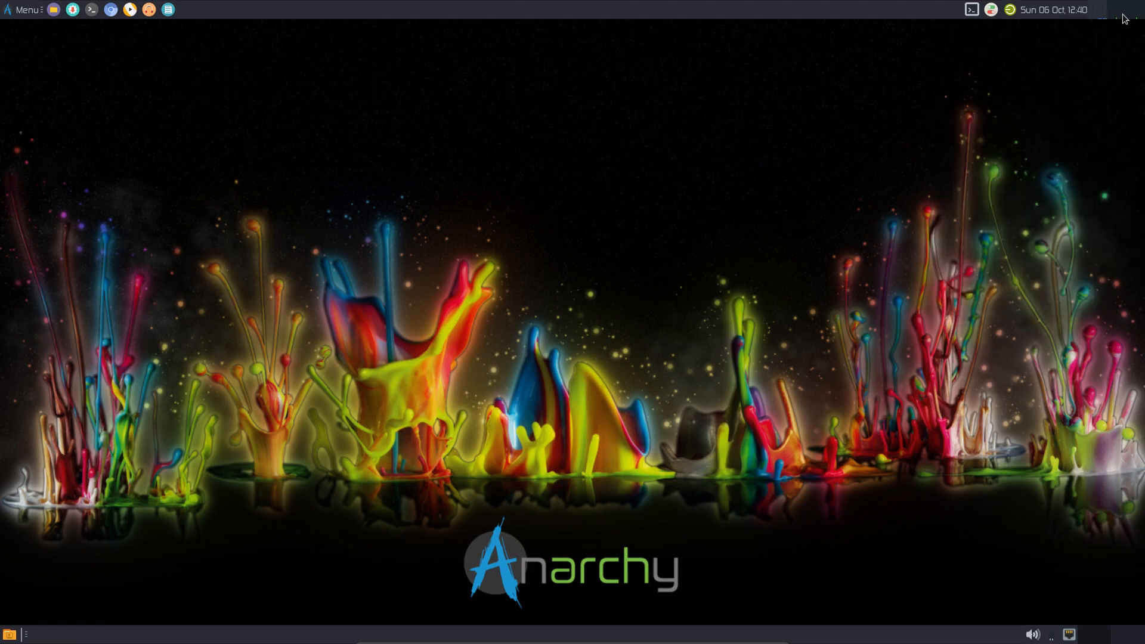
- Dismiss the CPU Graph menu, Settings Manager and Log Out dialog, then open the drop-down terminal
{"action": "right_click", "coordinate": [1103, 13]}
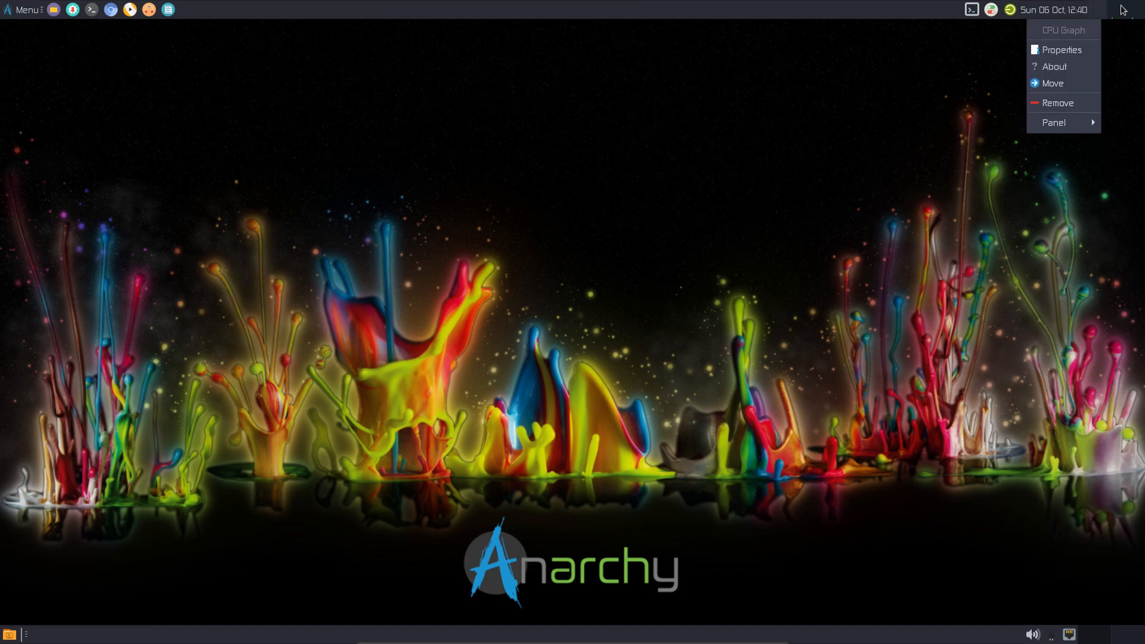
{"action": "right_click", "coordinate": [1125, 11]}
{"action": "left_click", "coordinate": [918, 110]}
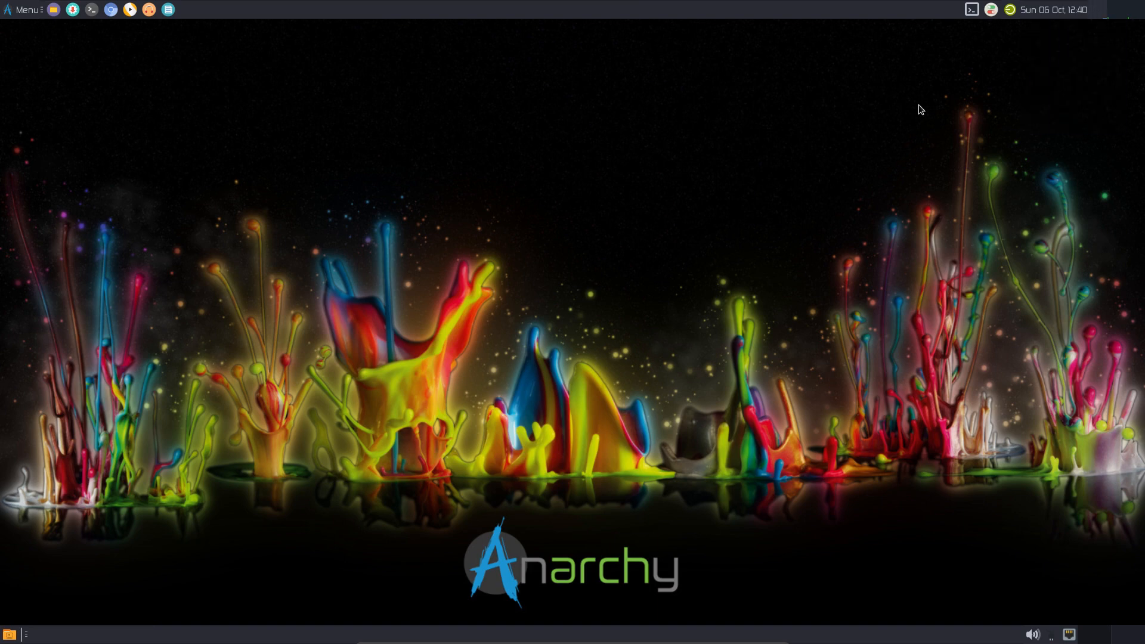
{"action": "left_click", "coordinate": [990, 10]}
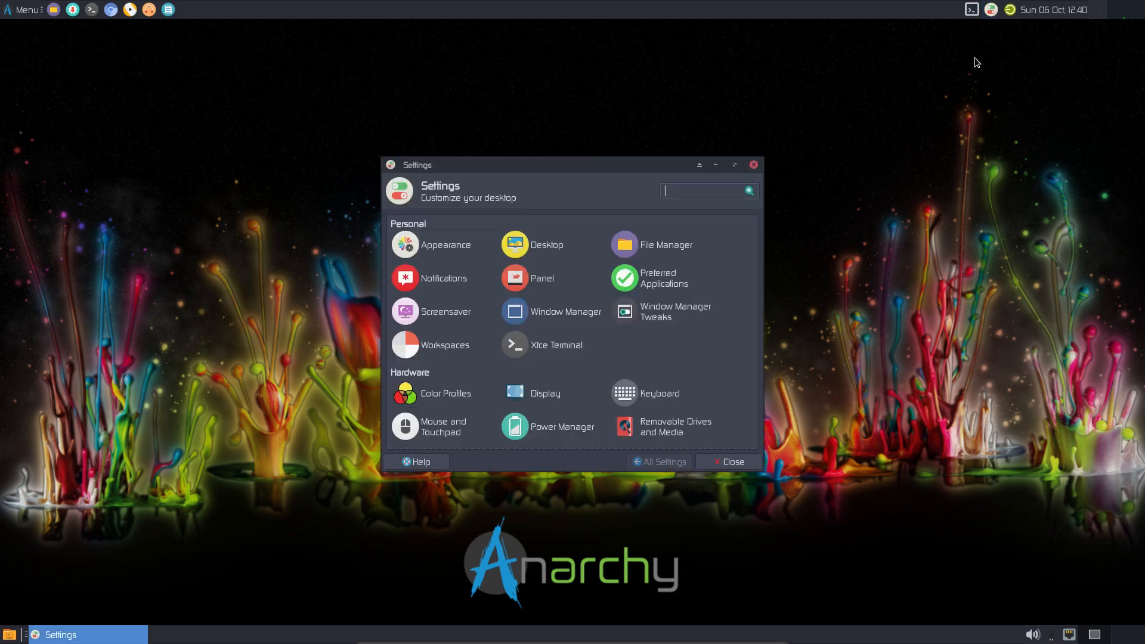
{"action": "left_click", "coordinate": [754, 166]}
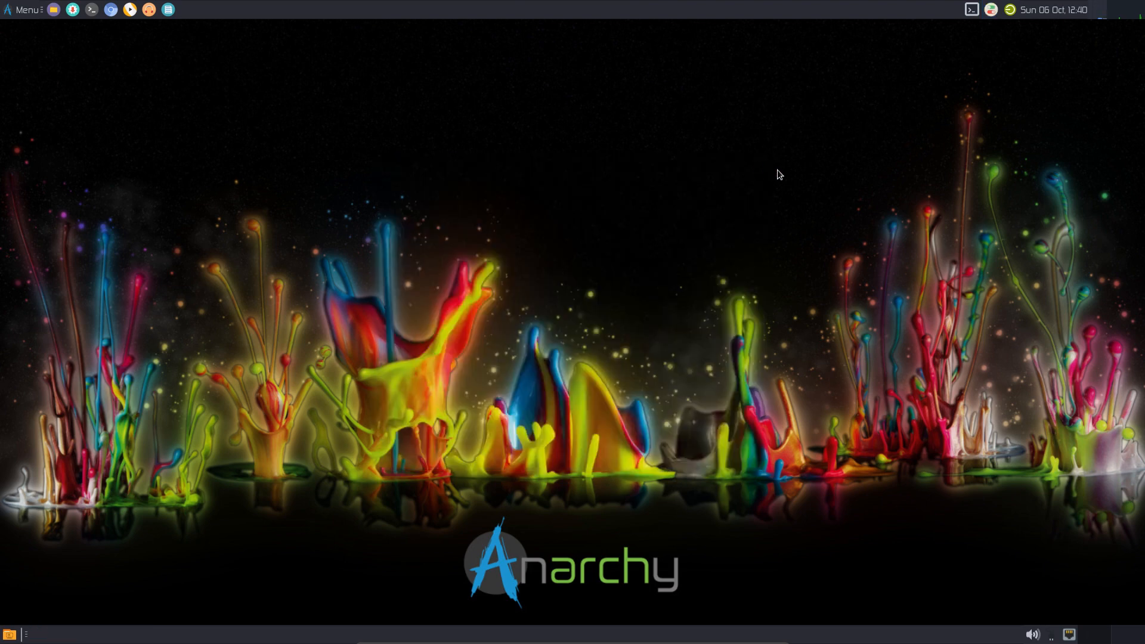
{"action": "left_click", "coordinate": [1009, 10]}
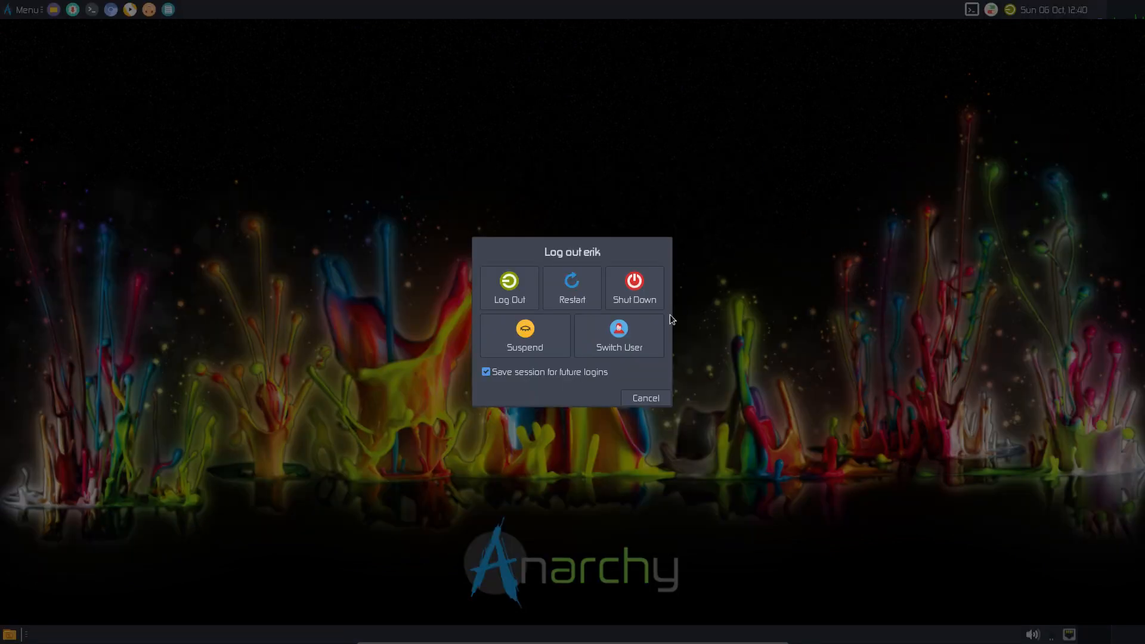
{"action": "left_click", "coordinate": [652, 396]}
{"action": "left_click", "coordinate": [971, 10]}
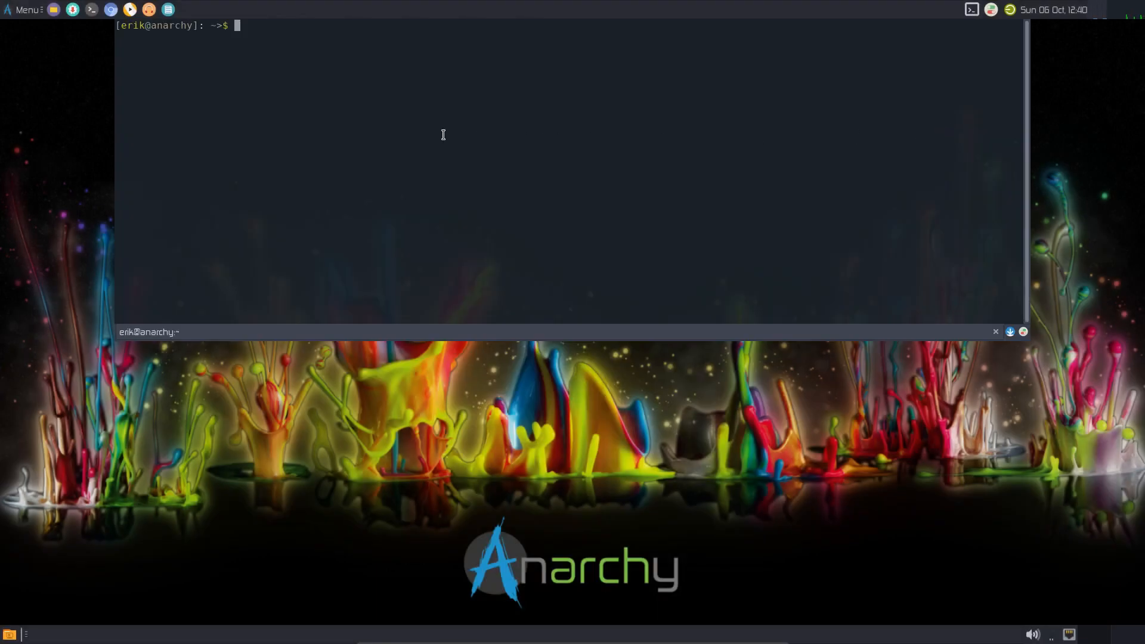
{"action": "left_click", "coordinate": [1024, 332]}
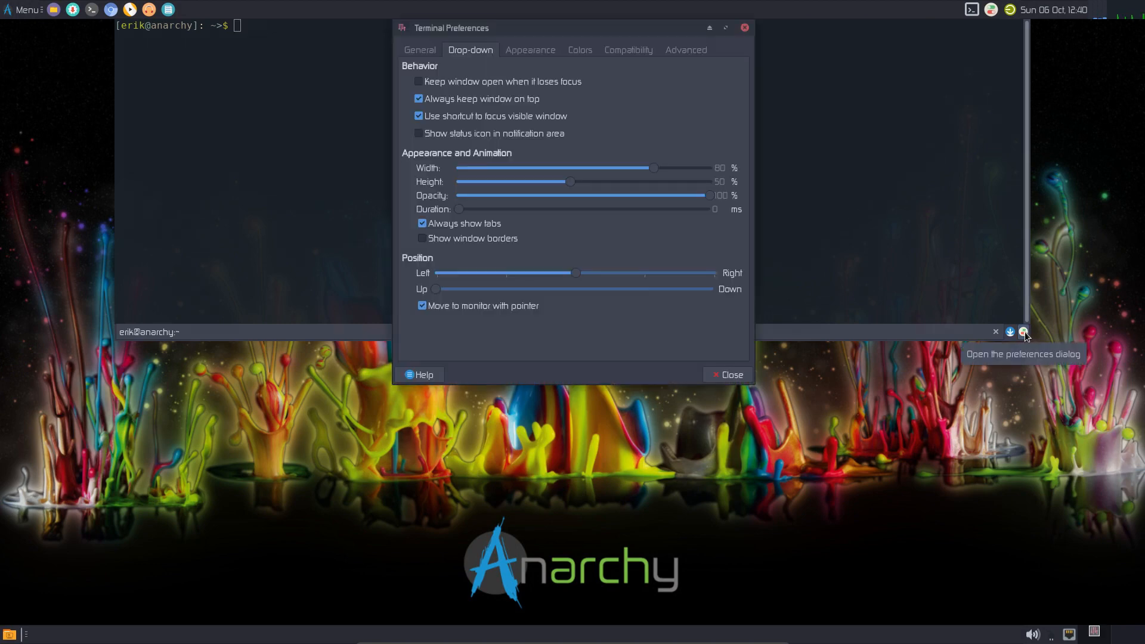
{"action": "left_click", "coordinate": [439, 50]}
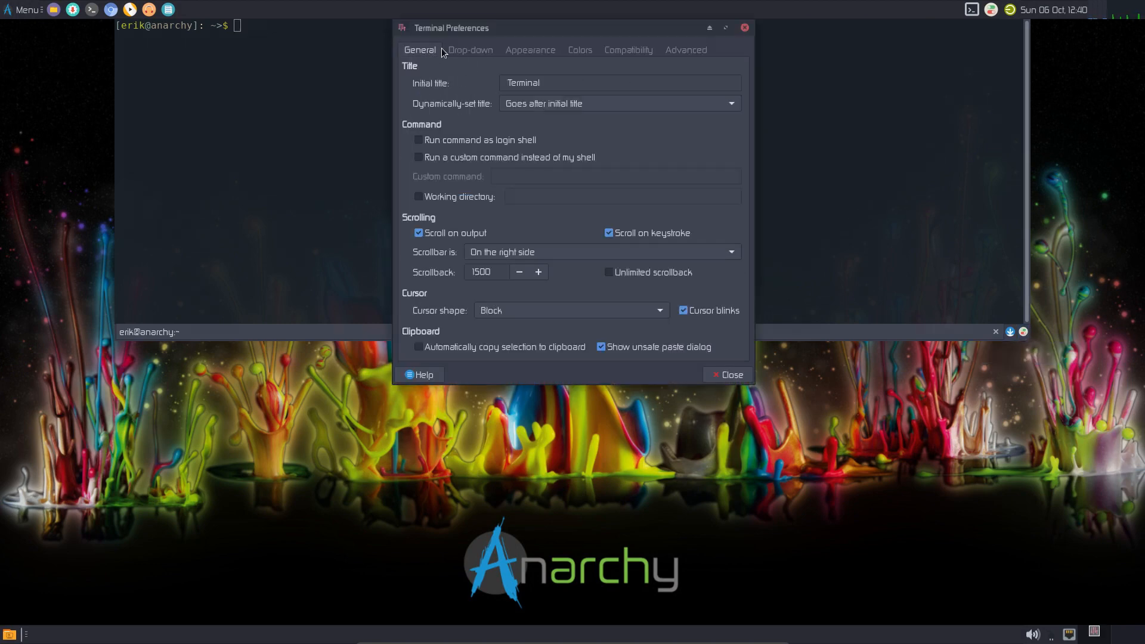
{"action": "left_click", "coordinate": [424, 375]}
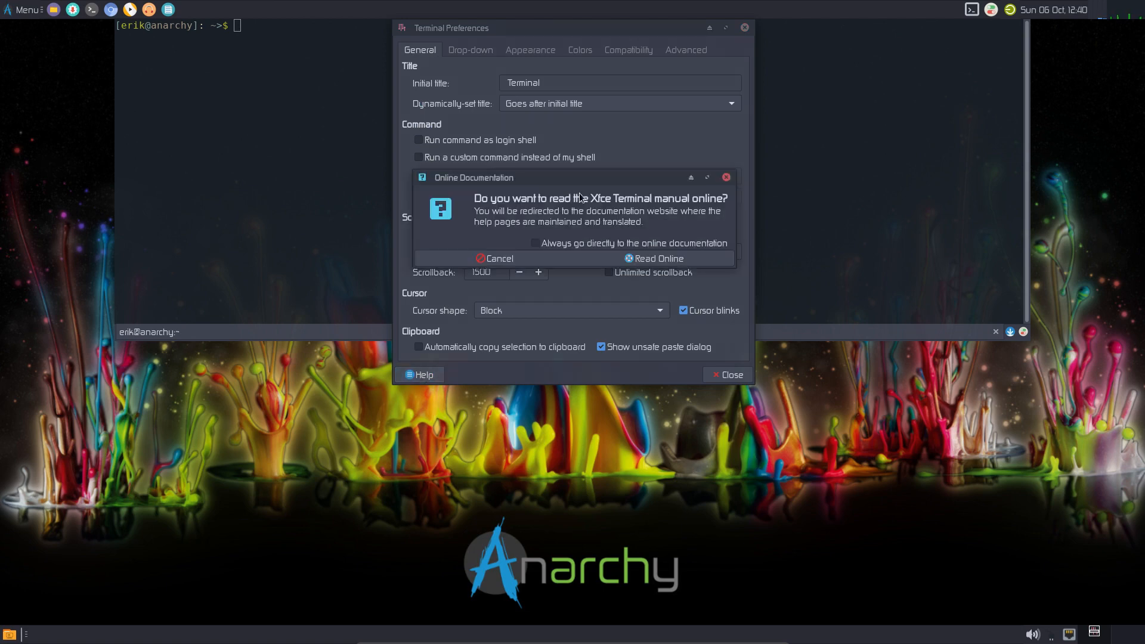
{"action": "left_click", "coordinate": [726, 178]}
{"action": "left_click", "coordinate": [481, 50]}
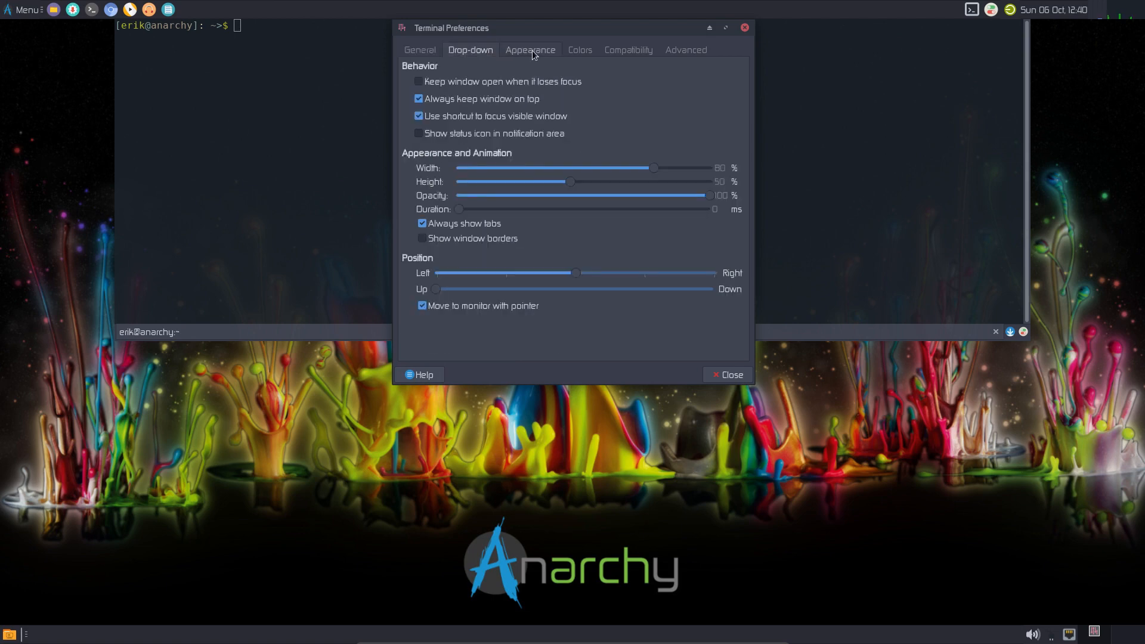
{"action": "left_click", "coordinate": [533, 52]}
{"action": "left_click", "coordinate": [583, 51]}
{"action": "left_click", "coordinate": [643, 54]}
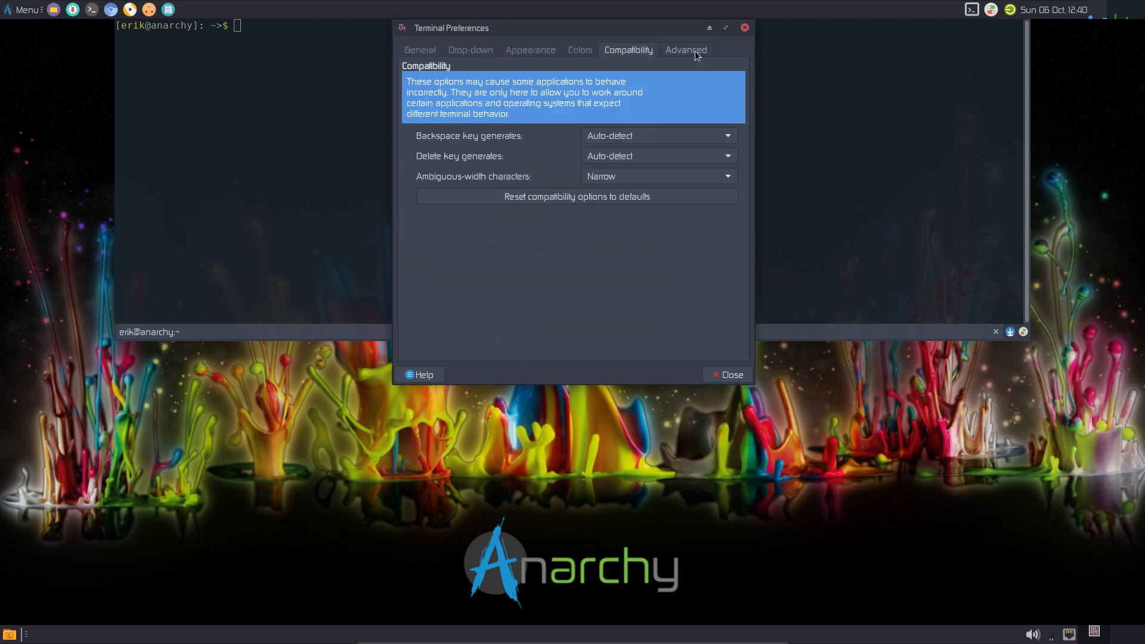
{"action": "left_click", "coordinate": [695, 51]}
{"action": "left_click", "coordinate": [744, 28]}
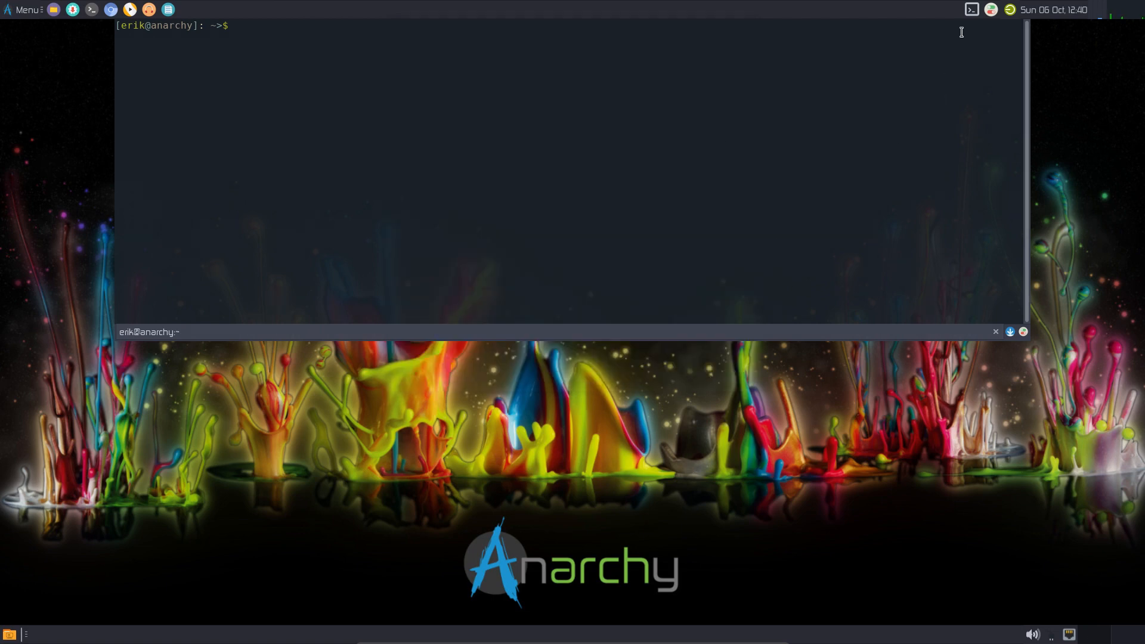
{"action": "left_click", "coordinate": [971, 10]}
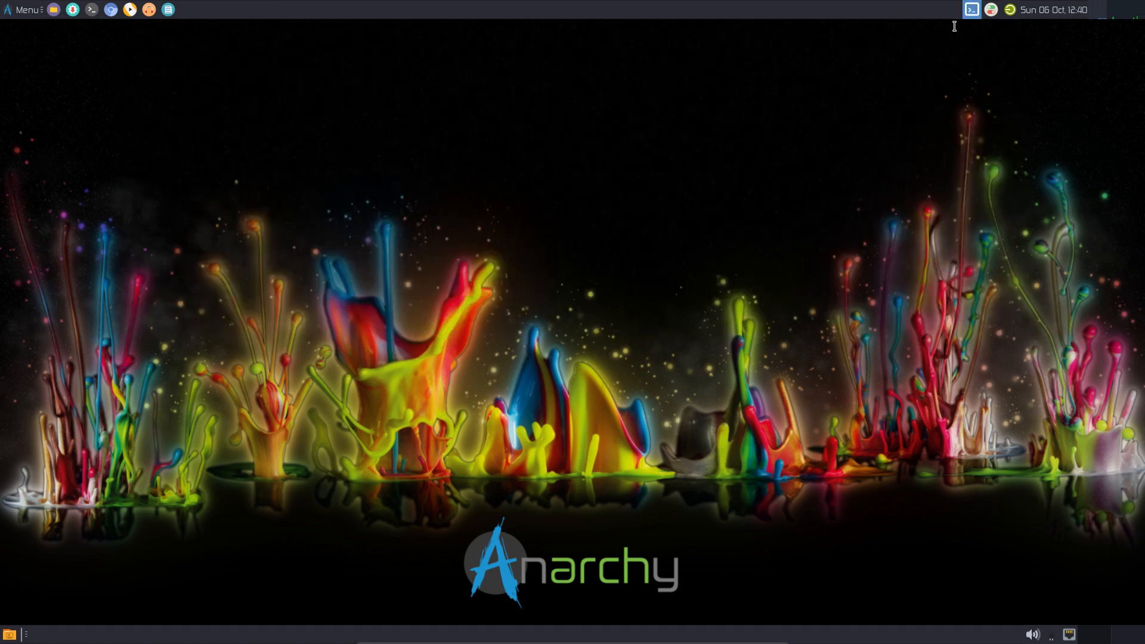
{"action": "left_click", "coordinate": [967, 12]}
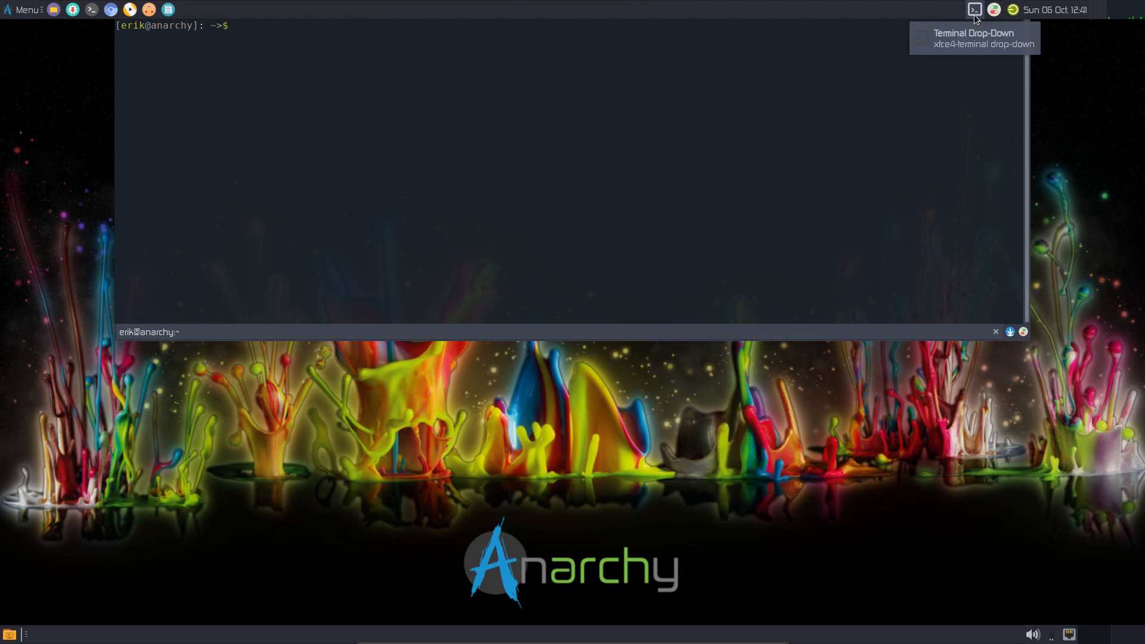
{"action": "left_click", "coordinate": [974, 10]}
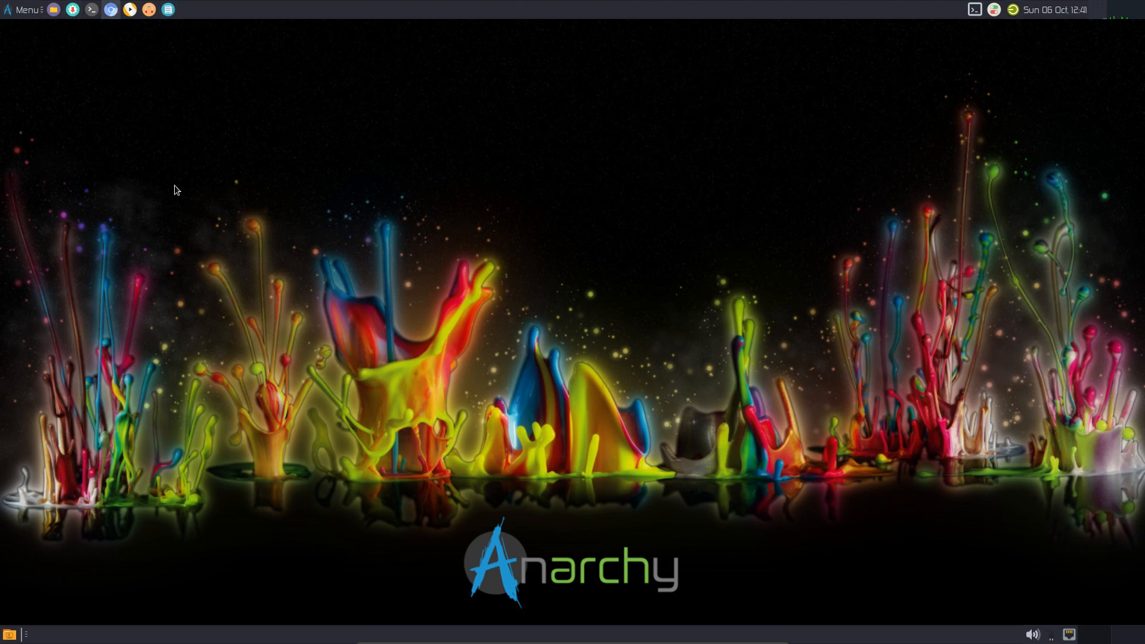
- In a new terminal, run 'yay sardi-icons' and choose package 1
{"action": "key", "text": "ctrl+alt+t"}
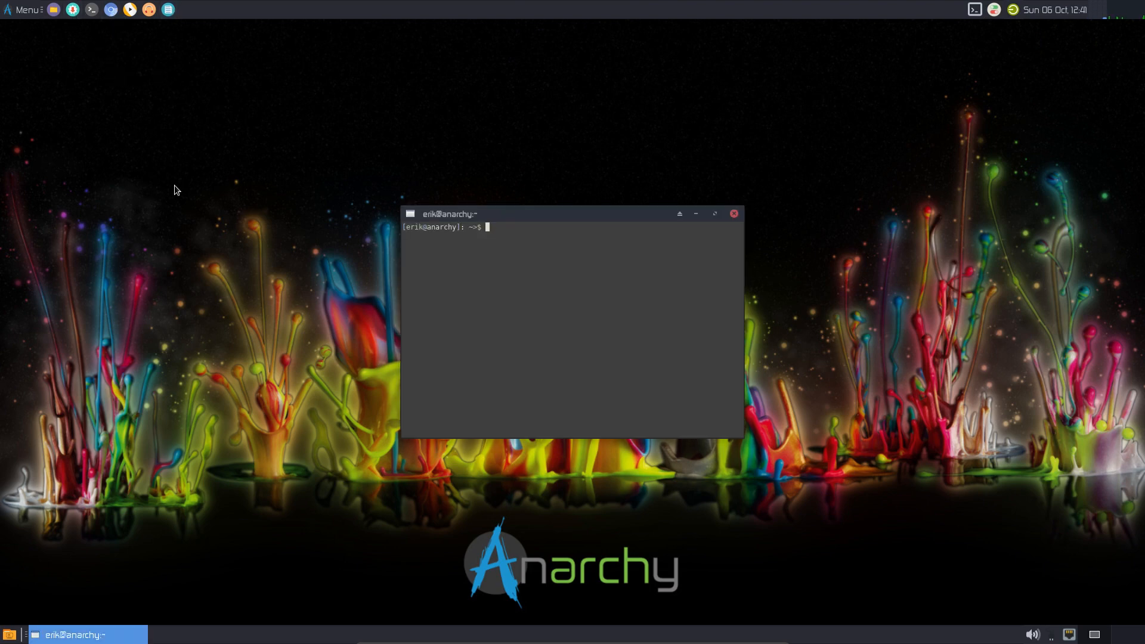
{"action": "type", "text": "yay sardi-iucon"}
{"action": "key", "text": "BackSpace"}
{"action": "key", "text": "BackSpace"}
{"action": "key", "text": "BackSpace"}
{"action": "type", "text": "cons"}
{"action": "key", "text": "Return"}
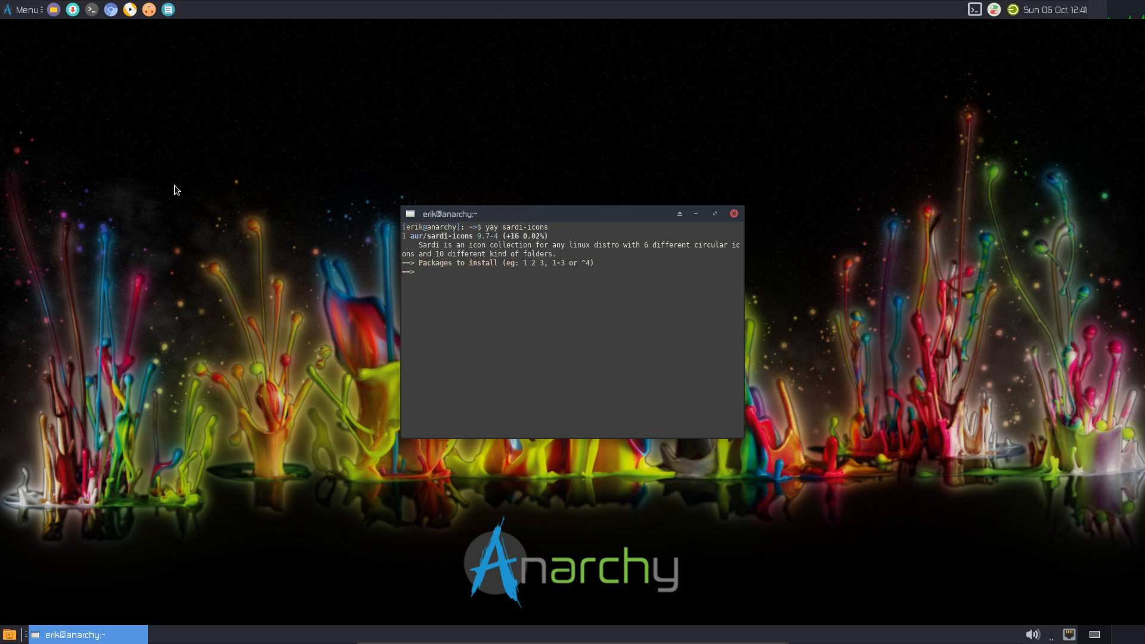
{"action": "key", "text": "Return"}
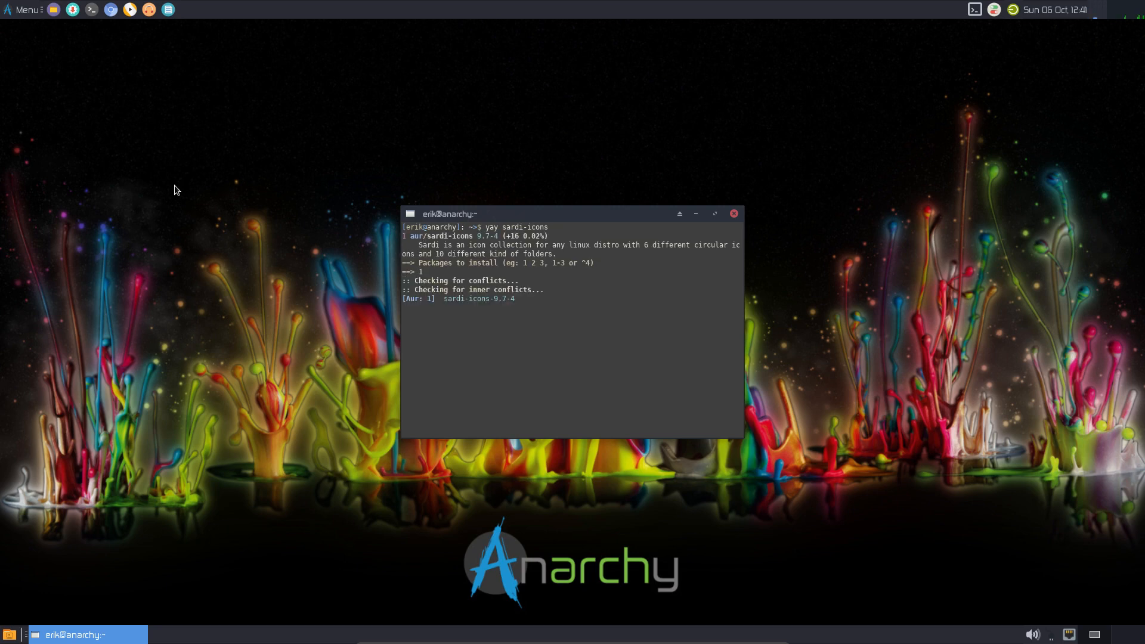
- Skip the build diffs so sardi-icons 9.7-4 builds, and open a second terminal
{"action": "key", "text": "Return"}
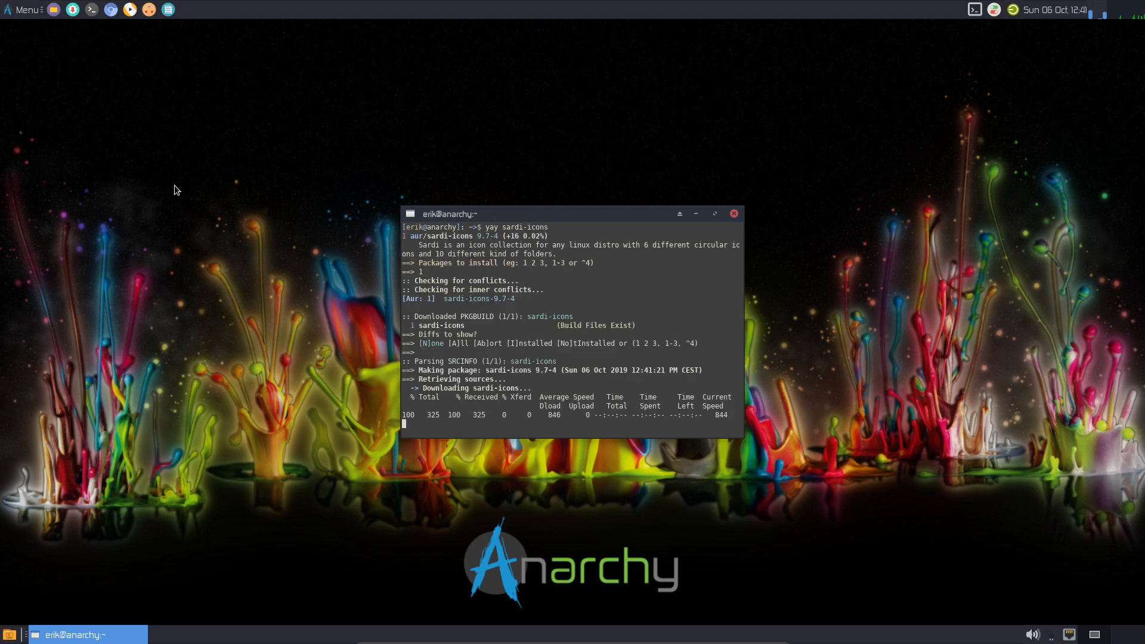
{"action": "left_click", "coordinate": [204, 214]}
{"action": "key", "text": "ctrl+alt+t"}
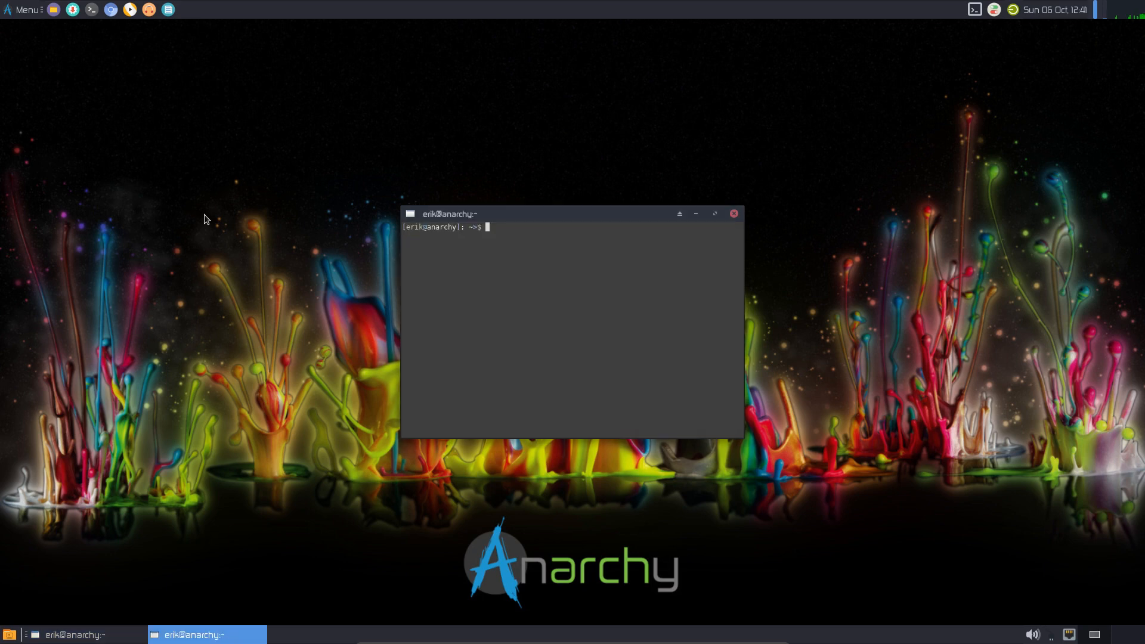
- Search yay for 'sardi' in a maximized terminal and select the 1 aur/sardi-icons line
{"action": "type", "text": "yay stard"}
{"action": "key", "text": "BackSpace"}
{"action": "key", "text": "BackSpace"}
{"action": "key", "text": "BackSpace"}
{"action": "key", "text": "BackSpace"}
{"action": "type", "text": "ardi"}
{"action": "key", "text": "Return"}
{"action": "double_click", "coordinate": [531, 211]}
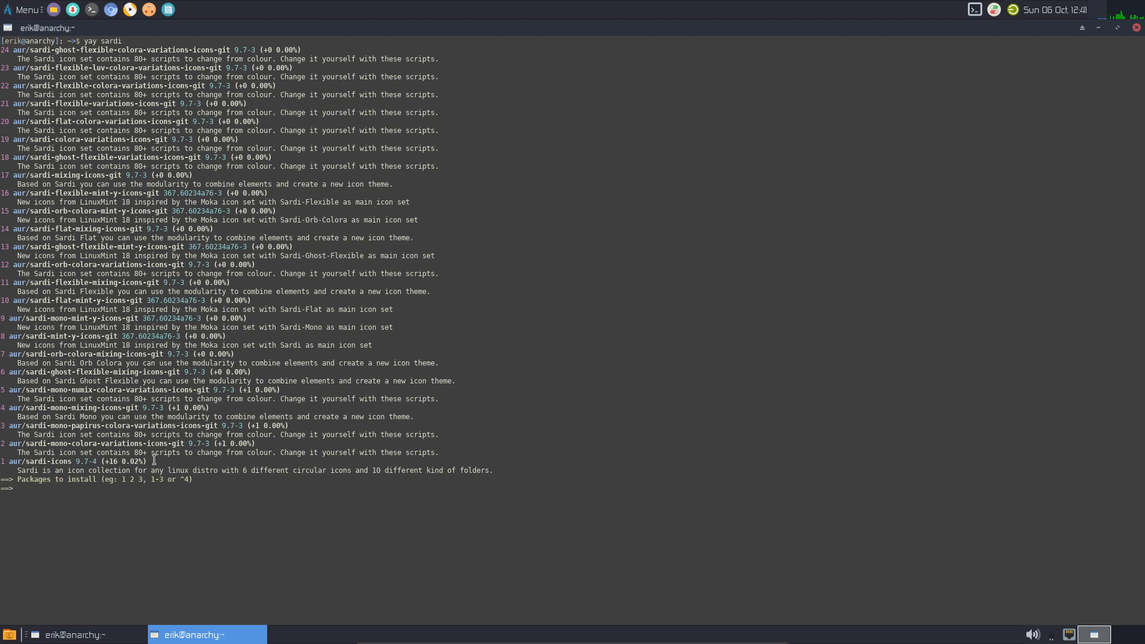
{"action": "left_click_drag", "start_coordinate": [155, 461], "coordinate": [4, 462]}
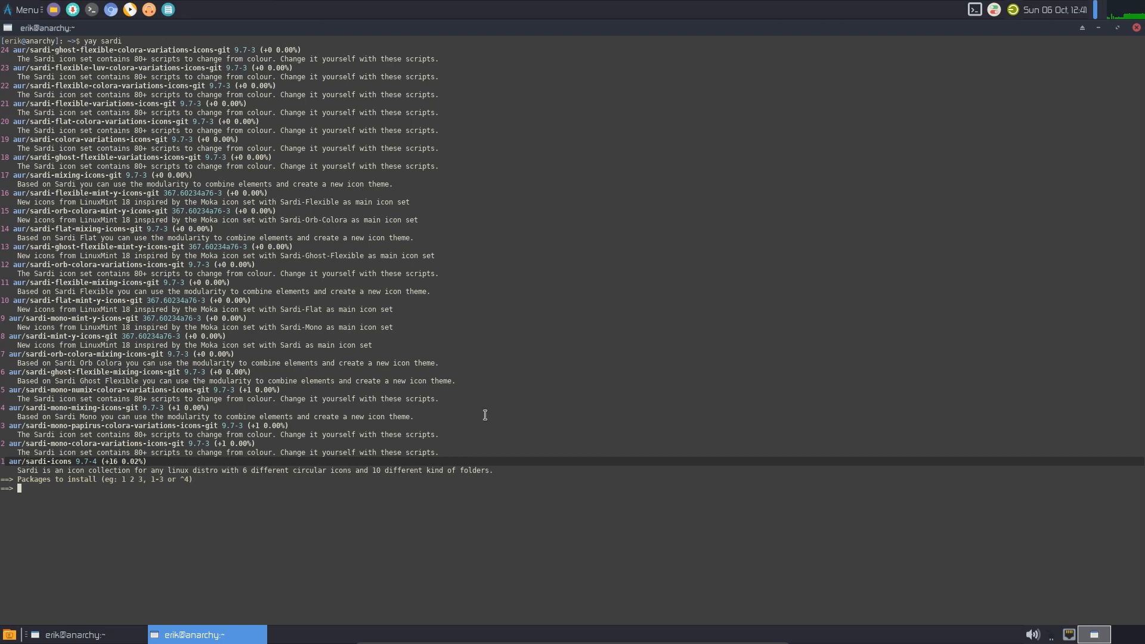
- Close the sardi search terminal and move the sardi-icons build terminal to the upper right
{"action": "left_click", "coordinate": [1135, 28]}
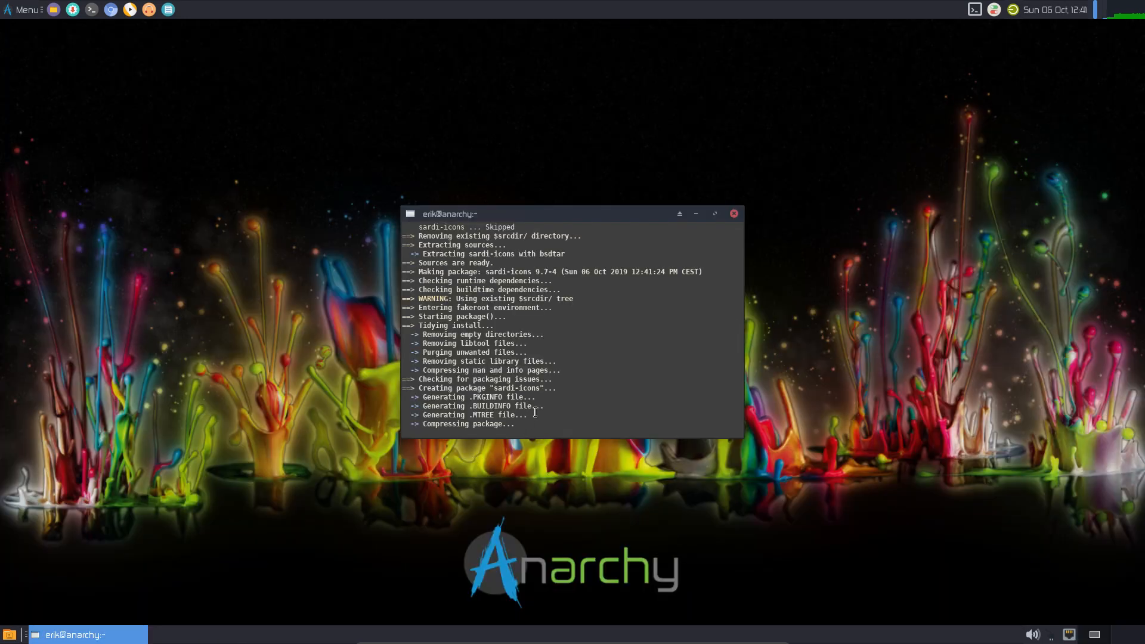
{"action": "left_click_drag", "start_coordinate": [581, 215], "coordinate": [924, 121]}
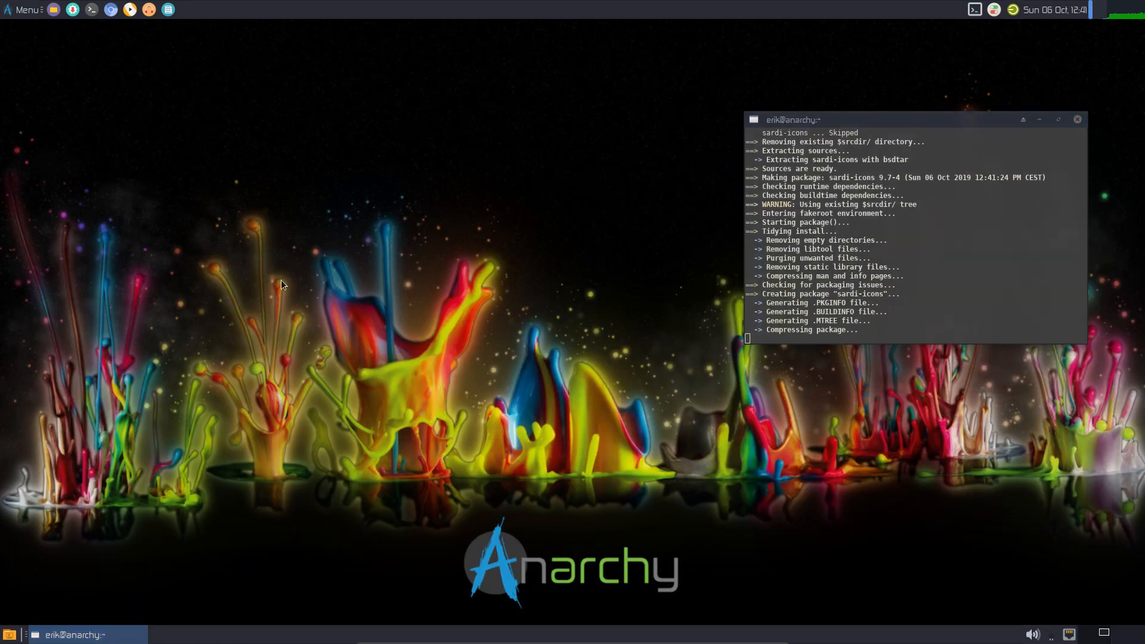
- In a new terminal, run 'yay surfn icons' and choose package 1, surfn-icons-git
{"action": "key", "text": "ctrl+alt+t"}
{"action": "type", "text": "yay "}
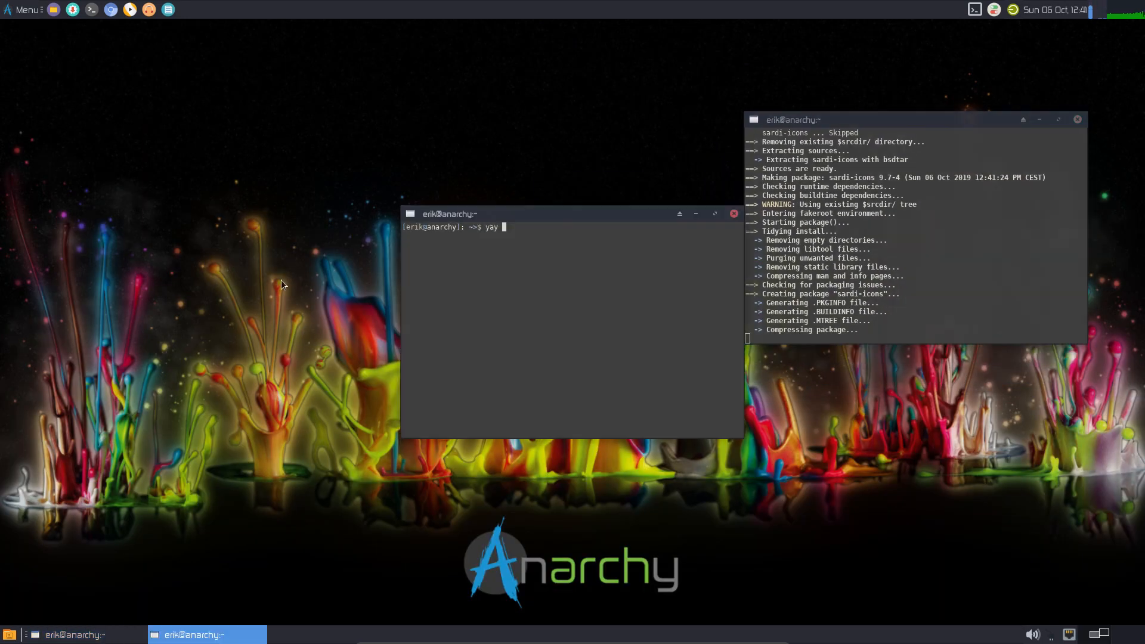
{"action": "type", "text": "surfn icons"}
{"action": "key", "text": "Return"}
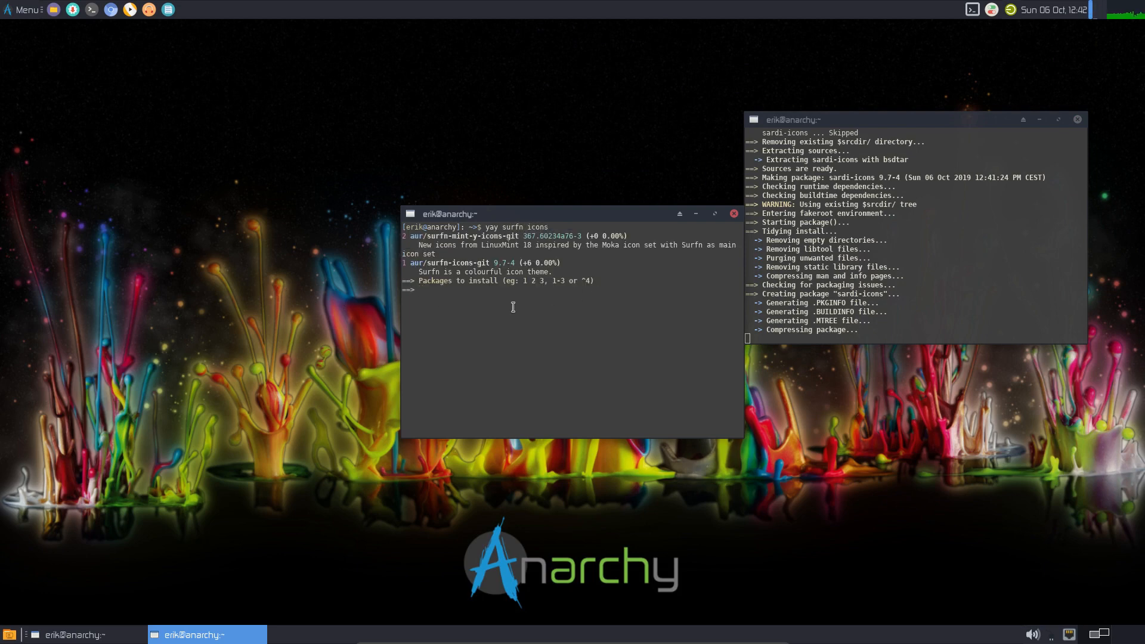
{"action": "type", "text": "1"}
{"action": "key", "text": "Return"}
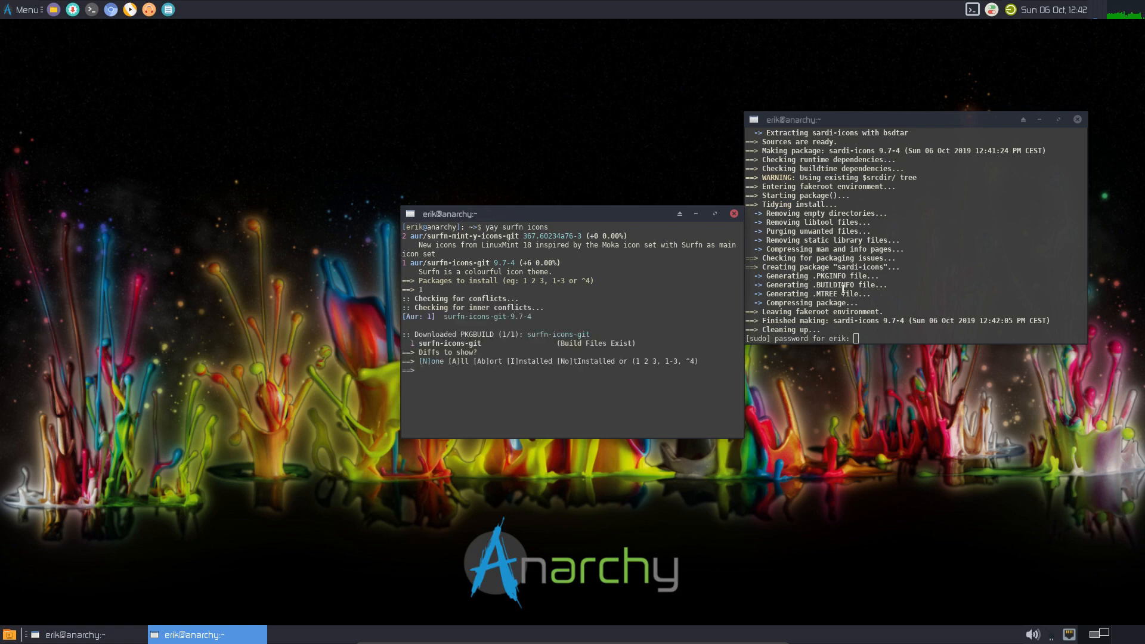
- Submit the sudo password so sardi-icons installs, skip the surfn diffs, and launch Packages
{"action": "left_click", "coordinate": [998, 290]}
{"action": "key", "text": "Return"}
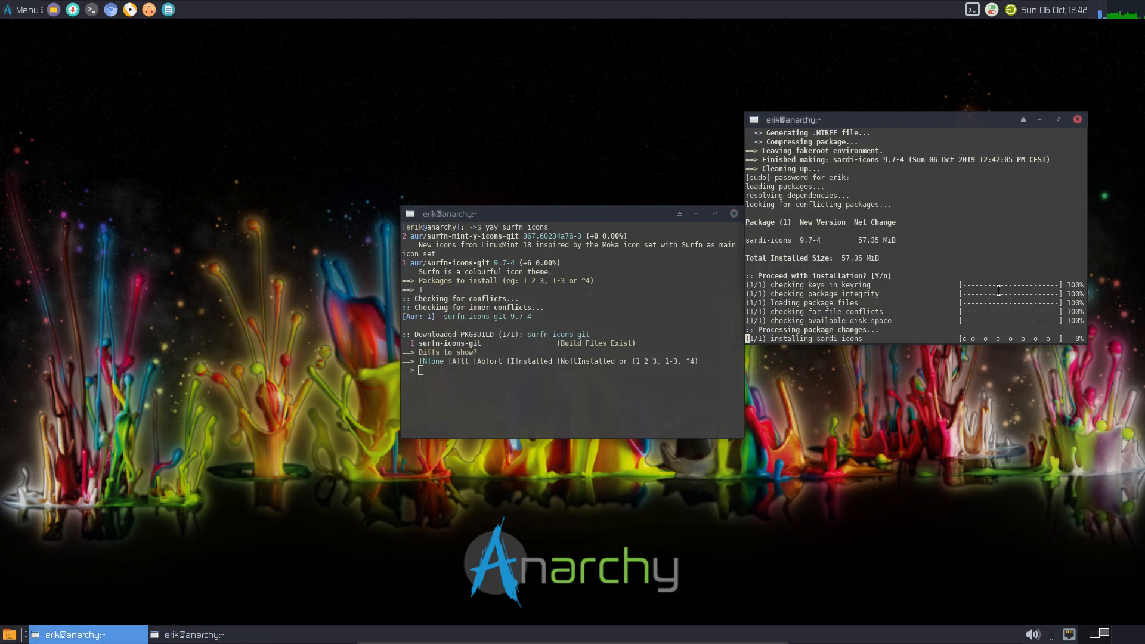
{"action": "left_click", "coordinate": [574, 367]}
{"action": "key", "text": "Return"}
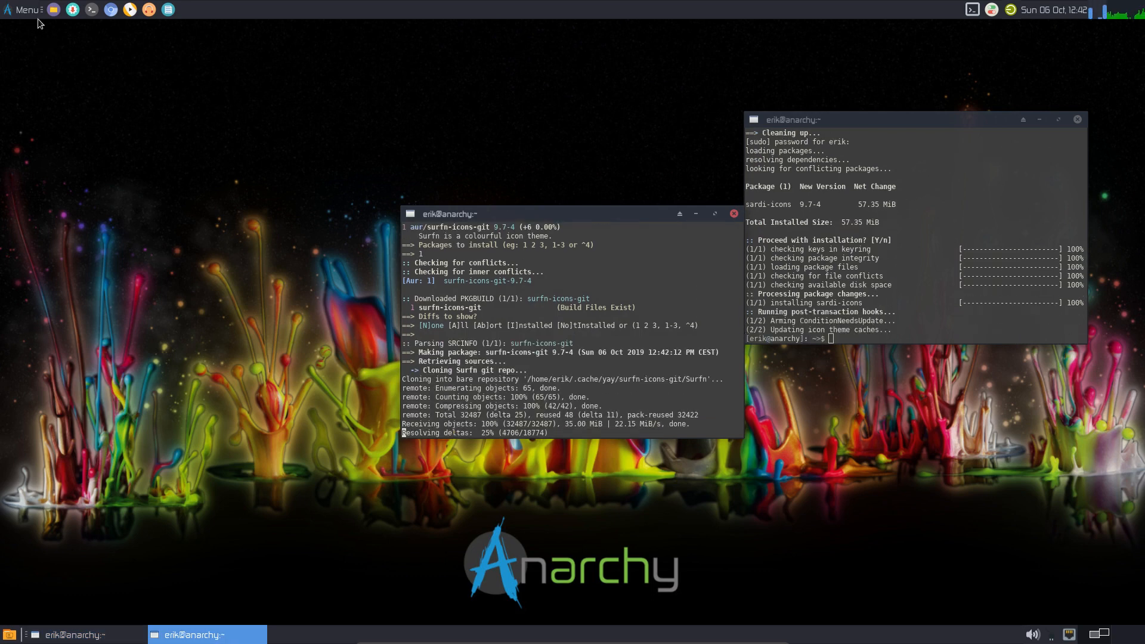
{"action": "left_click", "coordinate": [24, 9]}
{"action": "left_click", "coordinate": [72, 9]}
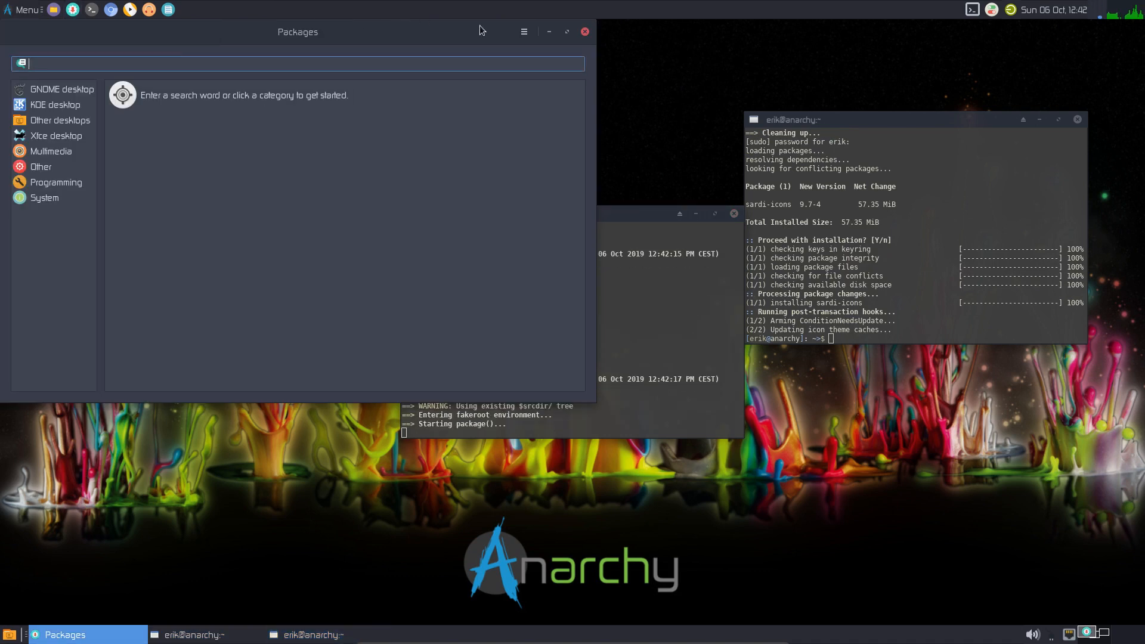
- Close Packages and choose the Sardi Arc icon theme under Appearance > Icons
{"action": "left_click", "coordinate": [585, 32]}
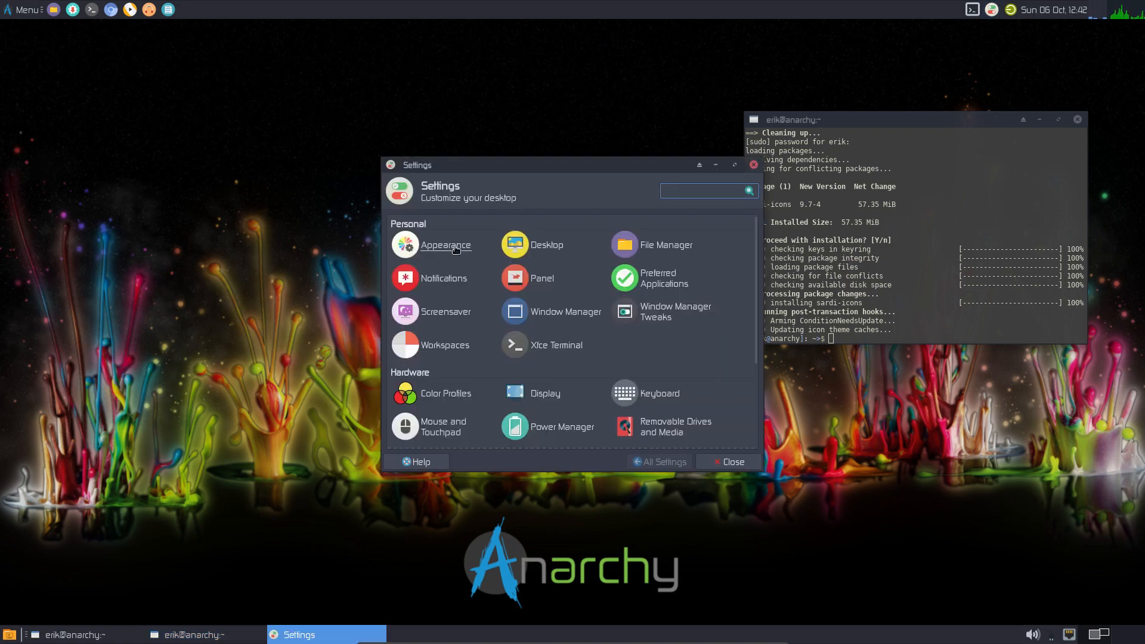
{"action": "left_click", "coordinate": [454, 246]}
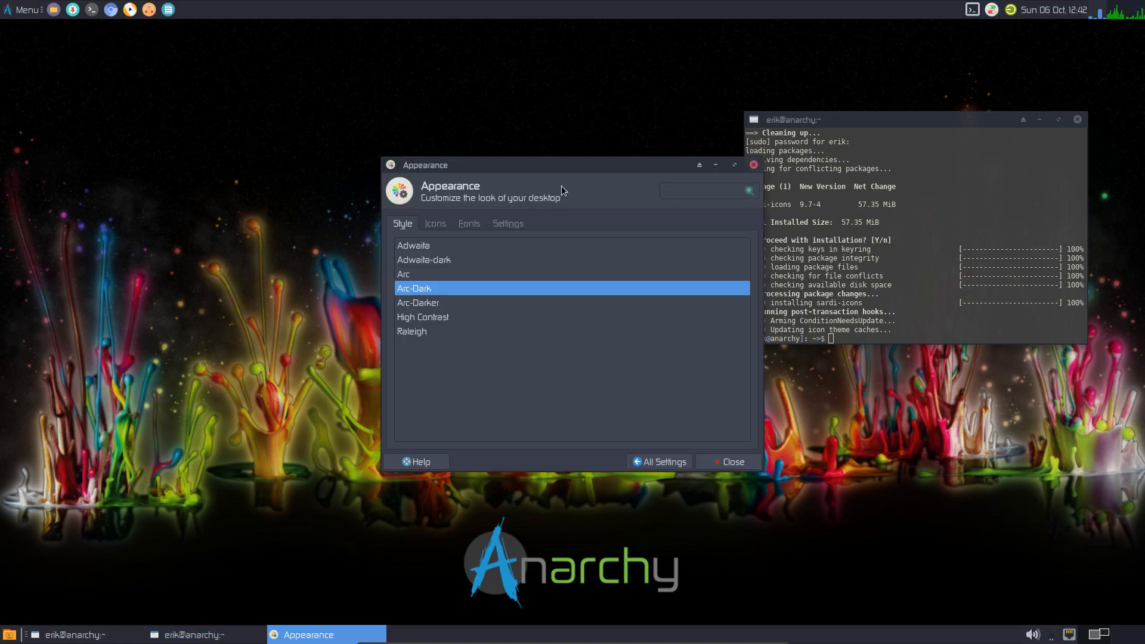
{"action": "left_click", "coordinate": [438, 224]}
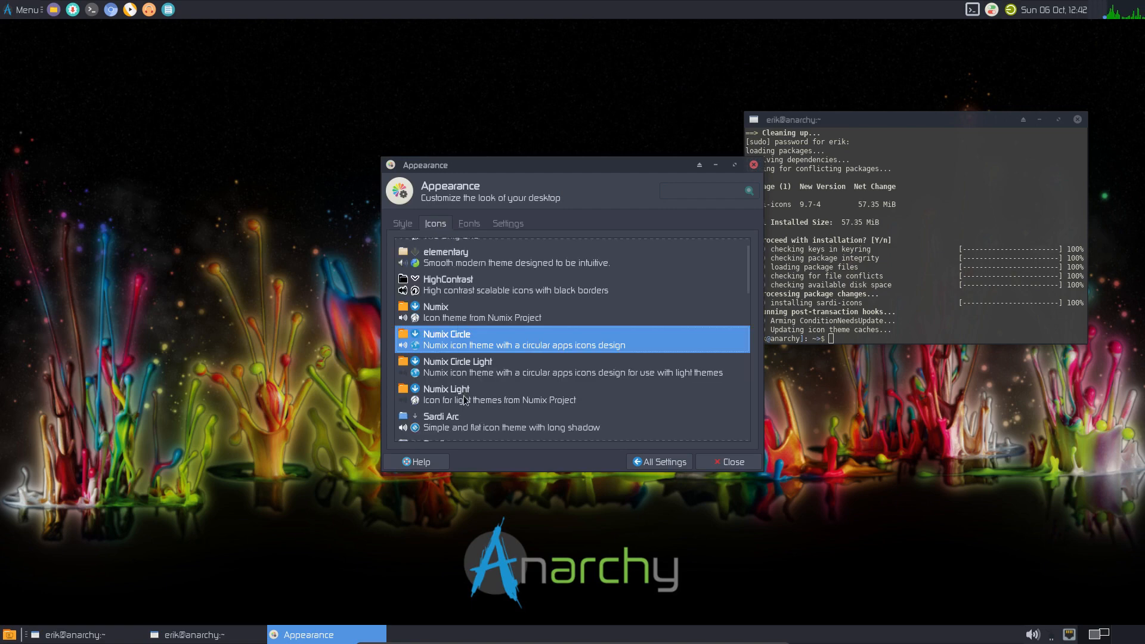
{"action": "scroll", "coordinate": [465, 397], "scroll_direction": "down", "scroll_amount": 3}
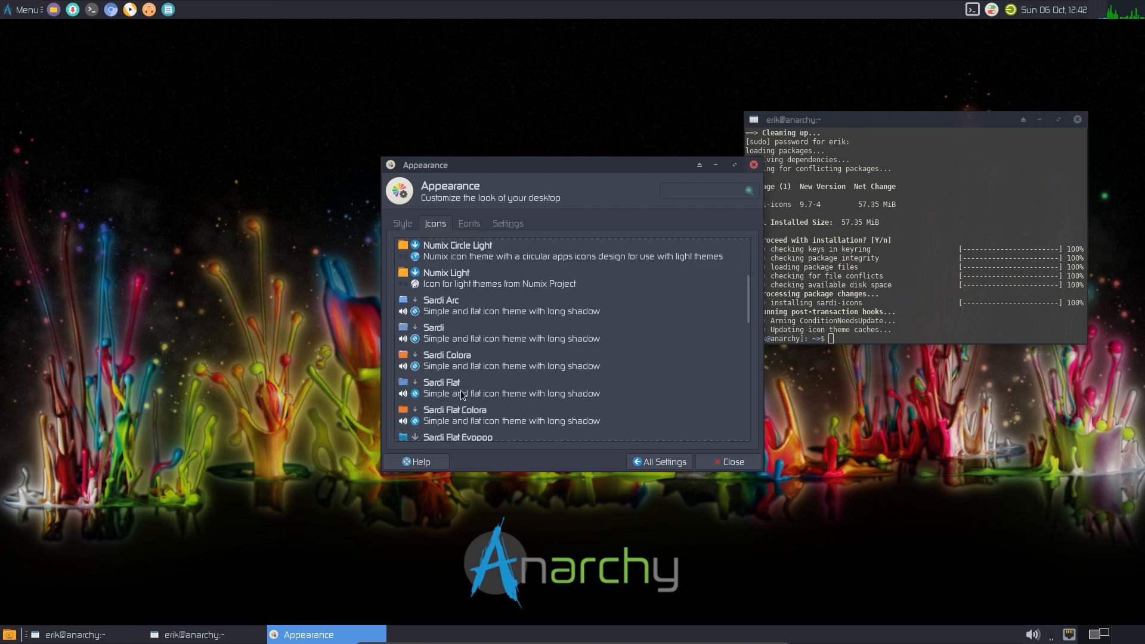
- Close Appearance and the finished sardi terminal, and move the surfn build terminal top-right
{"action": "left_click", "coordinate": [753, 164]}
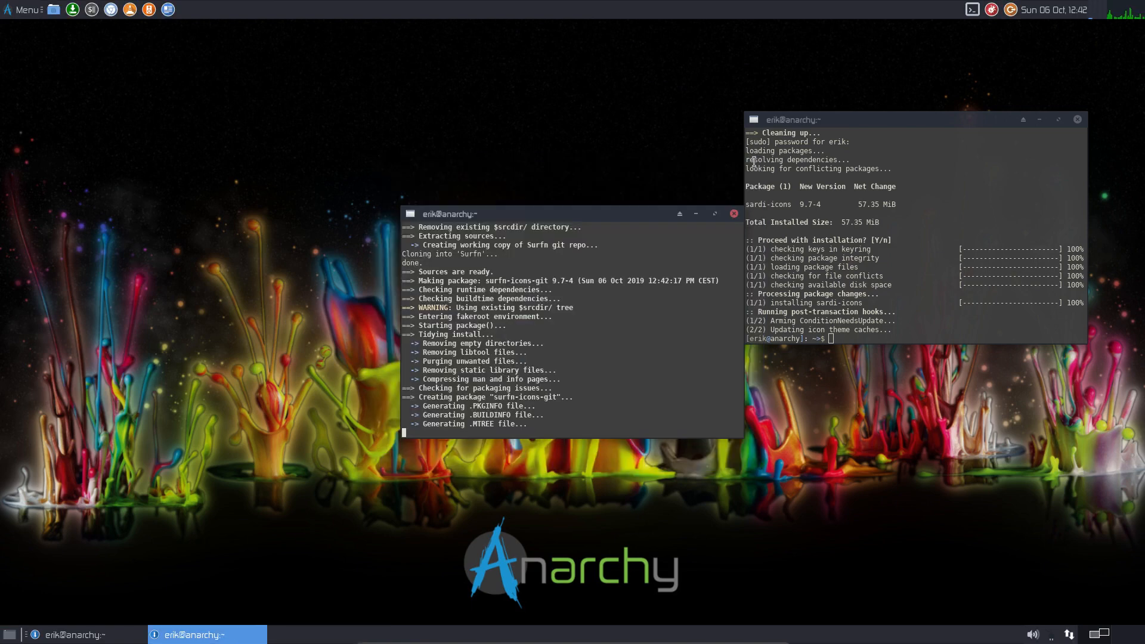
{"action": "left_click", "coordinate": [1077, 121]}
{"action": "left_click_drag", "start_coordinate": [605, 213], "coordinate": [1005, 58]}
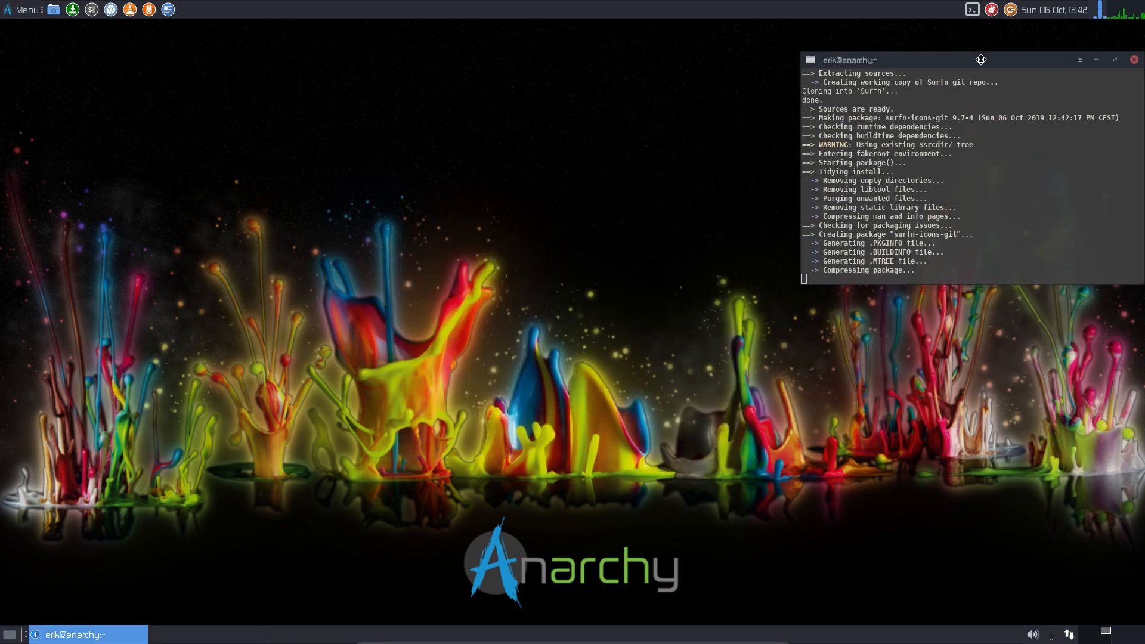
- Browse the Whisker menu's All, System and Accessories categories
{"action": "left_click", "coordinate": [9, 11]}
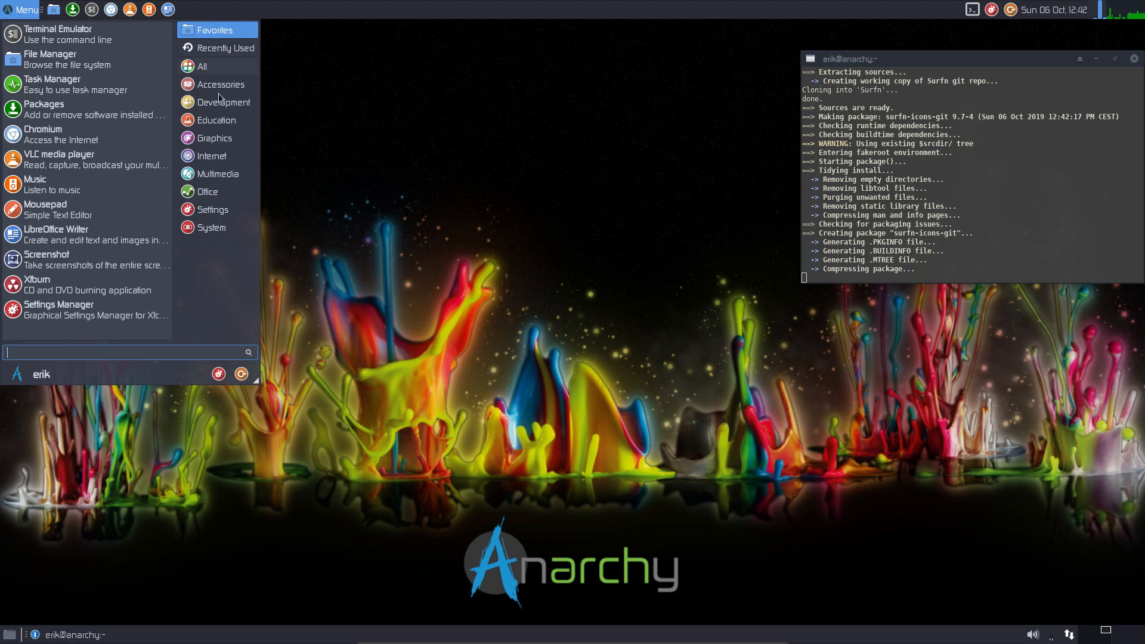
{"action": "left_click", "coordinate": [222, 67]}
{"action": "left_click", "coordinate": [211, 227]}
{"action": "left_click", "coordinate": [221, 84]}
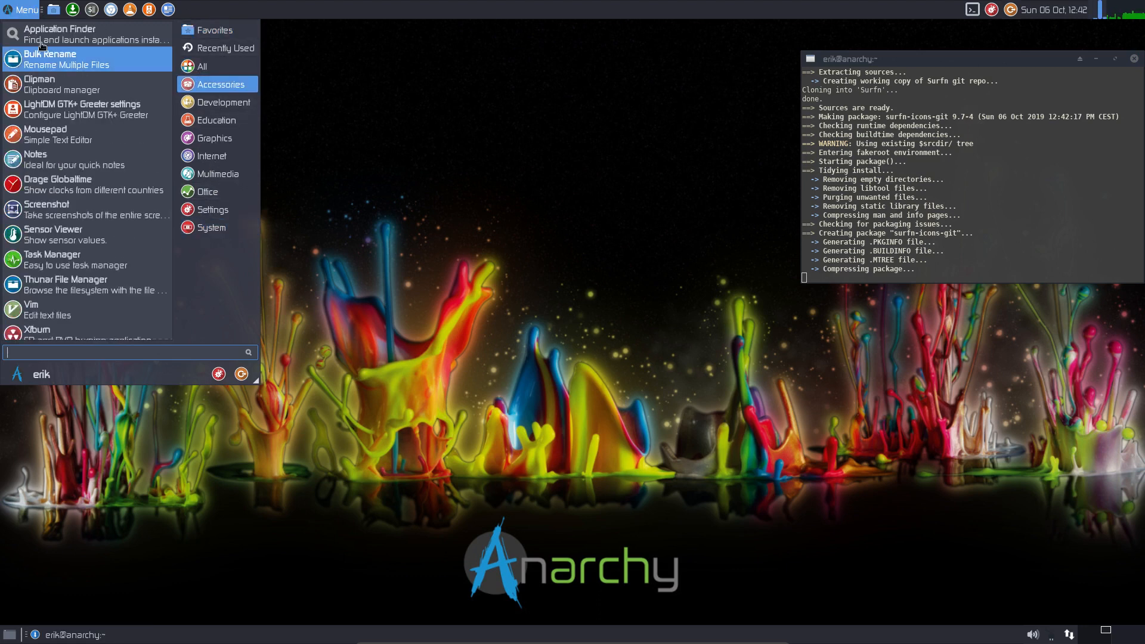
{"action": "left_click", "coordinate": [7, 11]}
- Set the Whisker Menu item icon size to Smaller and check the menu
{"action": "right_click", "coordinate": [8, 10]}
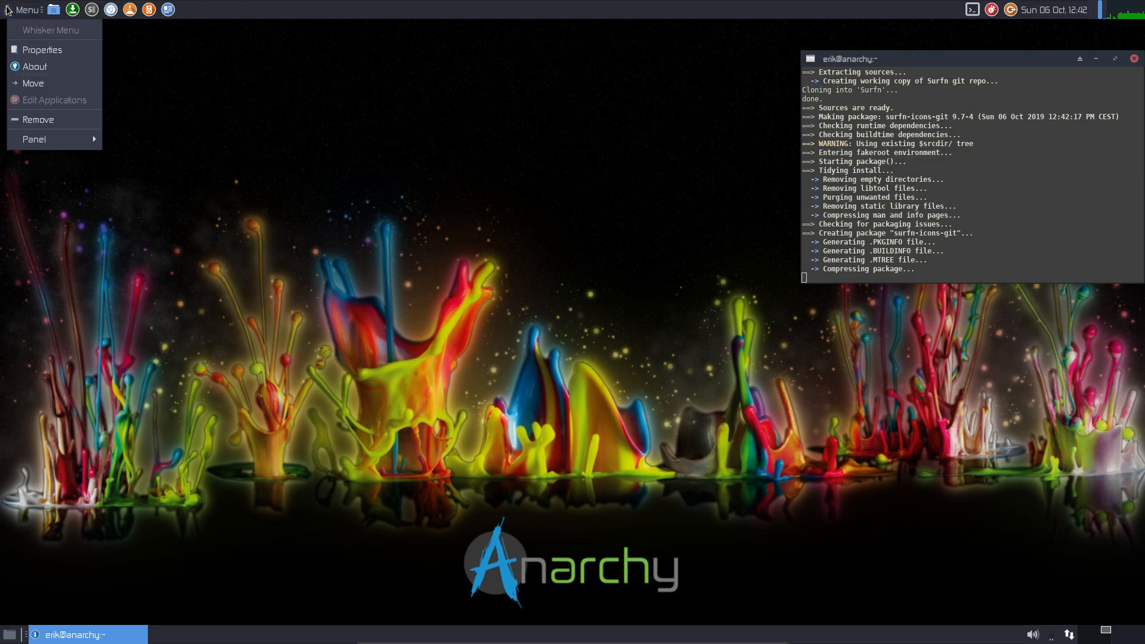
{"action": "left_click", "coordinate": [41, 55]}
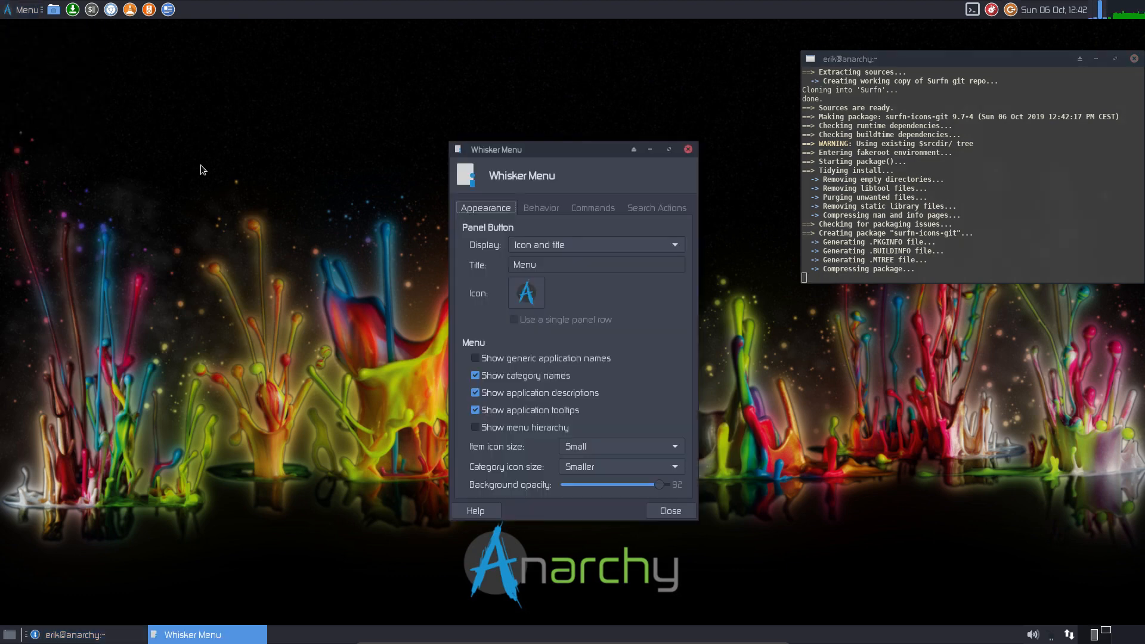
{"action": "left_click", "coordinate": [601, 446]}
{"action": "left_click", "coordinate": [600, 433]}
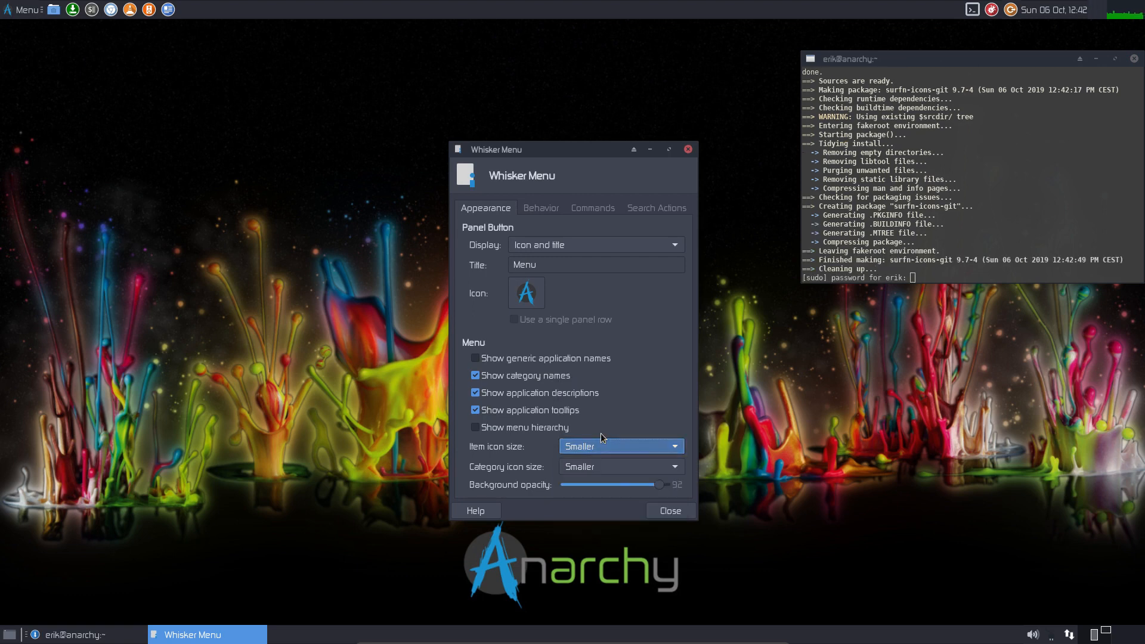
{"action": "left_click", "coordinate": [687, 150]}
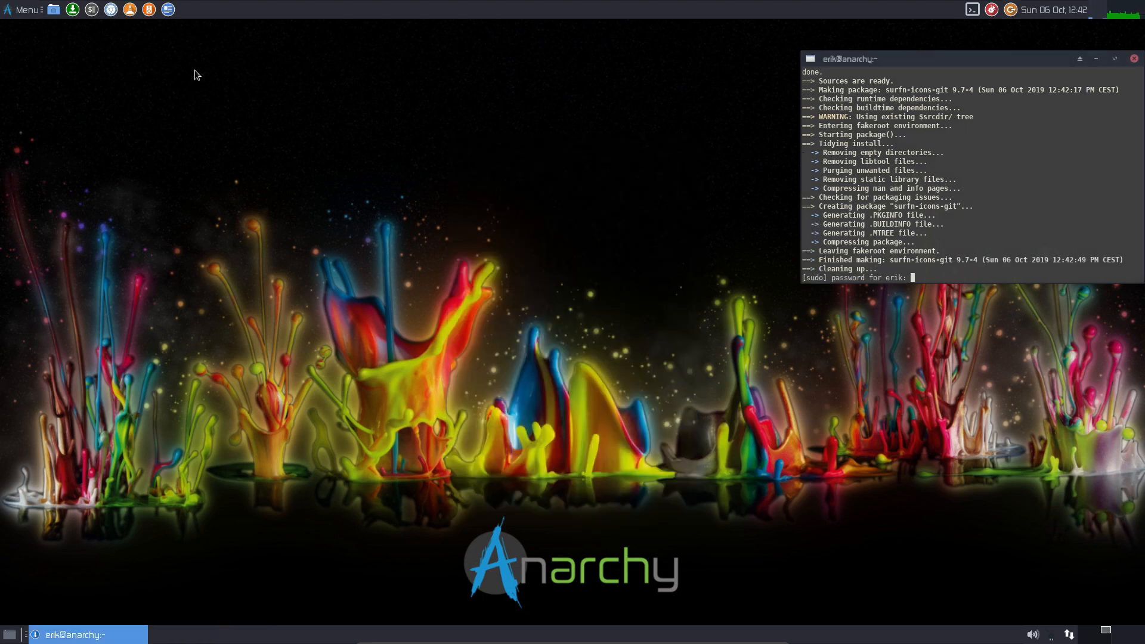
{"action": "left_click", "coordinate": [10, 17]}
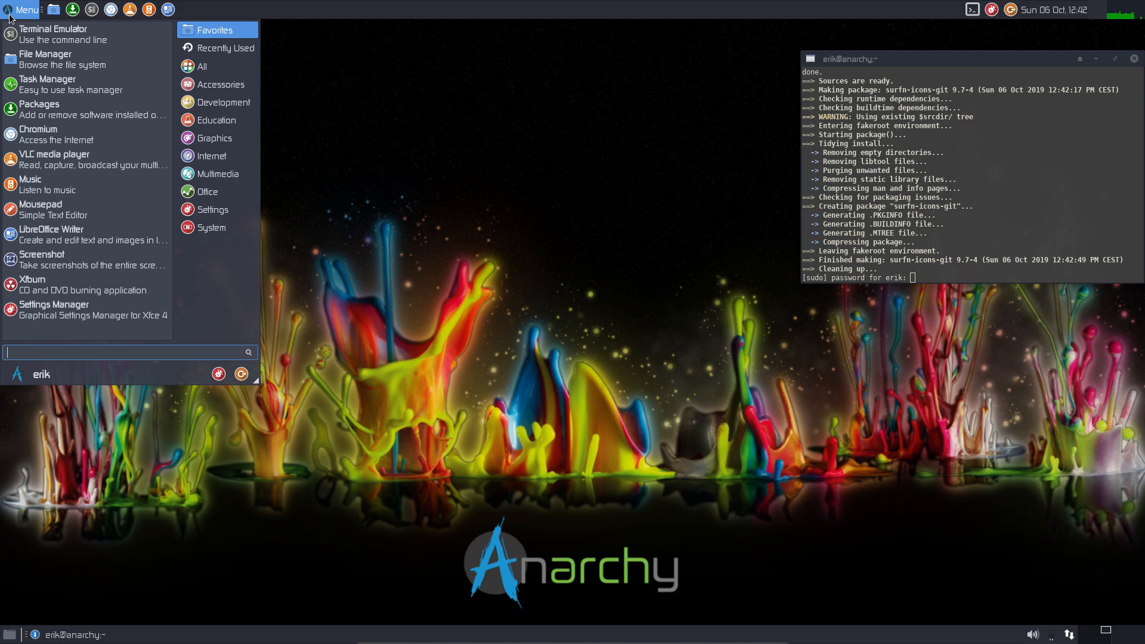
{"action": "left_click", "coordinate": [11, 17]}
- Set both item and category icon sizes to Small in Whisker Menu properties
{"action": "right_click", "coordinate": [10, 17]}
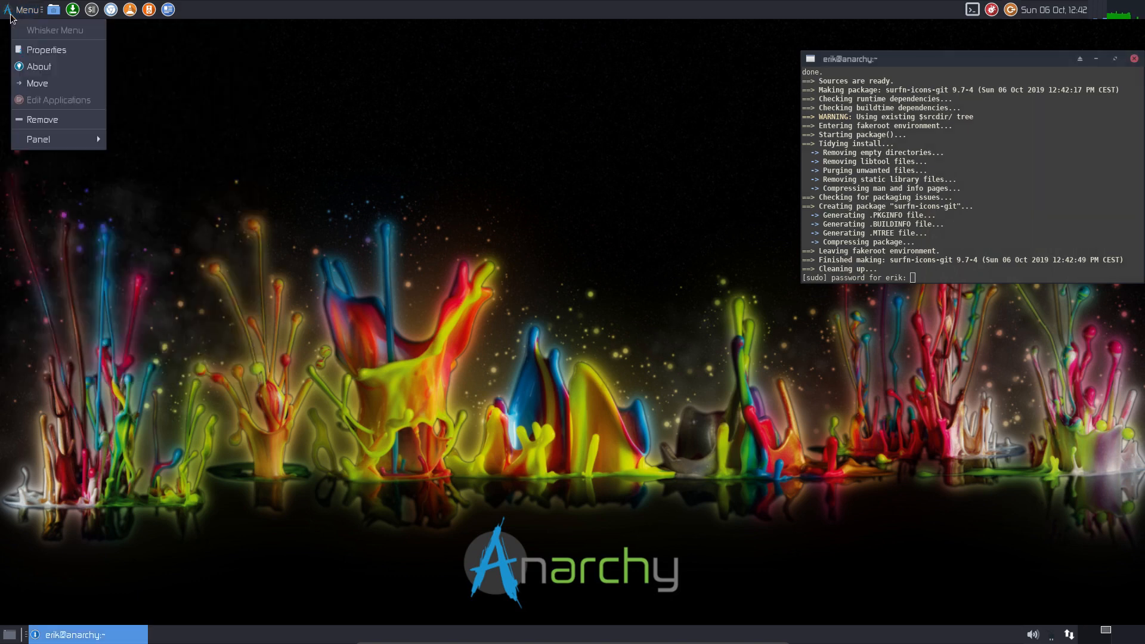
{"action": "left_click", "coordinate": [27, 46]}
{"action": "left_click", "coordinate": [605, 467]}
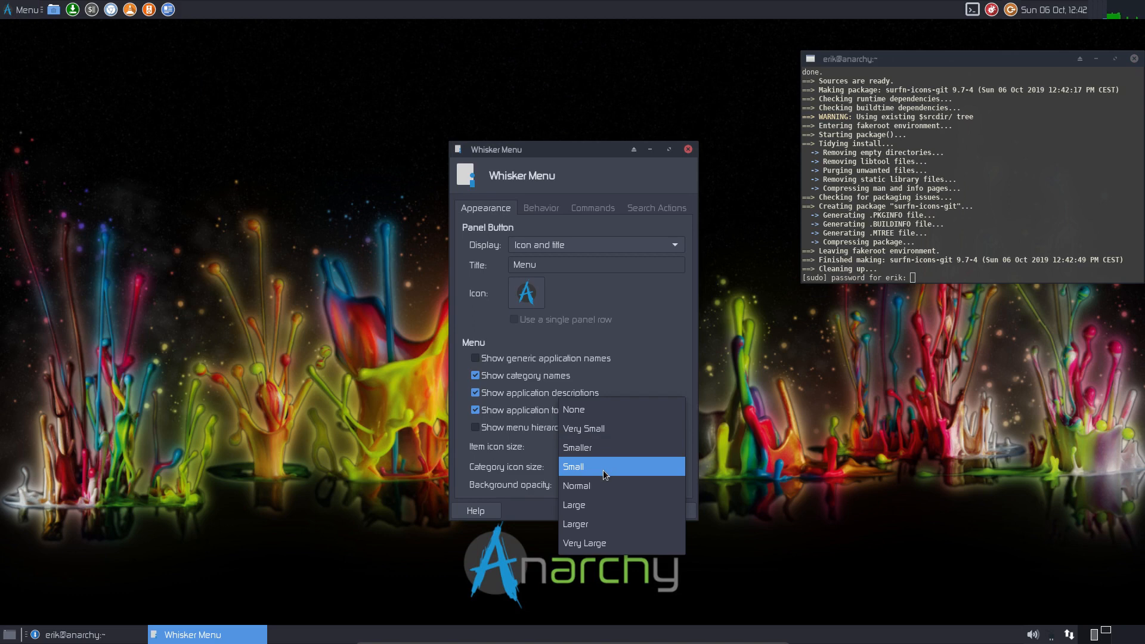
{"action": "left_click", "coordinate": [603, 450]}
{"action": "left_click", "coordinate": [600, 467]}
{"action": "left_click", "coordinate": [593, 485]}
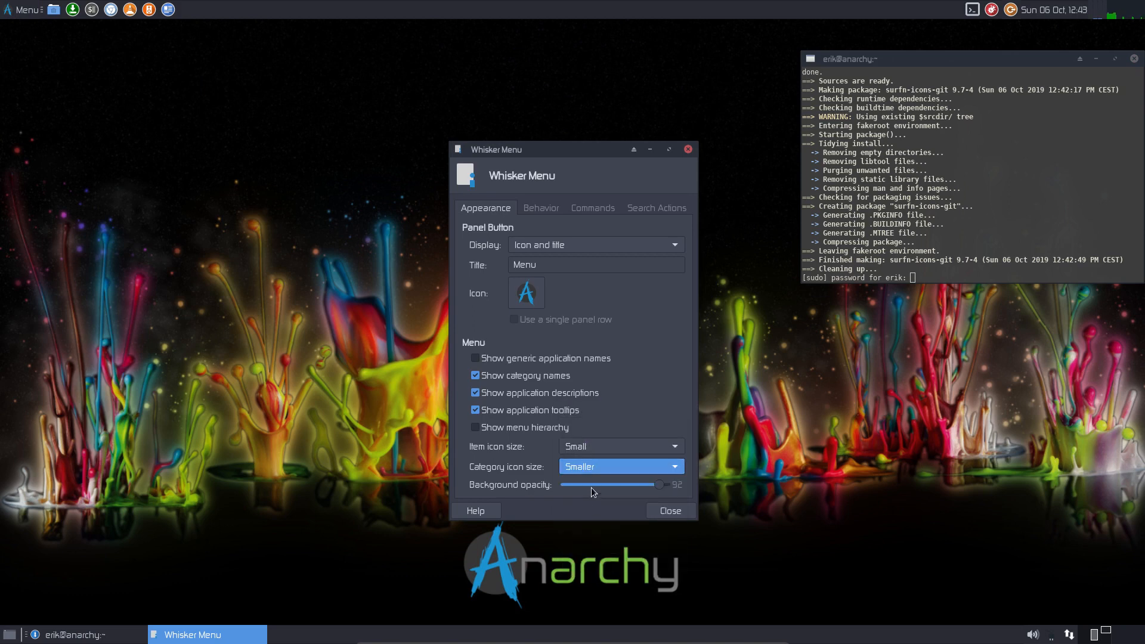
{"action": "left_click", "coordinate": [6, 7]}
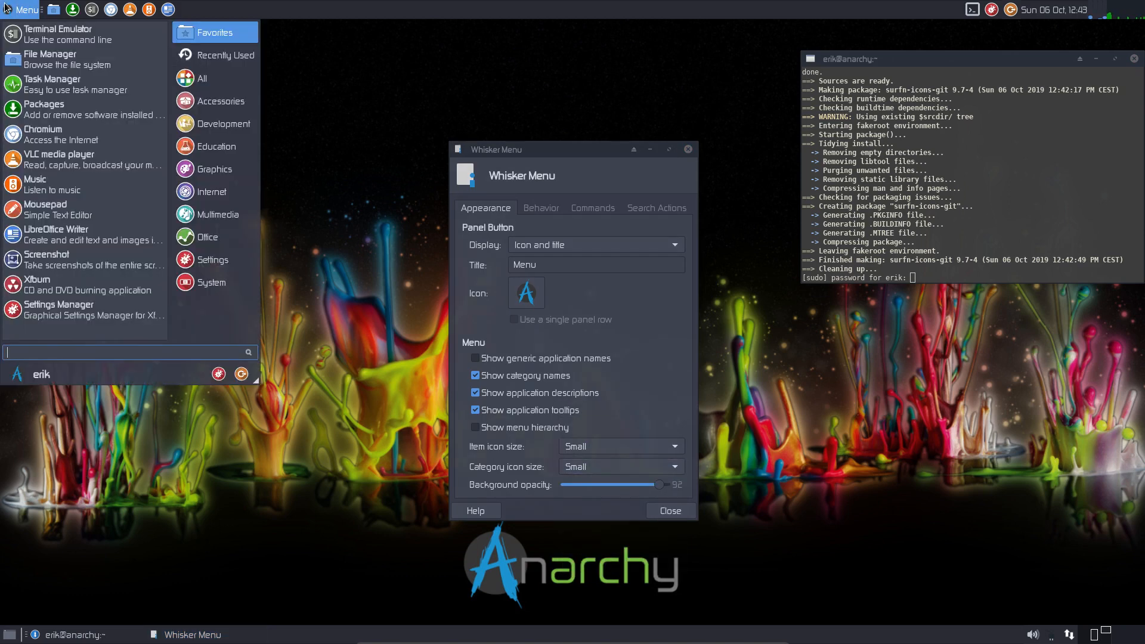
- Submit the sudo password to install surfn-icons-git and close the Whisker Menu properties
{"action": "left_click", "coordinate": [846, 239]}
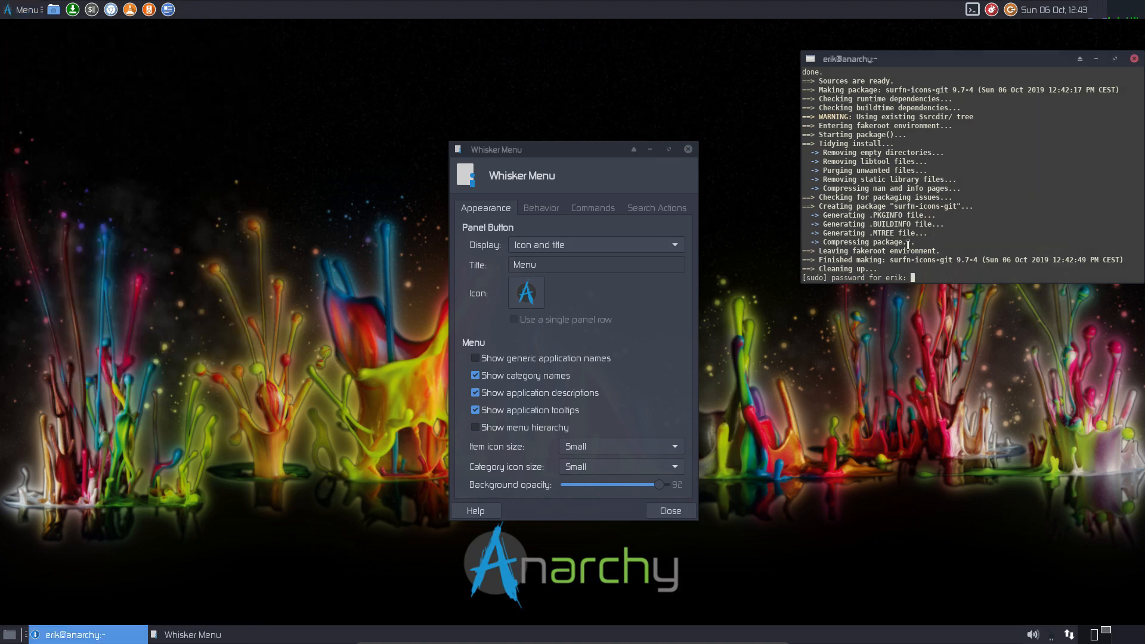
{"action": "key", "text": "Return"}
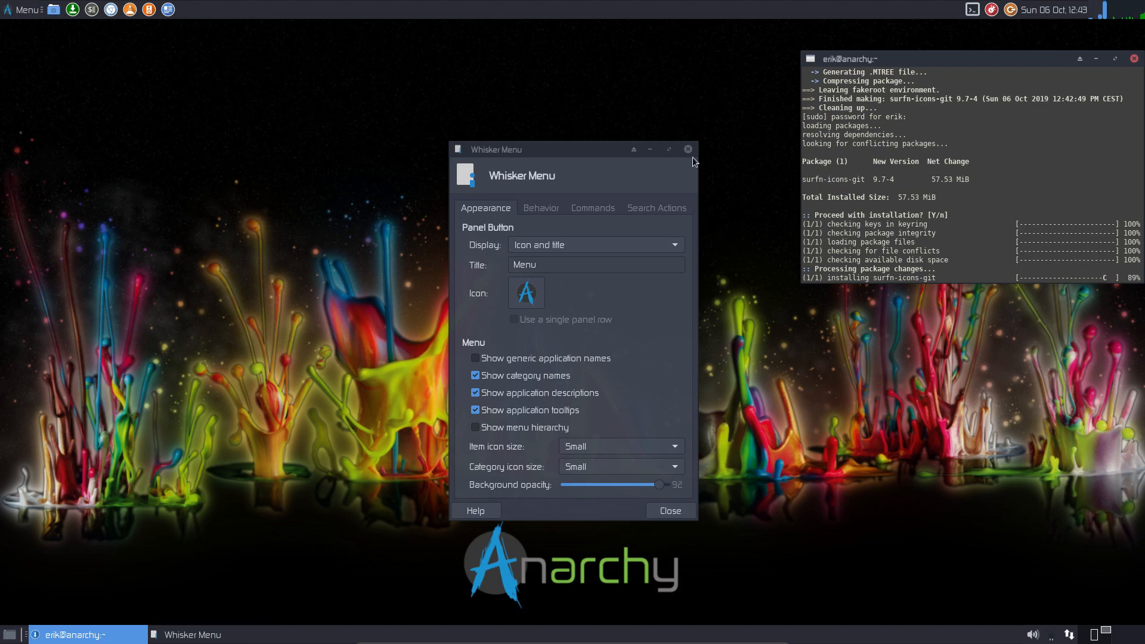
{"action": "left_click", "coordinate": [688, 151]}
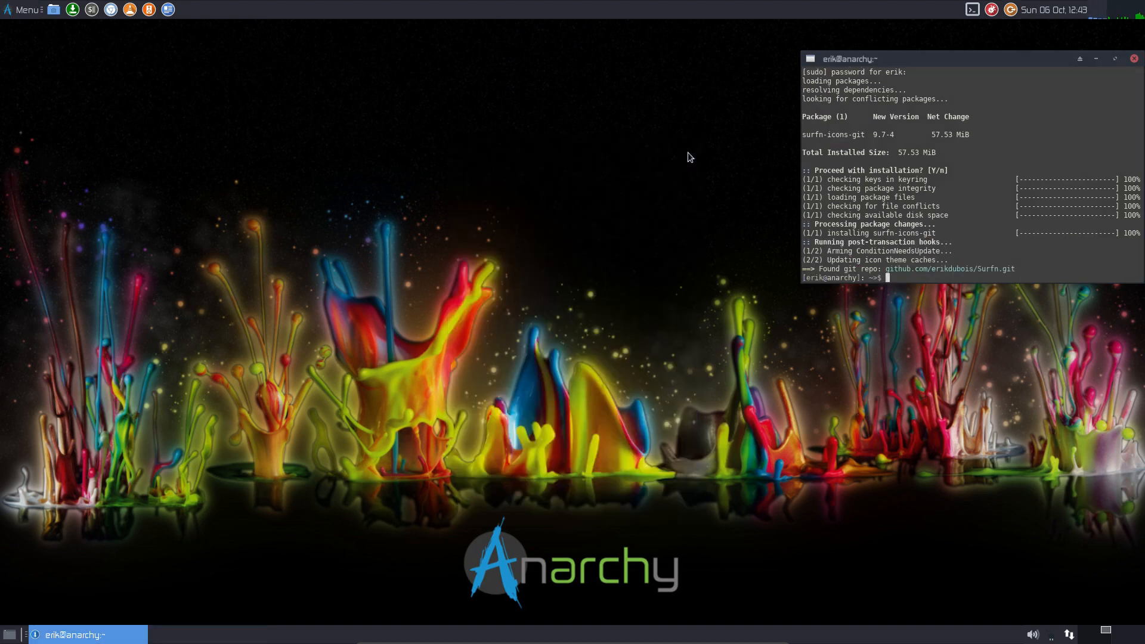
{"action": "left_click", "coordinate": [11, 10]}
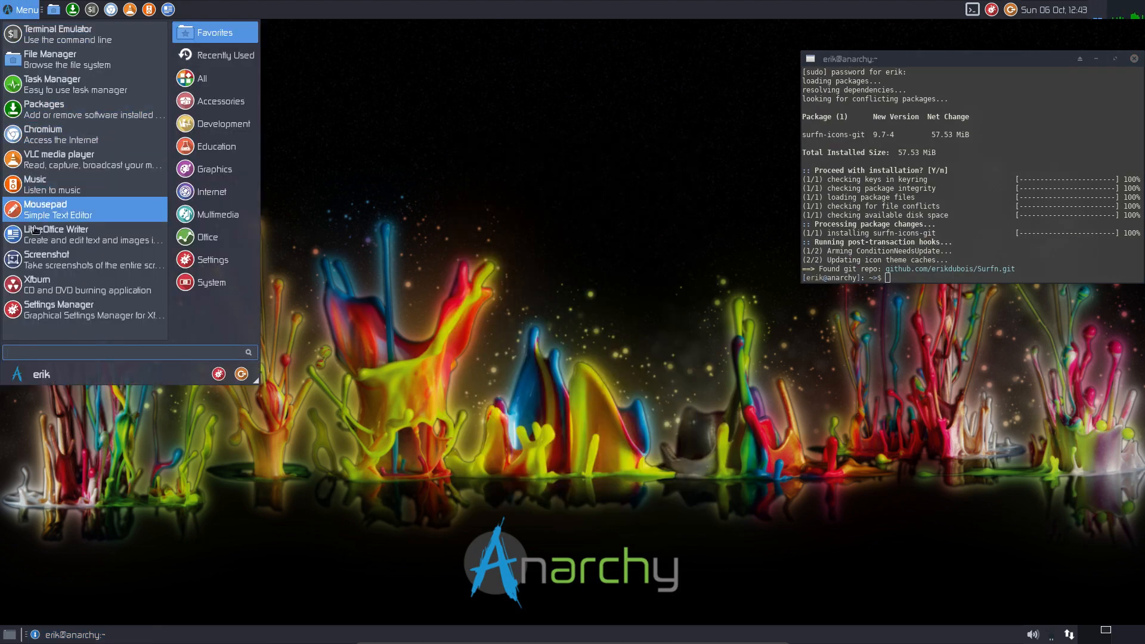
{"action": "left_click", "coordinate": [201, 80]}
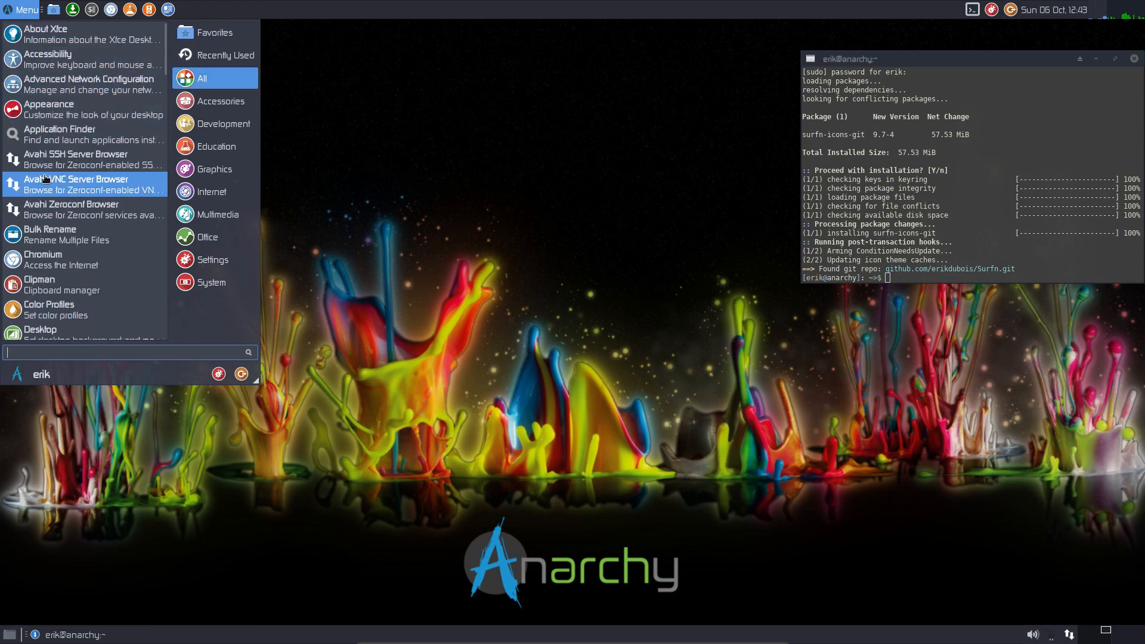
{"action": "scroll", "coordinate": [45, 178], "scroll_direction": "down", "scroll_amount": 10}
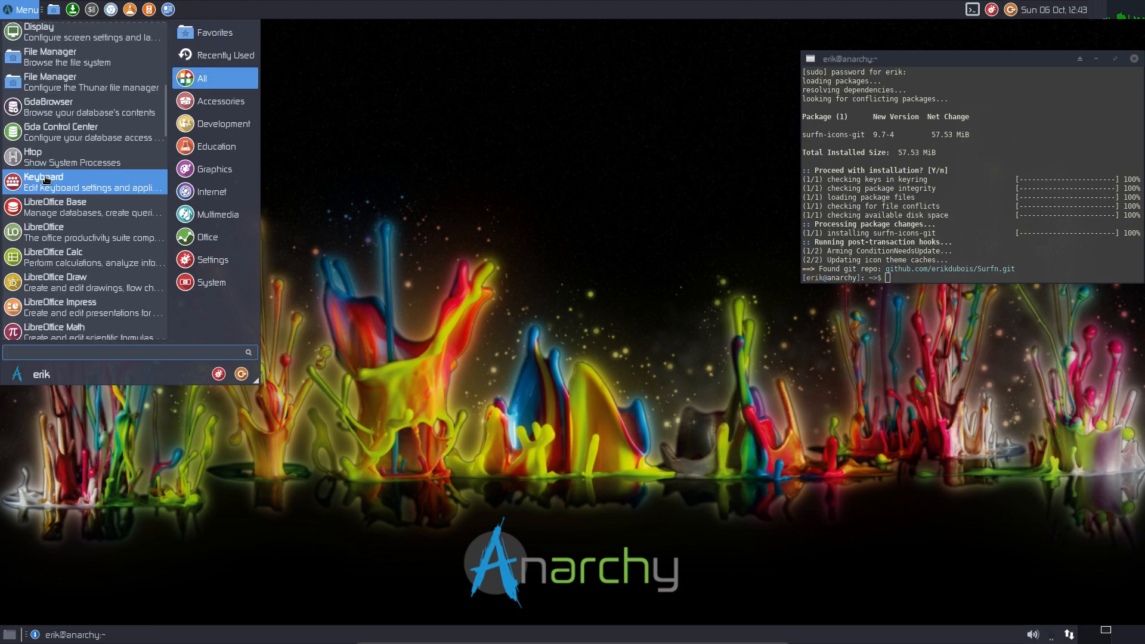
{"action": "scroll", "coordinate": [46, 178], "scroll_direction": "down", "scroll_amount": 10}
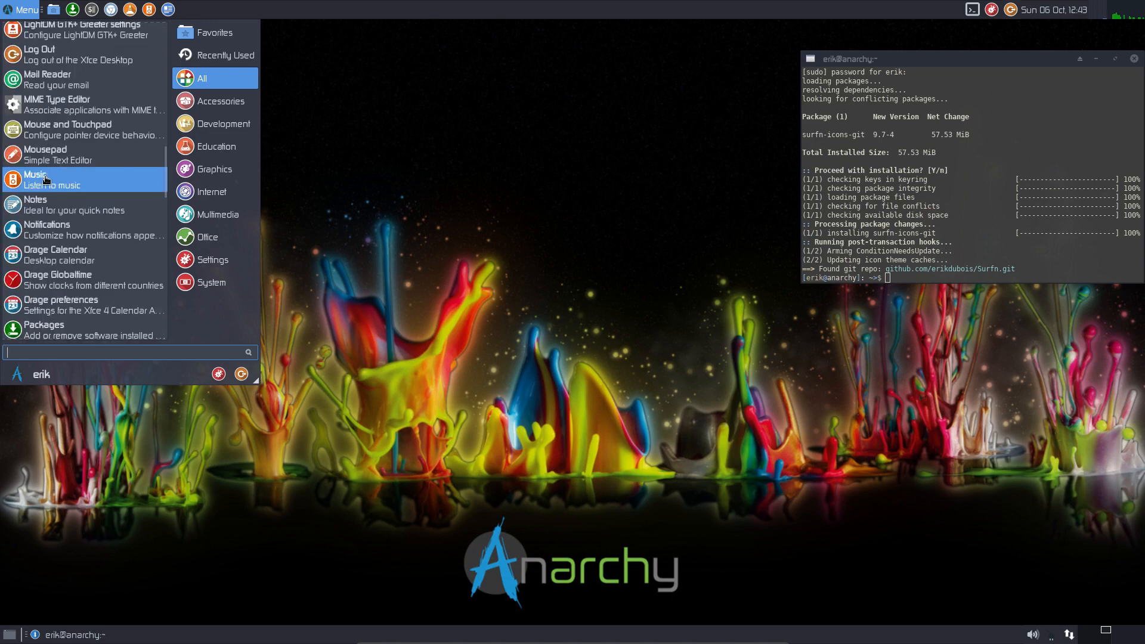
{"action": "scroll", "coordinate": [46, 179], "scroll_direction": "down", "scroll_amount": 10}
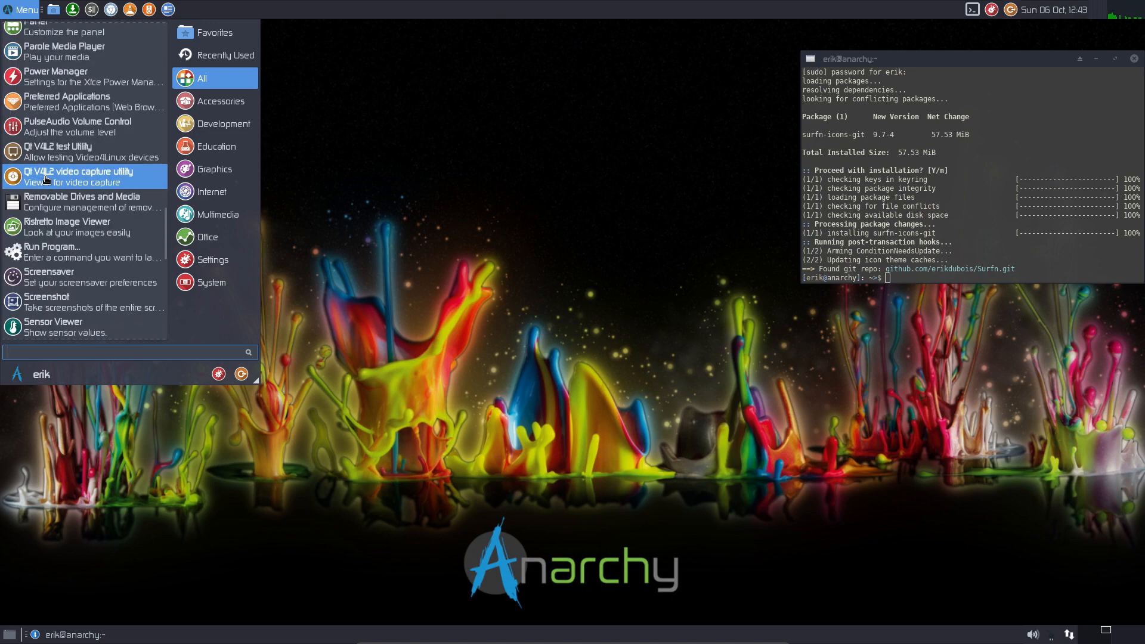
{"action": "scroll", "coordinate": [46, 179], "scroll_direction": "down", "scroll_amount": 10}
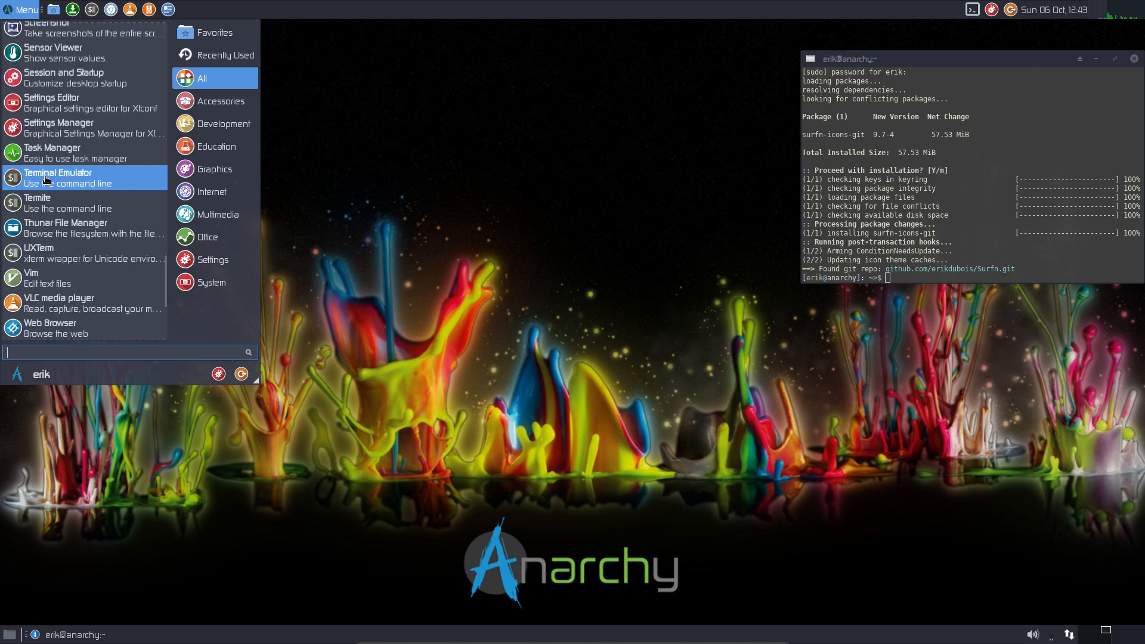
{"action": "scroll", "coordinate": [46, 180], "scroll_direction": "down", "scroll_amount": 3}
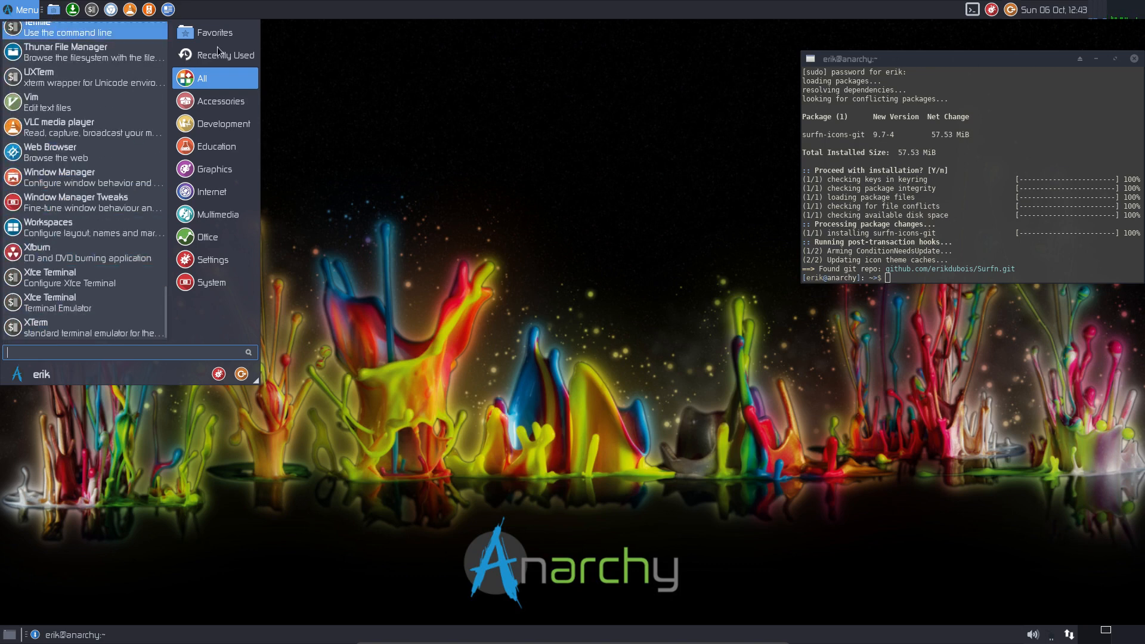
{"action": "left_click", "coordinate": [992, 11]}
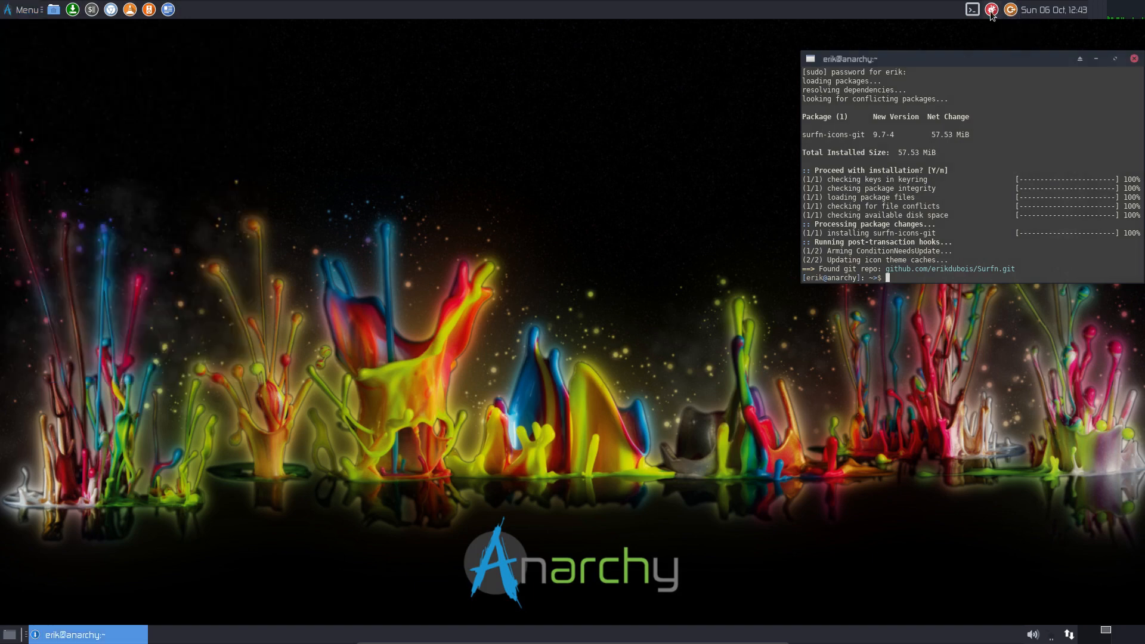
- In Settings Manager > Appearance > Icons, select the Surfn Arc icon theme
{"action": "left_click", "coordinate": [991, 11]}
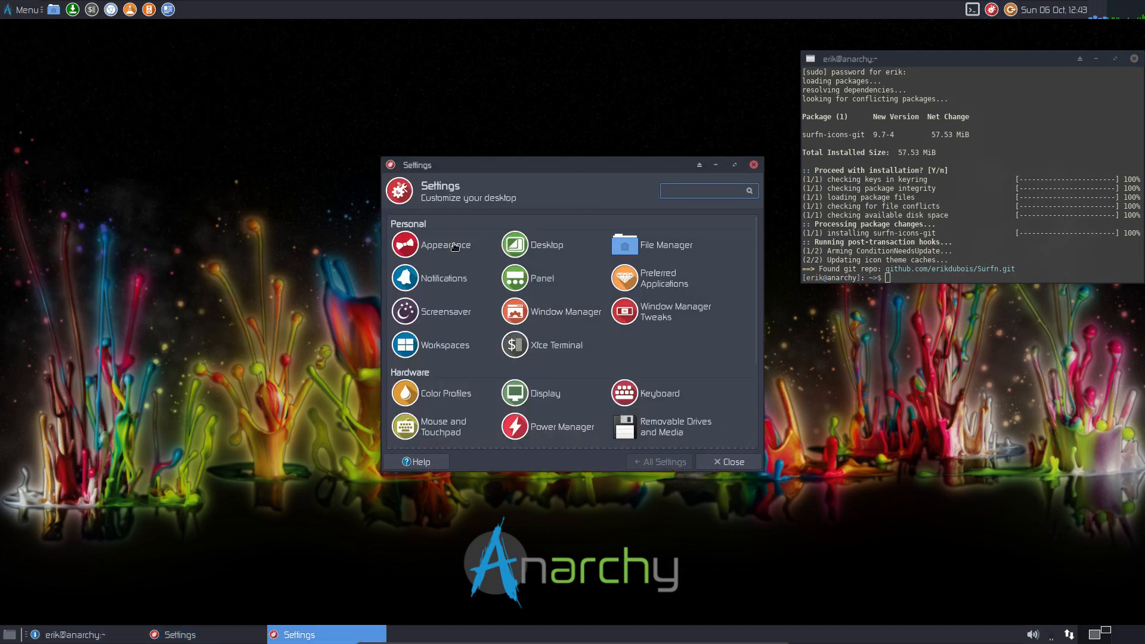
{"action": "double_click", "coordinate": [571, 163]}
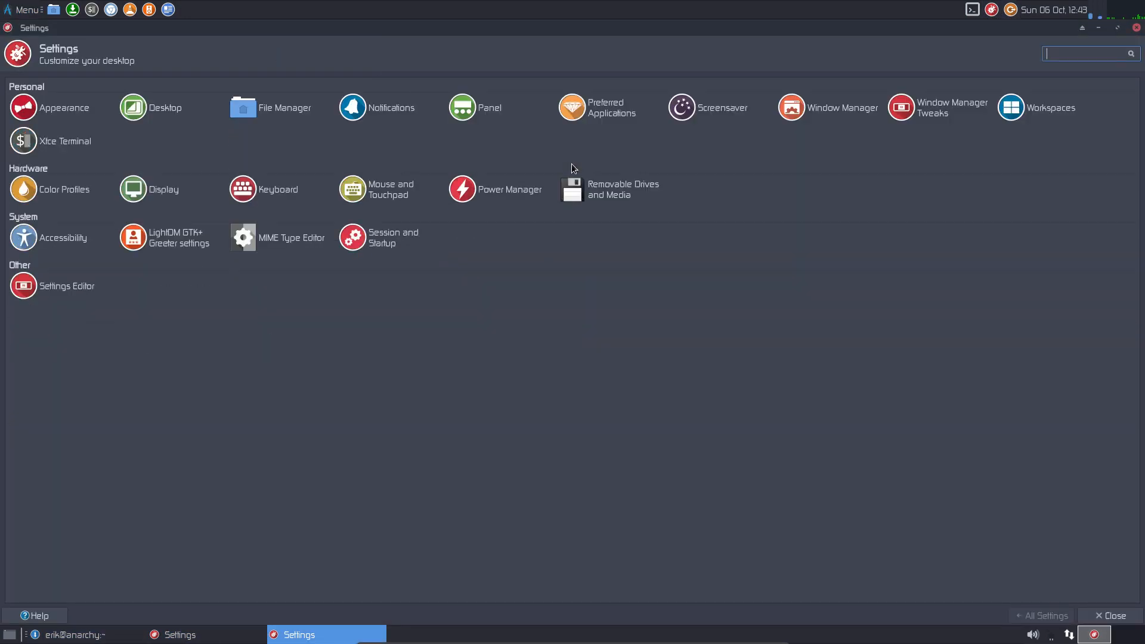
{"action": "left_click", "coordinate": [58, 111]}
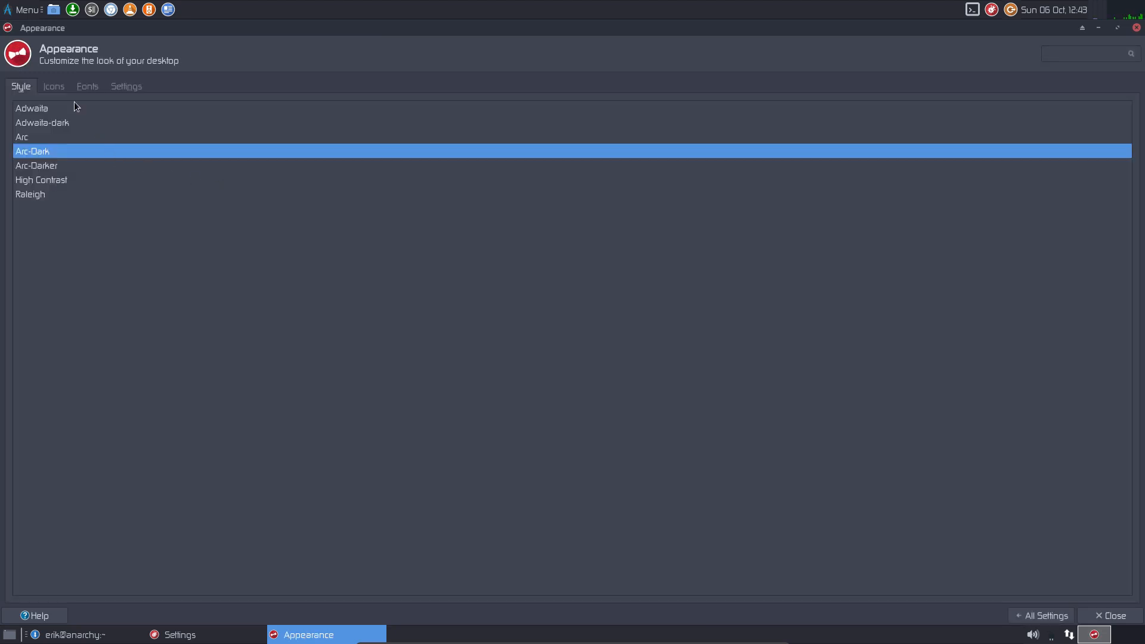
{"action": "left_click", "coordinate": [54, 87]}
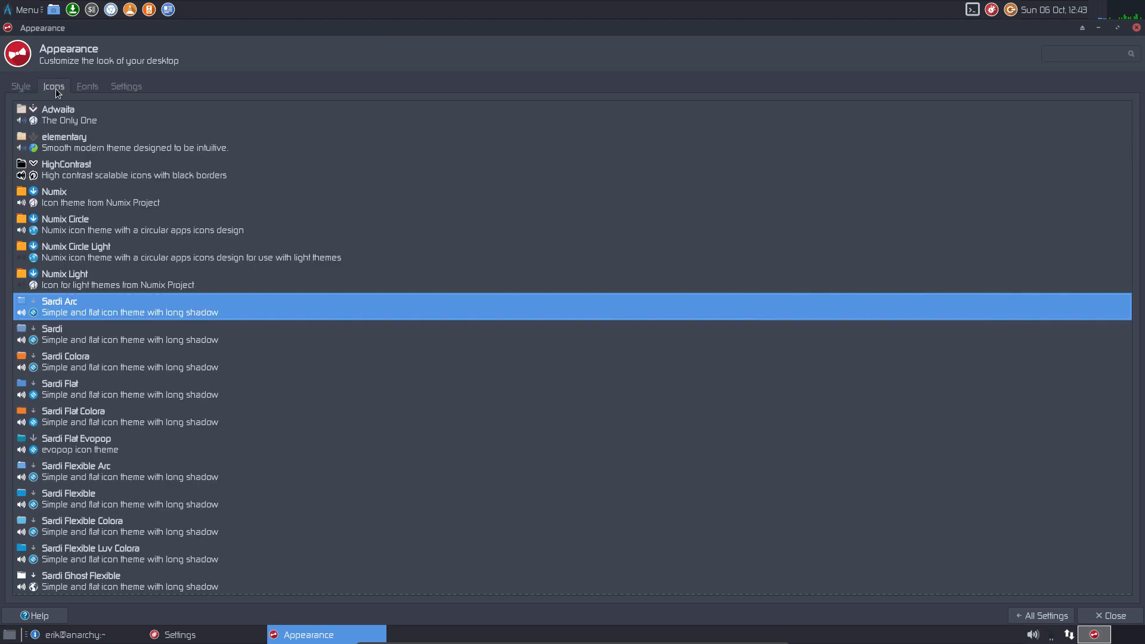
{"action": "scroll", "coordinate": [129, 309], "scroll_direction": "down", "scroll_amount": 5}
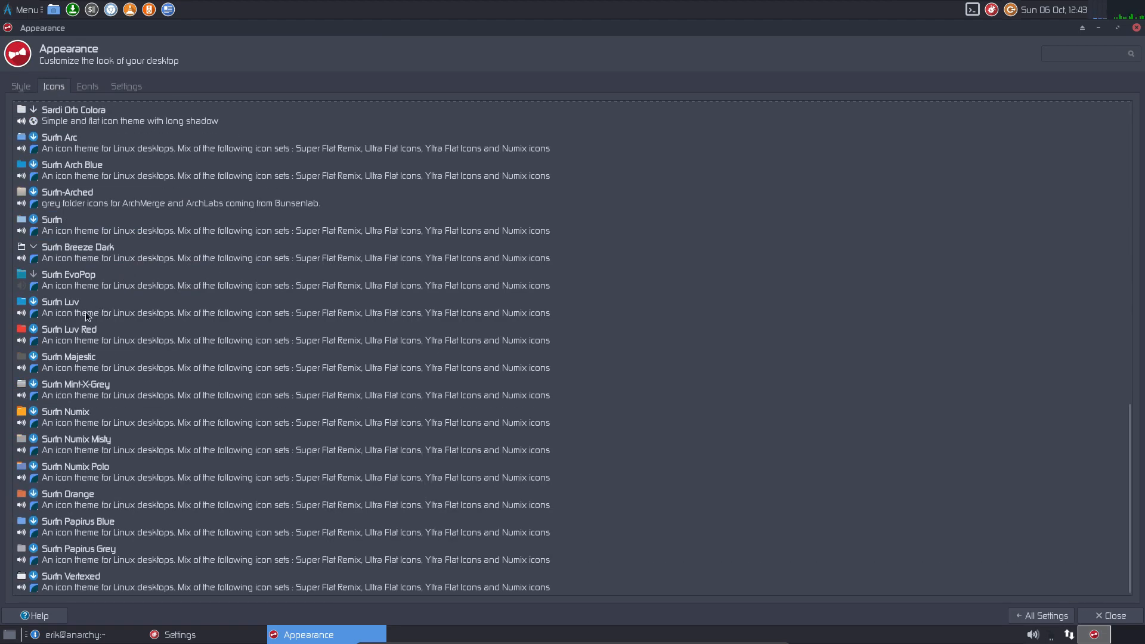
{"action": "left_click", "coordinate": [86, 203]}
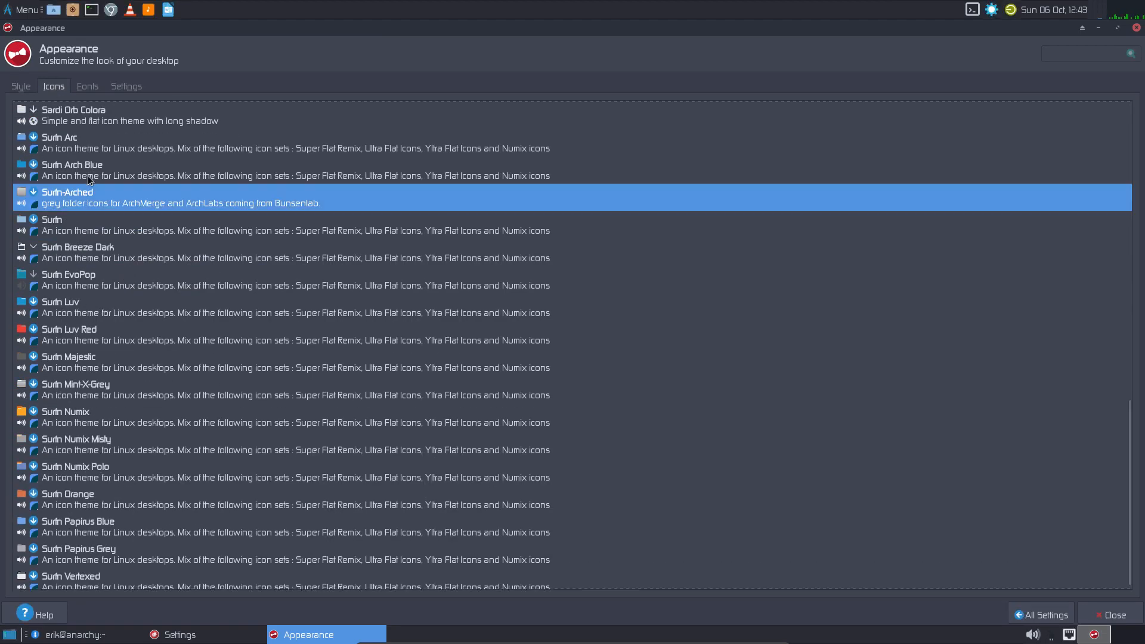
{"action": "left_click", "coordinate": [84, 149]}
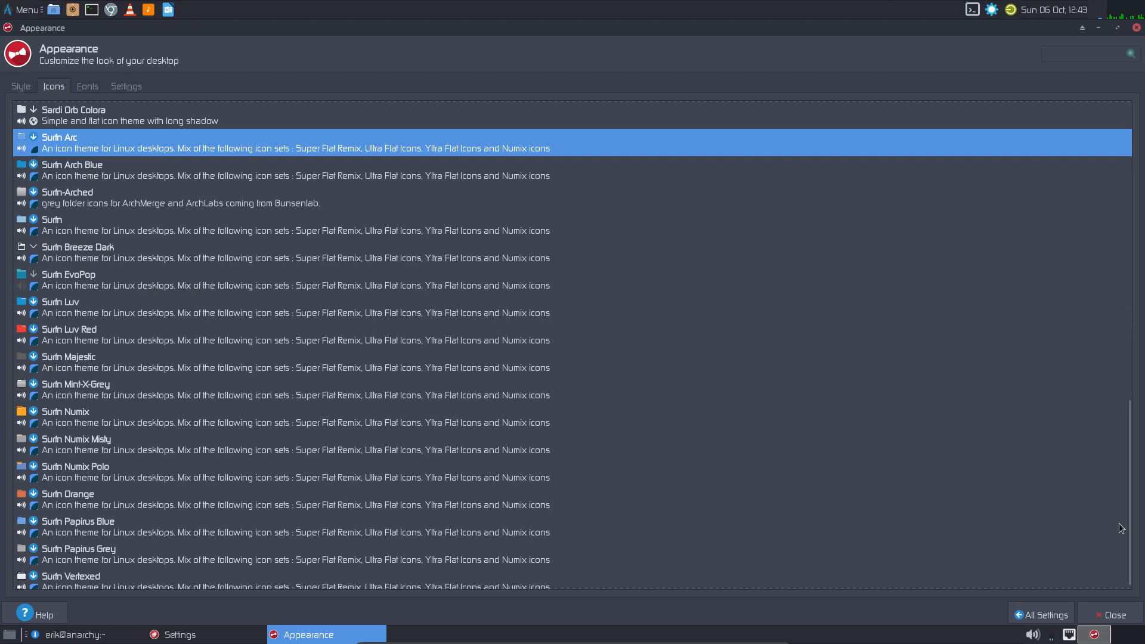
- Glance at the Fonts tab, then close Appearance and the Settings Manager
{"action": "scroll", "coordinate": [487, 301], "scroll_direction": "up", "scroll_amount": 2}
{"action": "left_click", "coordinate": [90, 84]}
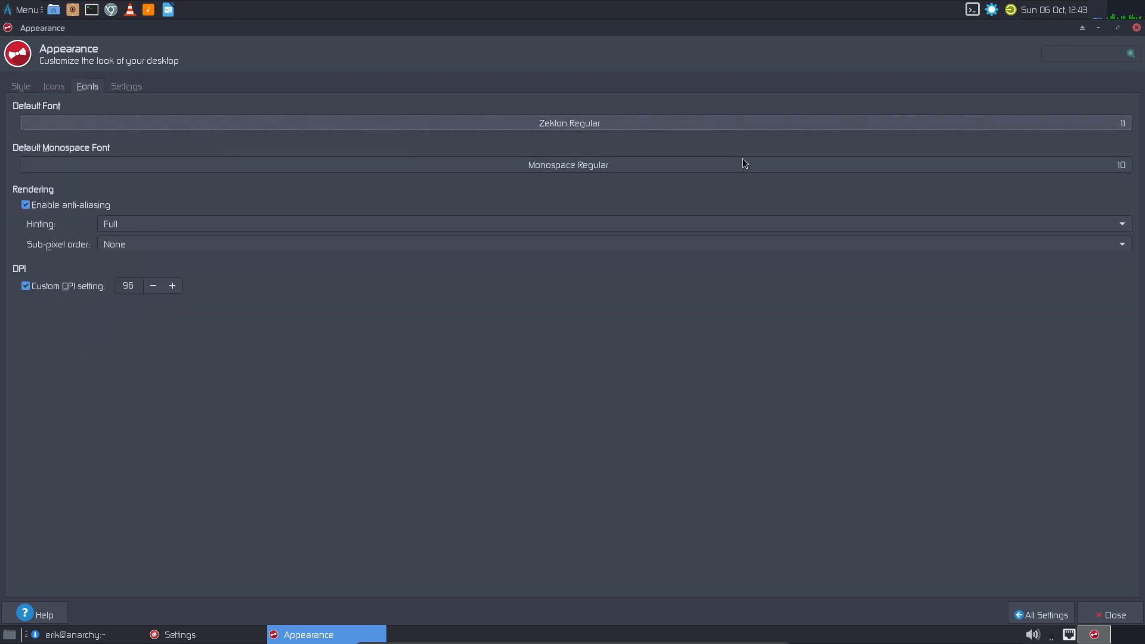
{"action": "left_click", "coordinate": [1136, 28]}
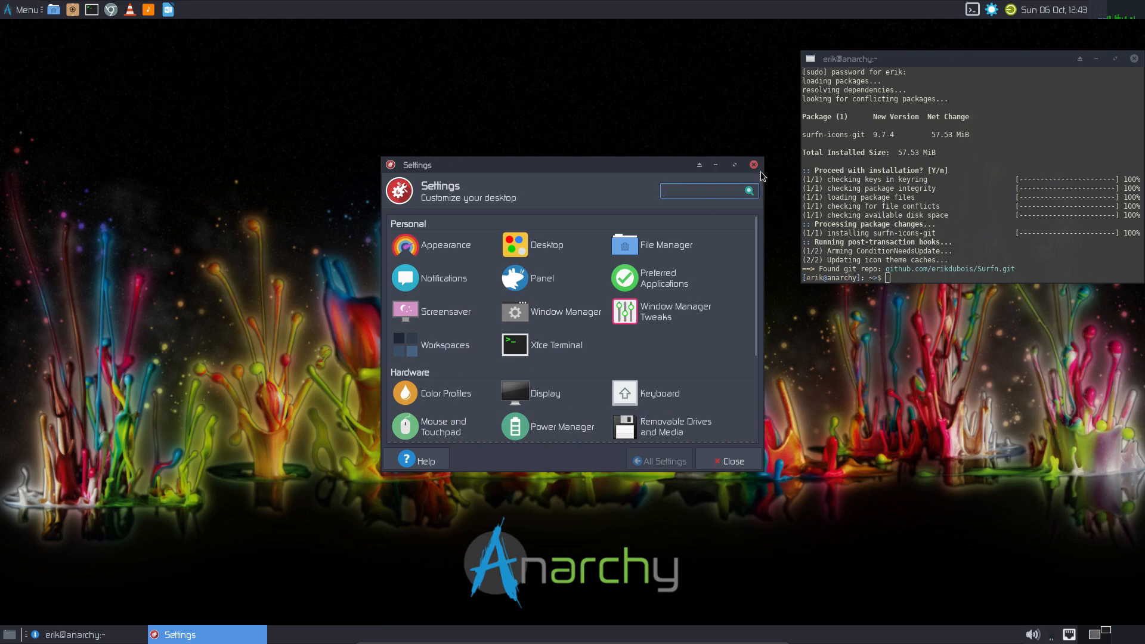
{"action": "double_click", "coordinate": [649, 167]}
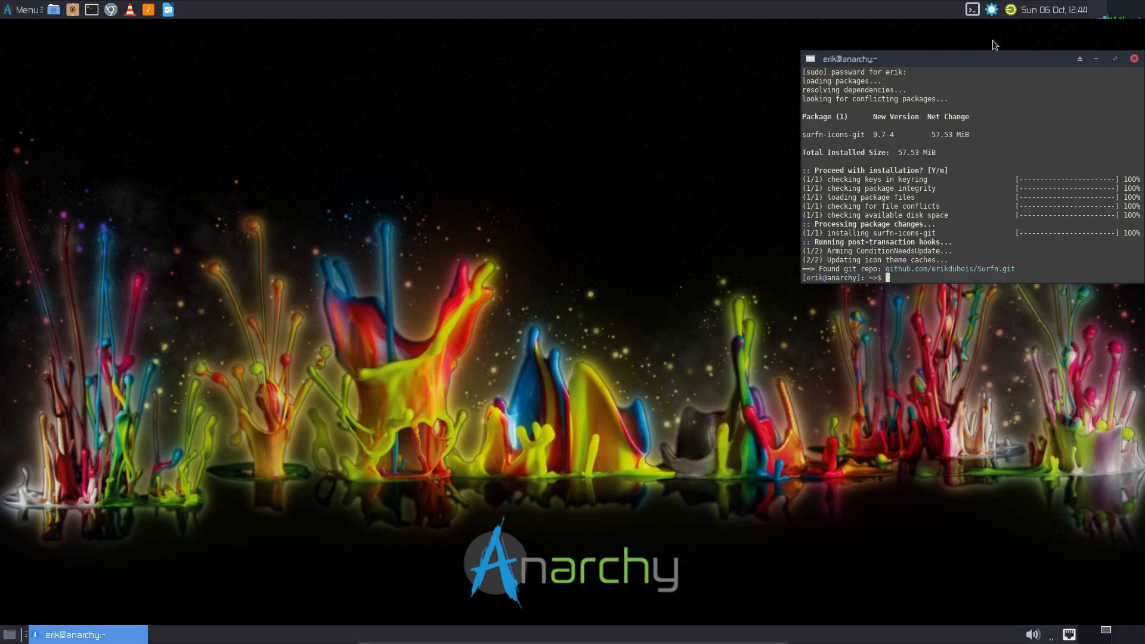
{"action": "left_click", "coordinate": [1136, 28]}
{"action": "left_click", "coordinate": [29, 10]}
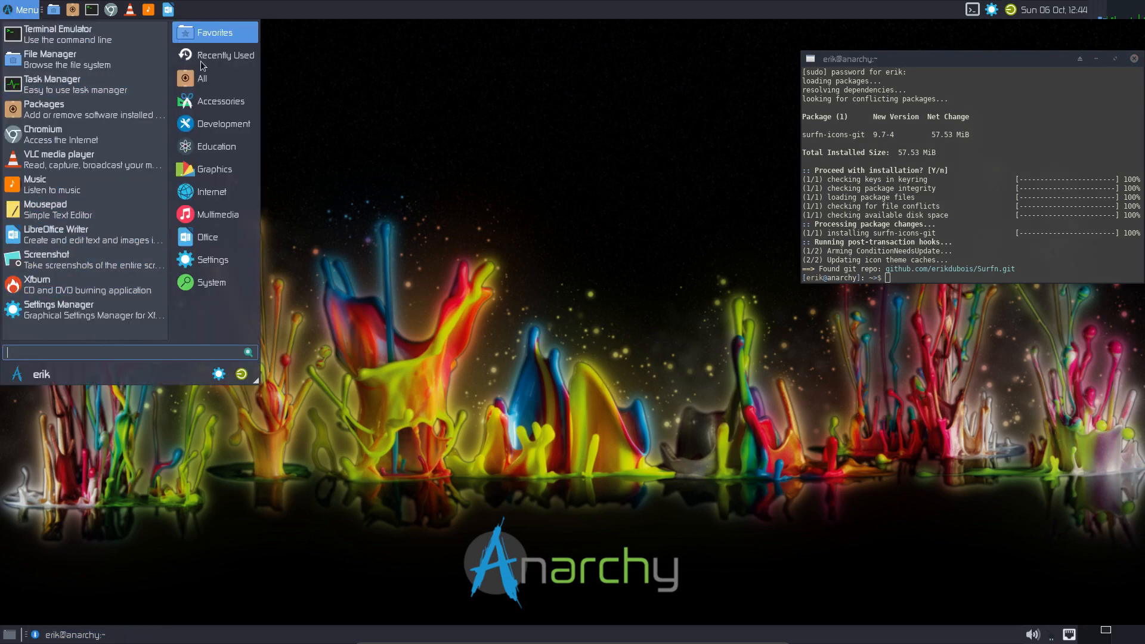
{"action": "mouse_move", "coordinate": [213, 108]}
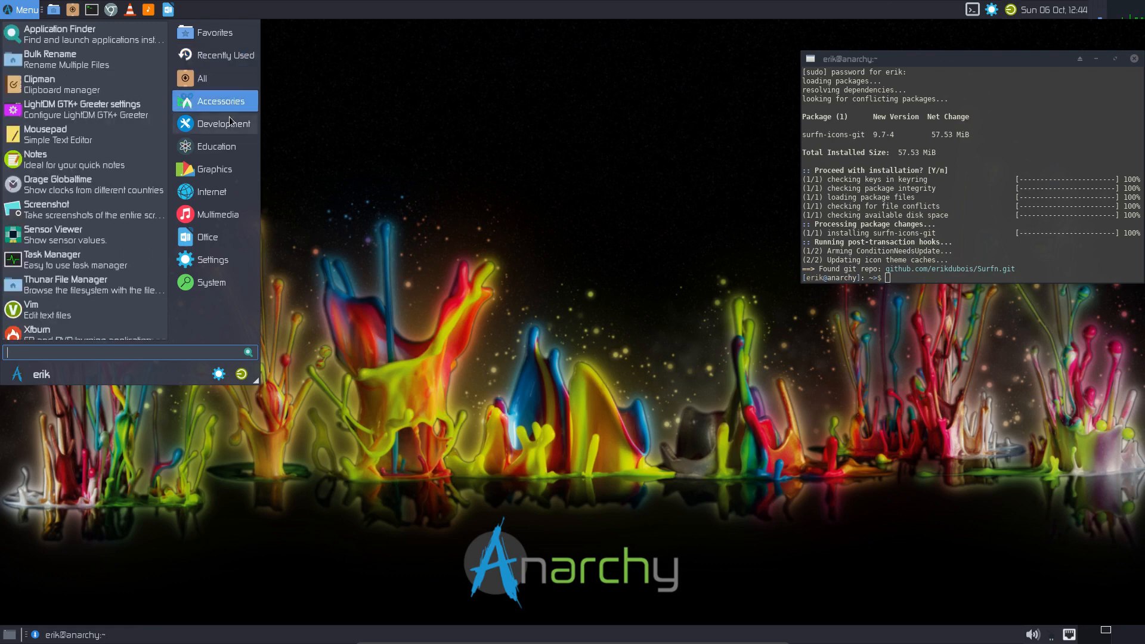
{"action": "mouse_move", "coordinate": [233, 189]}
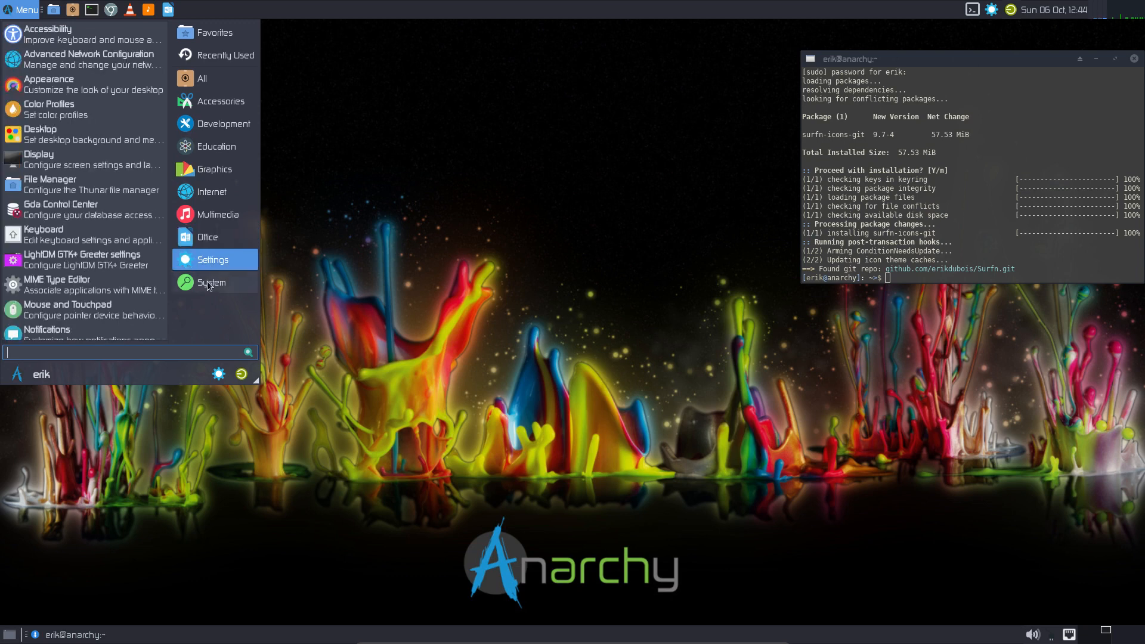
{"action": "mouse_move", "coordinate": [207, 289]}
{"action": "scroll", "coordinate": [115, 291], "scroll_direction": "down", "scroll_amount": 1}
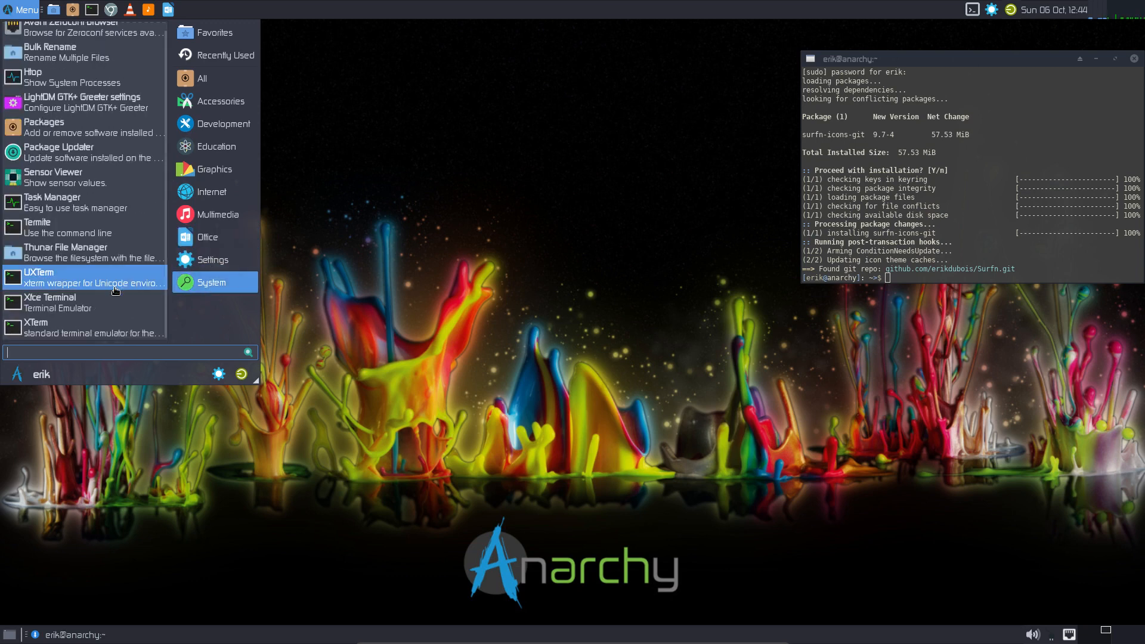
{"action": "mouse_move", "coordinate": [199, 267]}
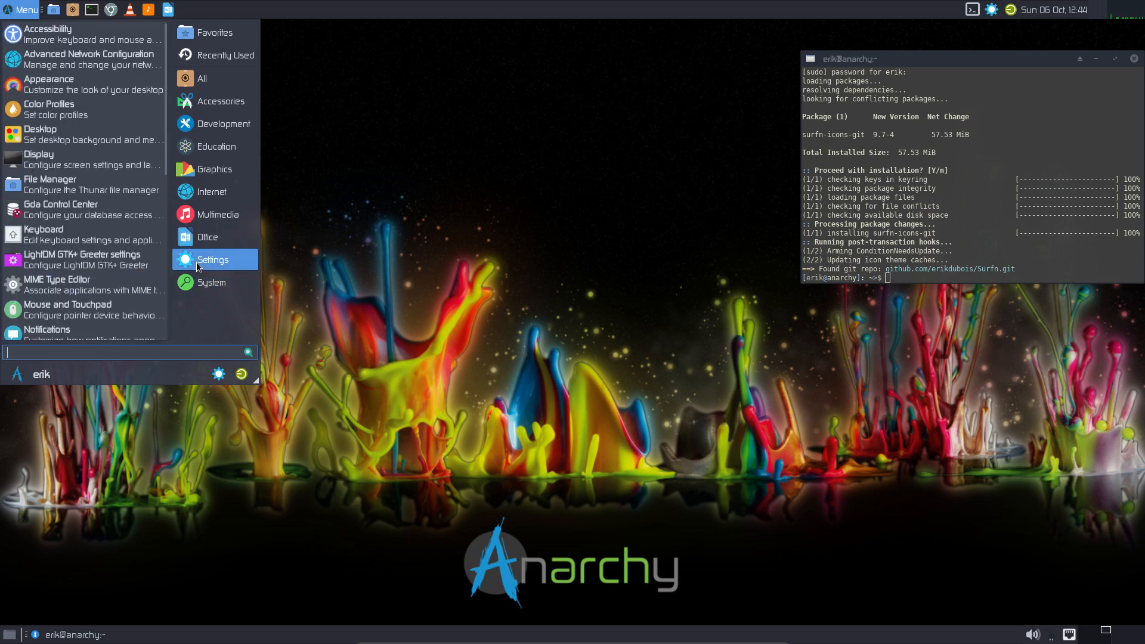
{"action": "scroll", "coordinate": [90, 256], "scroll_direction": "down", "scroll_amount": 5}
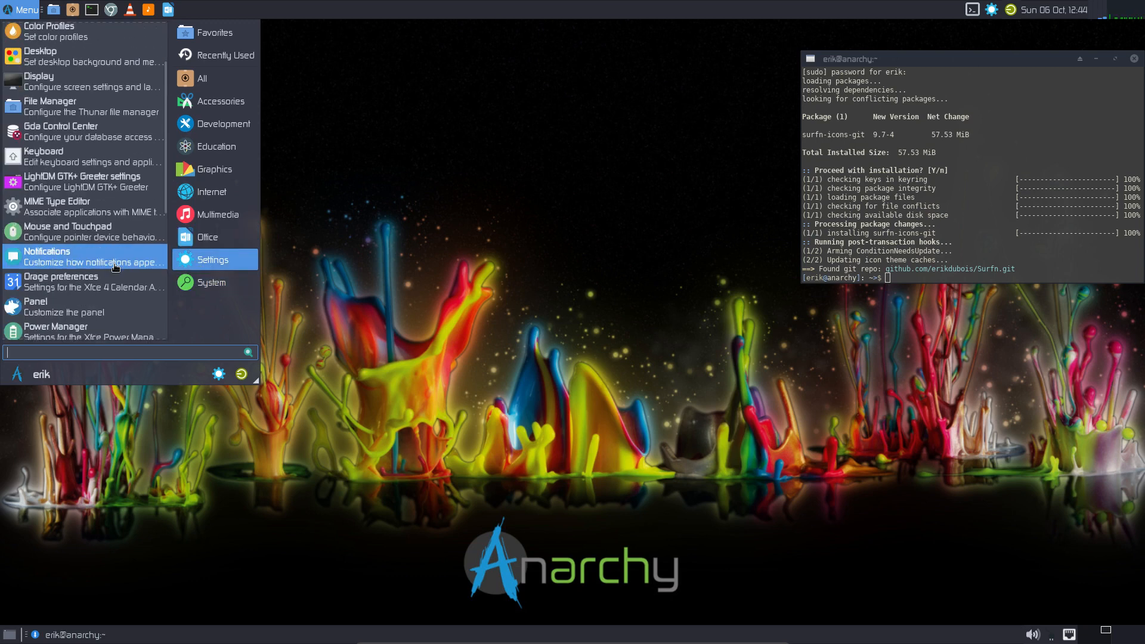
{"action": "left_click", "coordinate": [204, 245]}
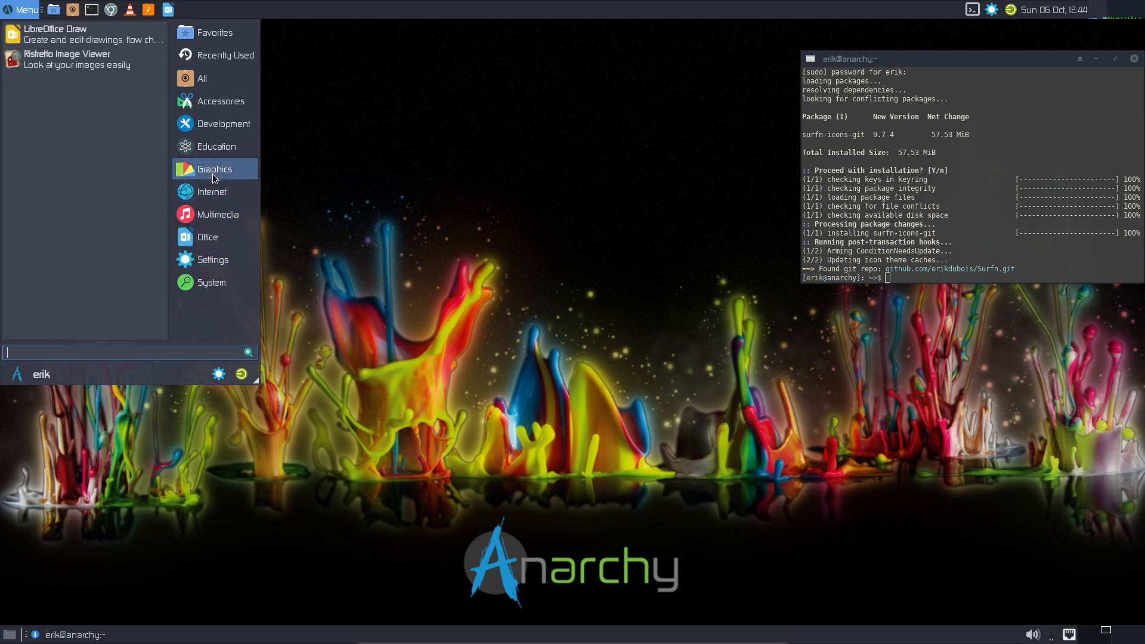
{"action": "mouse_move", "coordinate": [218, 128]}
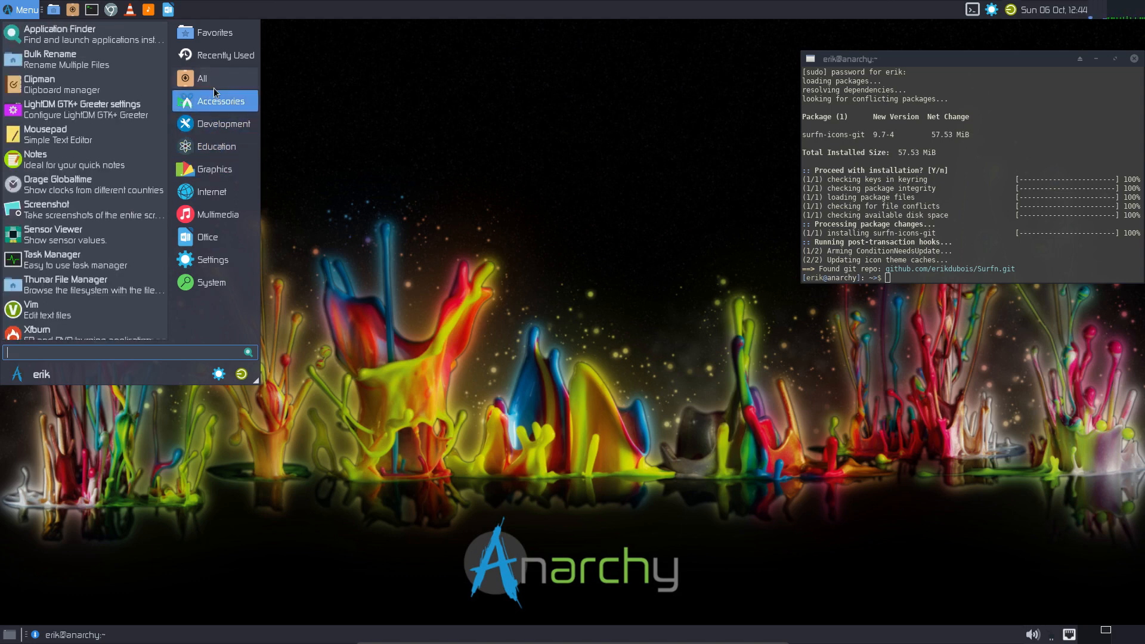
{"action": "mouse_move", "coordinate": [224, 67]}
{"action": "left_click", "coordinate": [304, 88]}
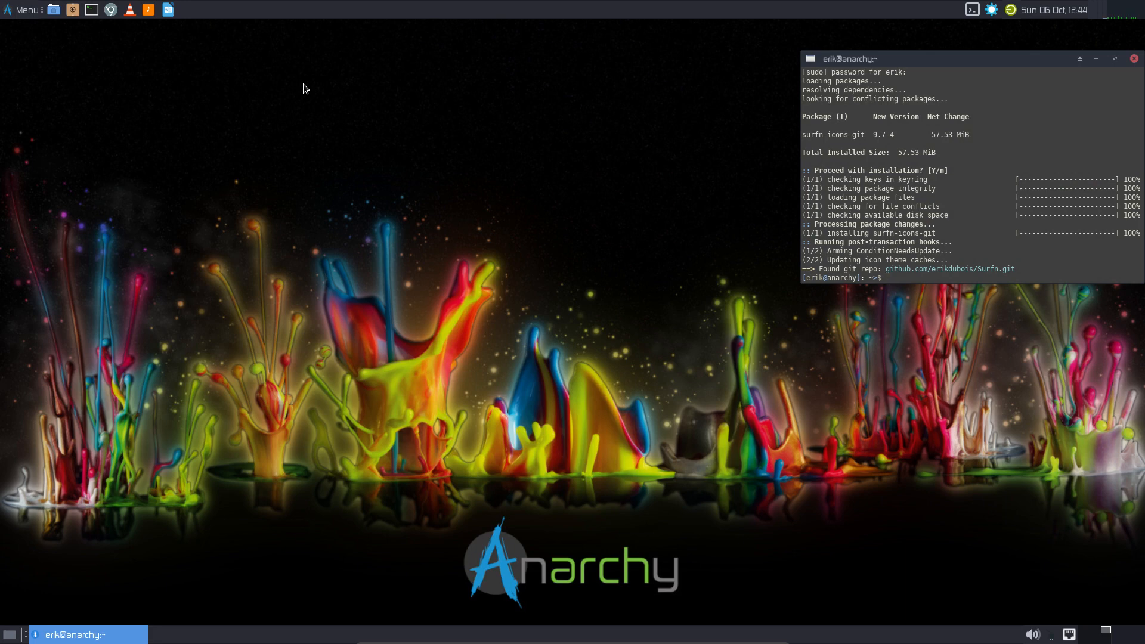
- Check the panel and window context menus, then open Panel Preferences from the top panel
{"action": "right_click", "coordinate": [342, 632]}
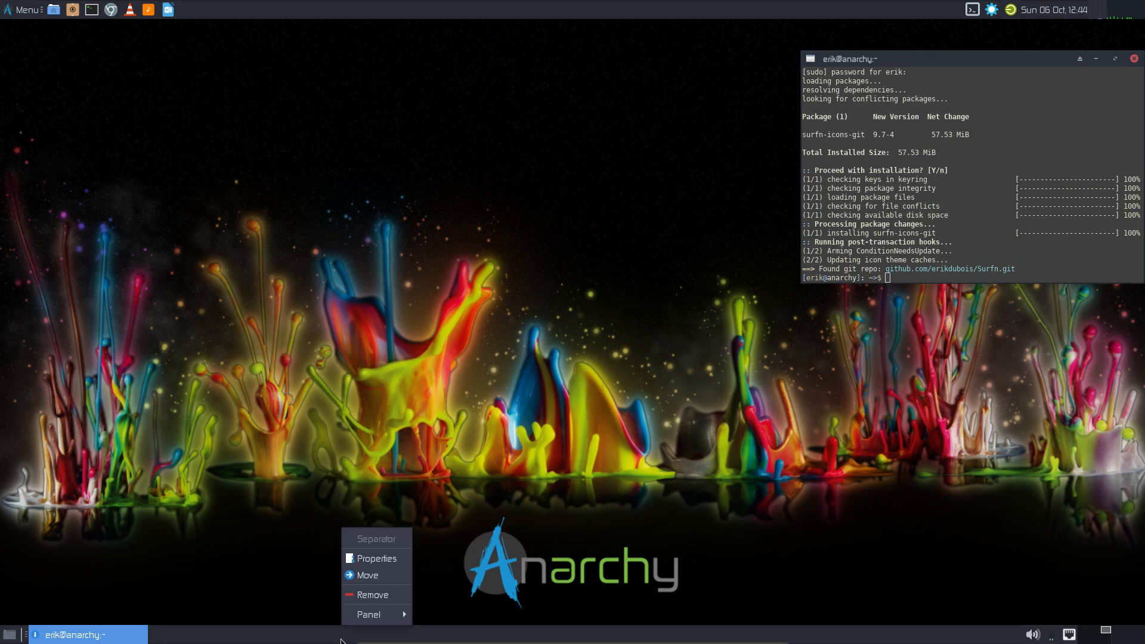
{"action": "mouse_move", "coordinate": [379, 616]}
{"action": "left_click", "coordinate": [227, 596]}
{"action": "right_click", "coordinate": [88, 635]}
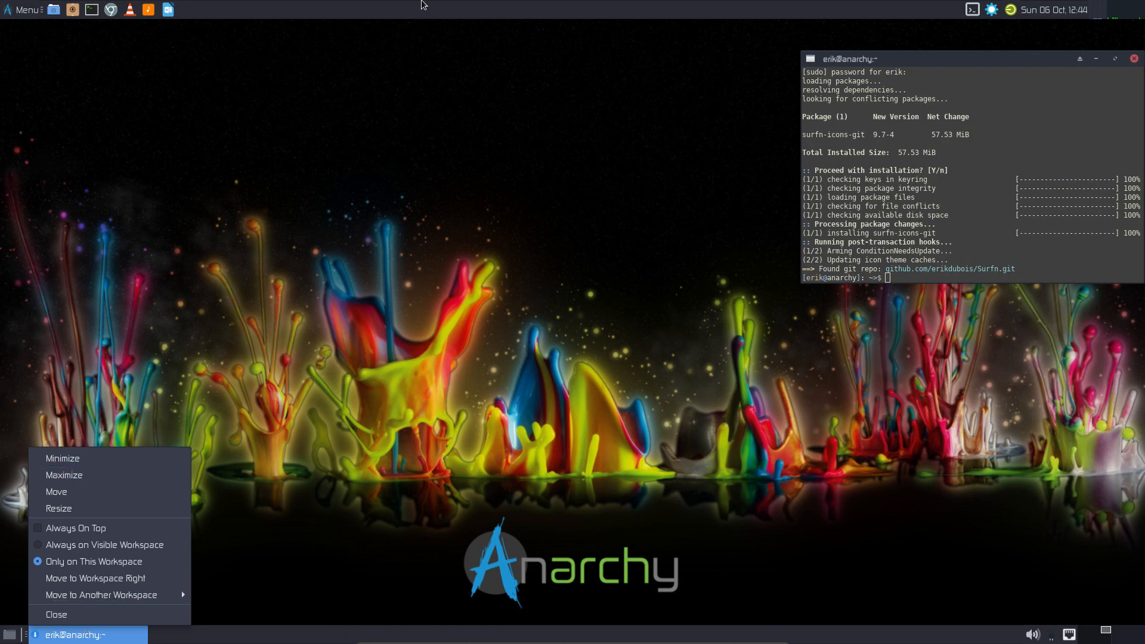
{"action": "left_click", "coordinate": [419, 9]}
{"action": "right_click", "coordinate": [418, 9]}
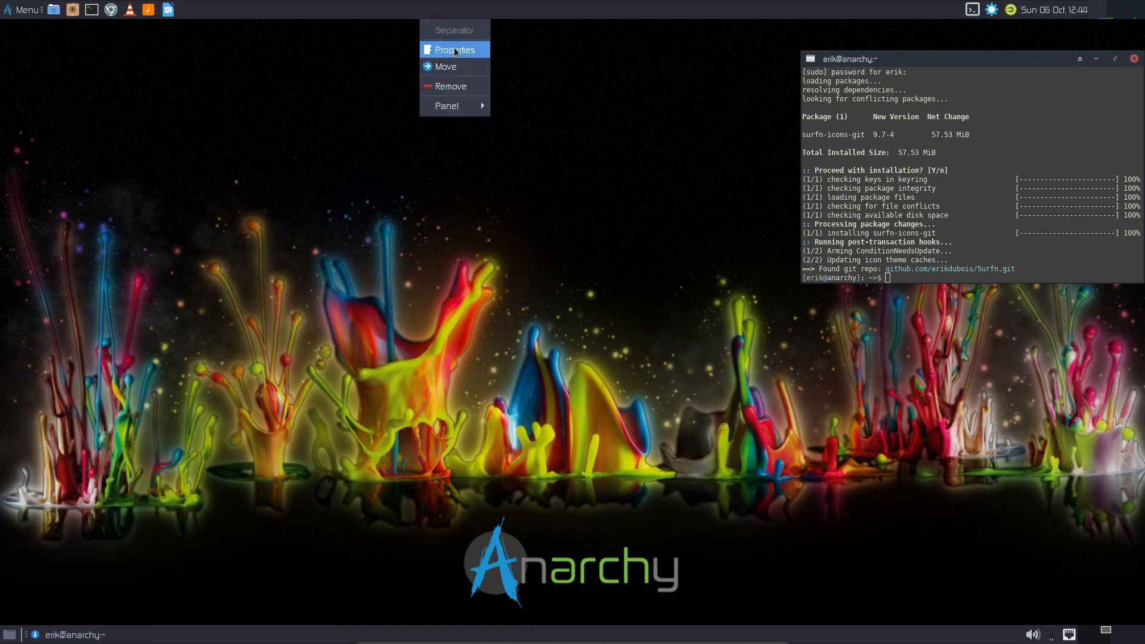
{"action": "mouse_move", "coordinate": [444, 102]}
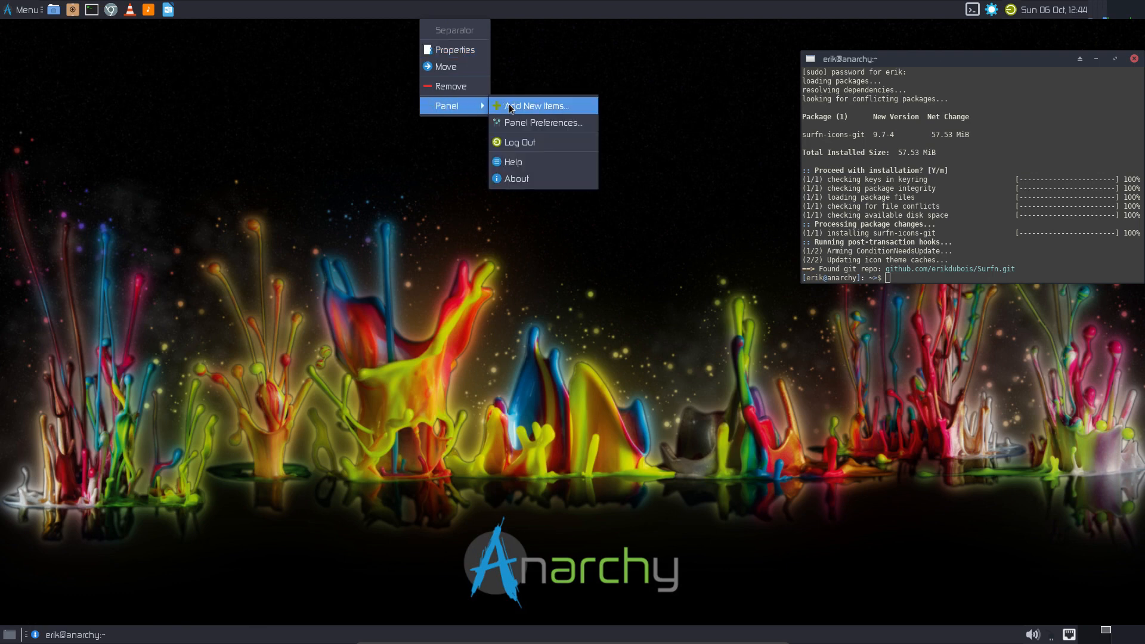
{"action": "left_click", "coordinate": [543, 123]}
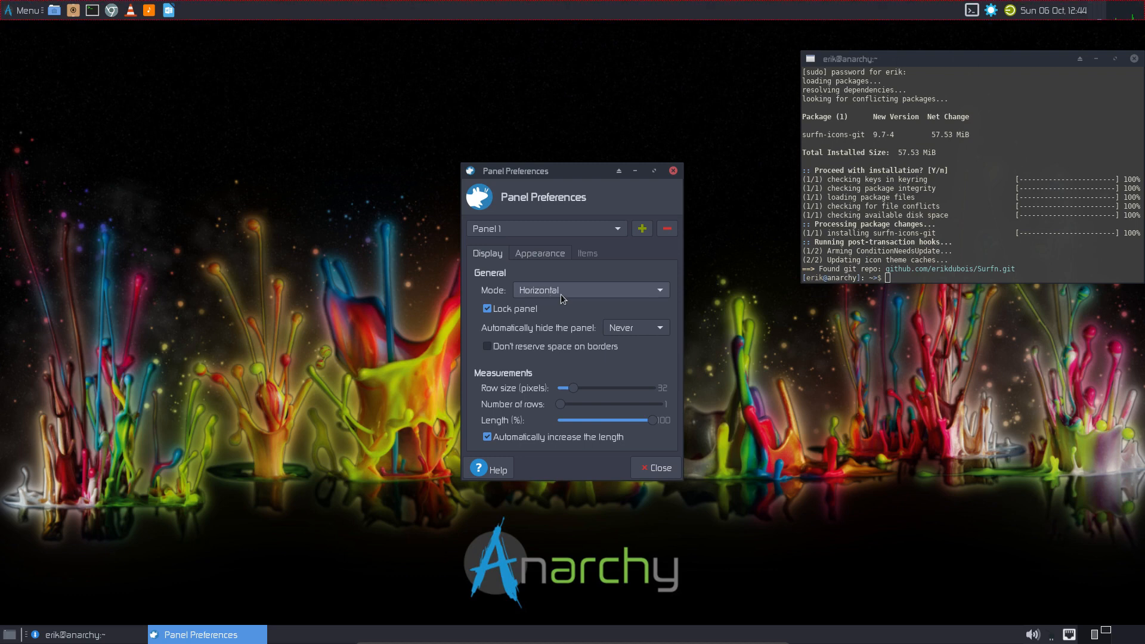
- Delete Panel 2, the bottom taskbar
{"action": "left_click", "coordinate": [584, 229]}
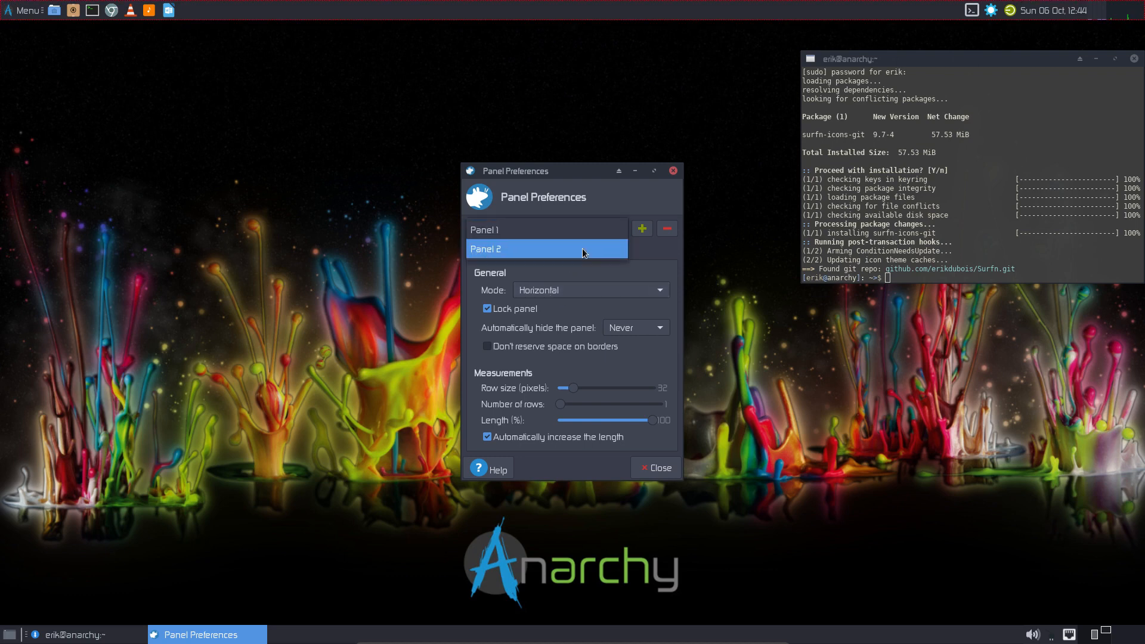
{"action": "left_click", "coordinate": [582, 250]}
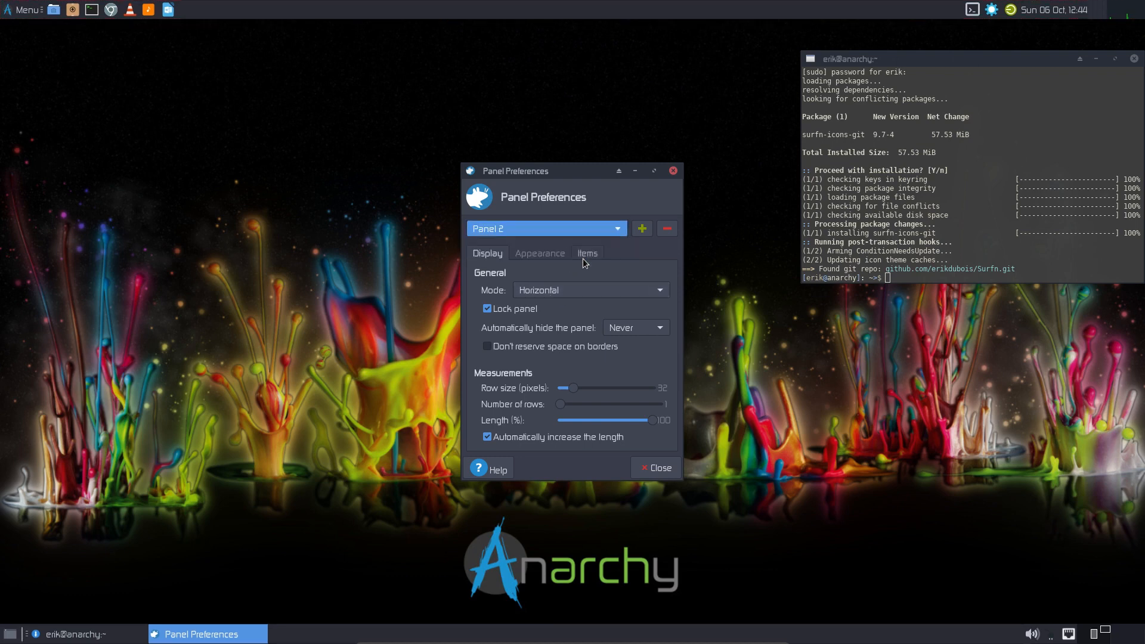
{"action": "left_click", "coordinate": [668, 231]}
{"action": "left_click", "coordinate": [646, 370]}
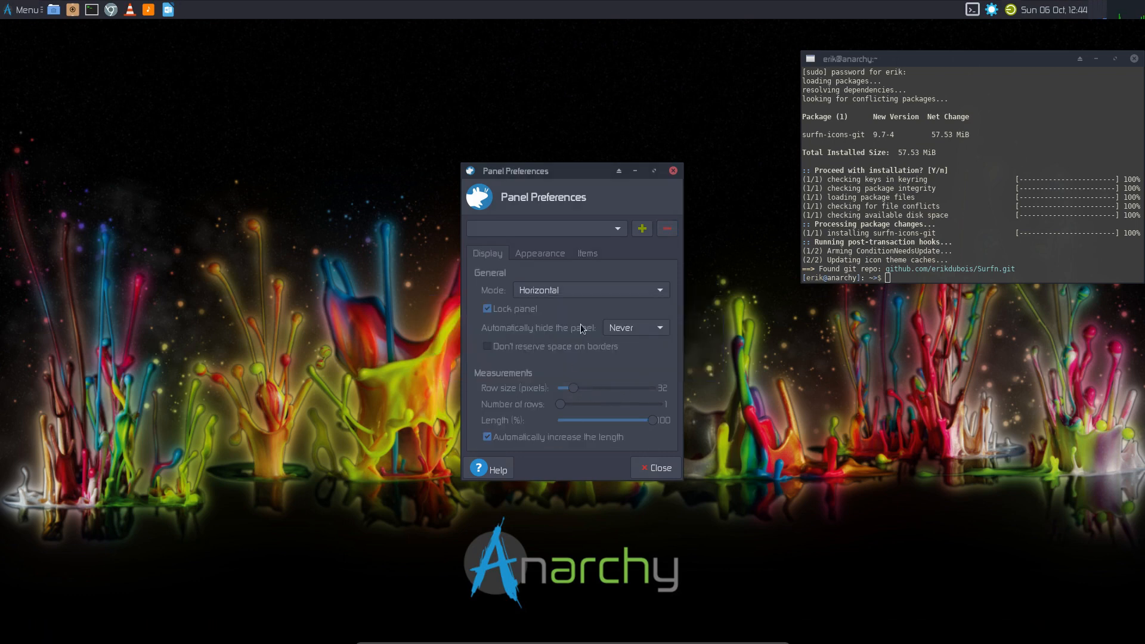
- Keep the remaining panel horizontal, unlock it, drag it to the bottom edge, and relock it
{"action": "left_click", "coordinate": [548, 230]}
{"action": "left_click", "coordinate": [589, 224]}
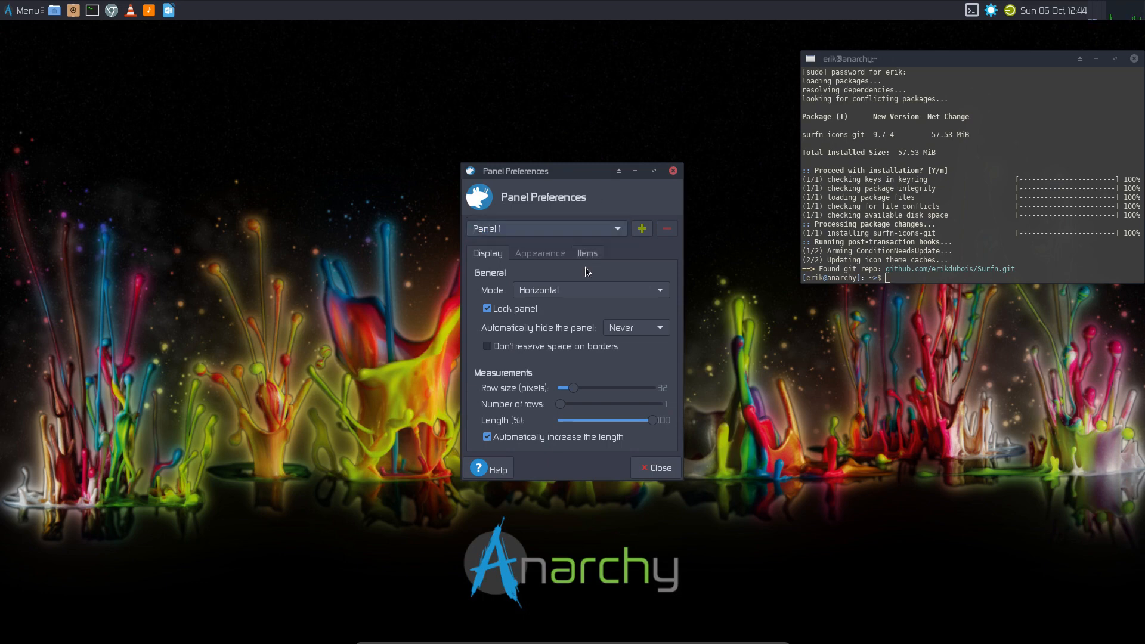
{"action": "left_click", "coordinate": [549, 291]}
{"action": "left_click", "coordinate": [549, 292]}
{"action": "left_click", "coordinate": [528, 311]}
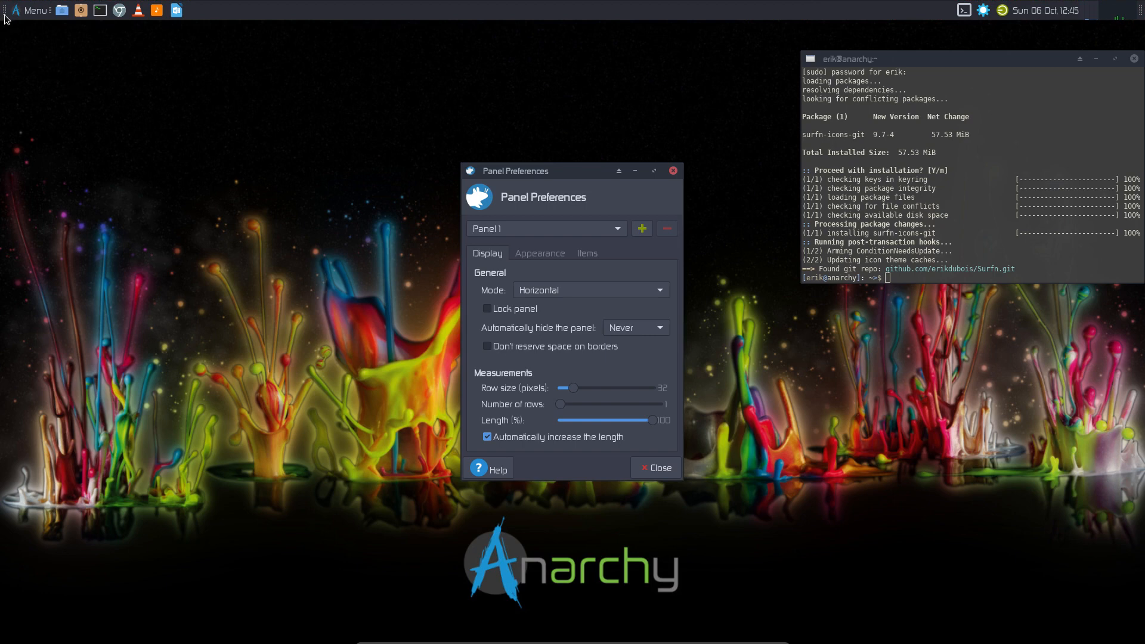
{"action": "left_click_drag", "start_coordinate": [5, 12], "coordinate": [21, 639]}
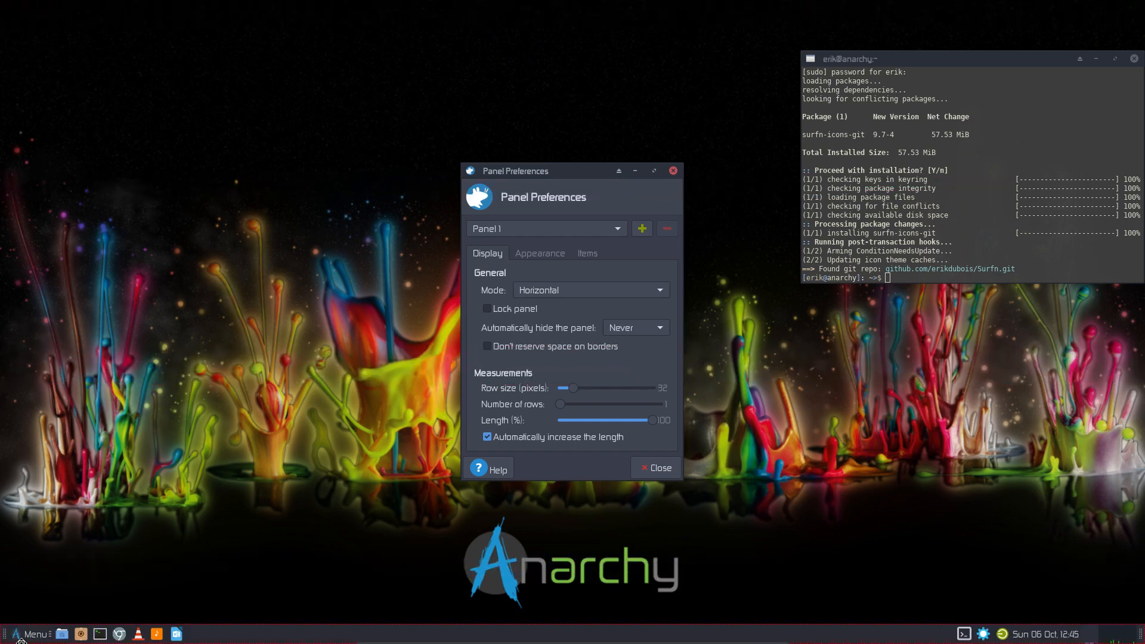
{"action": "left_click", "coordinate": [504, 315]}
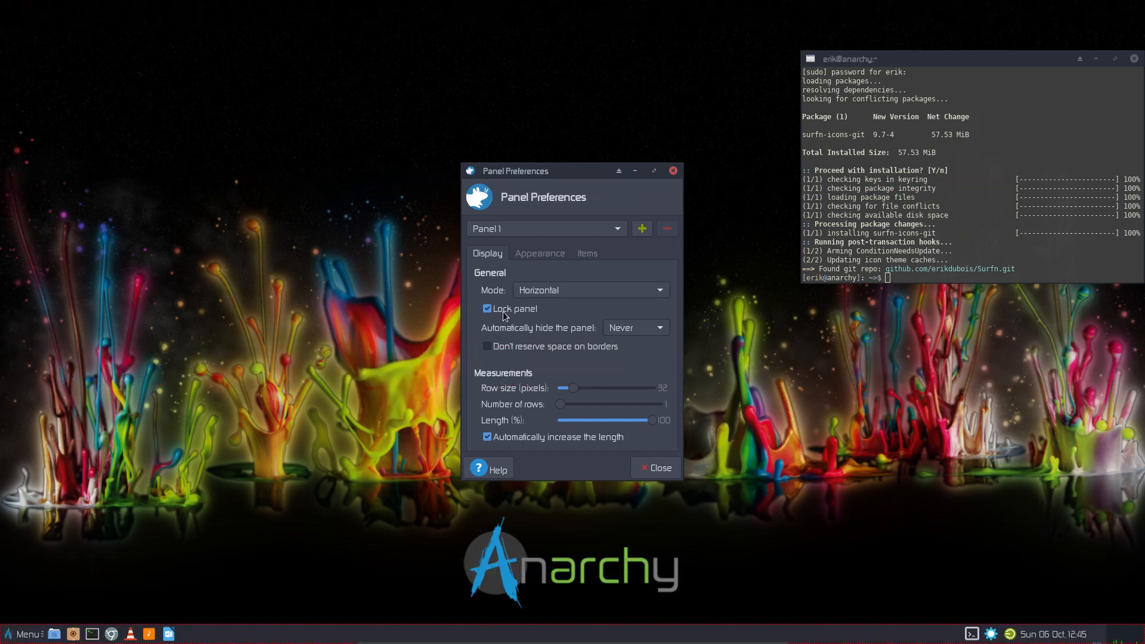
{"action": "left_click", "coordinate": [5, 637]}
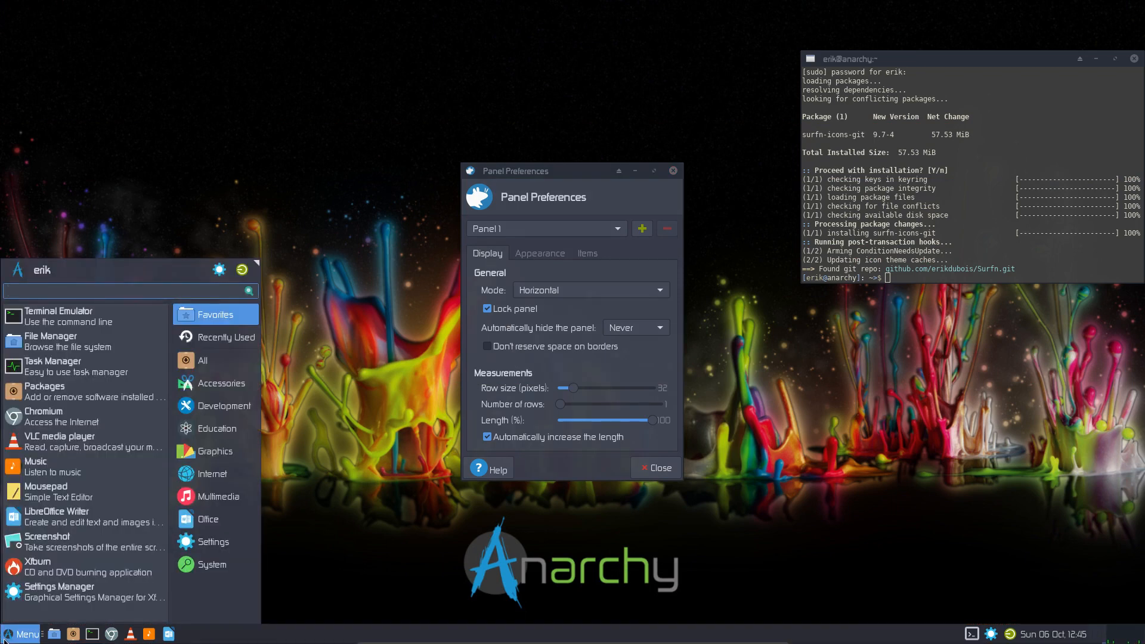
{"action": "left_click", "coordinate": [5, 637]}
- Lower the Whisker Menu background opacity to about 71 in its properties
{"action": "right_click", "coordinate": [12, 634]}
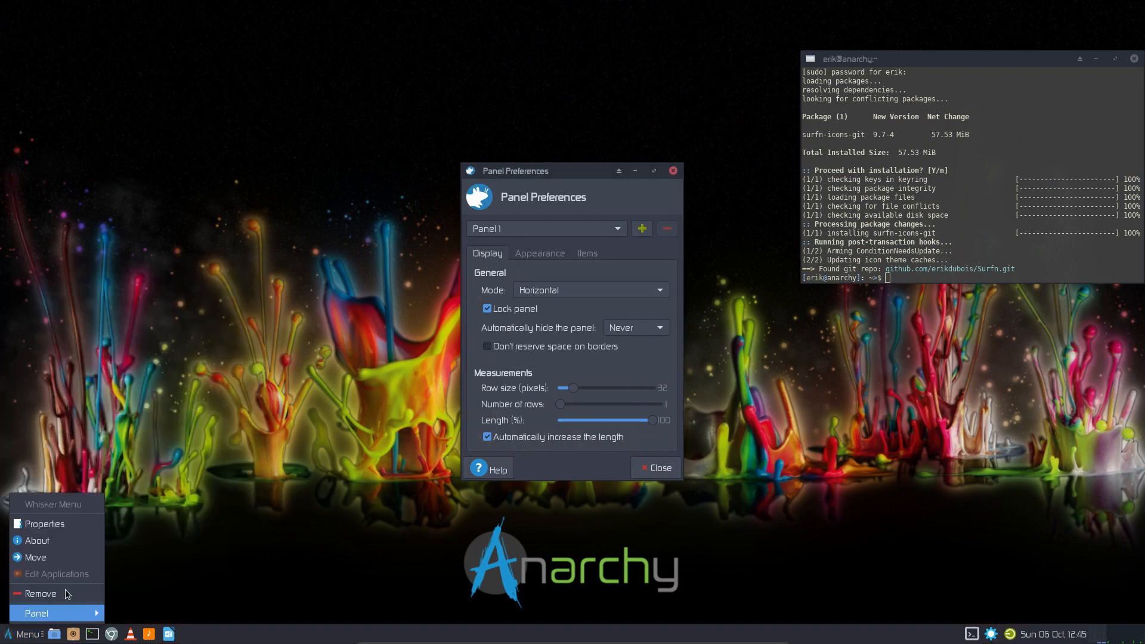
{"action": "left_click", "coordinate": [72, 523]}
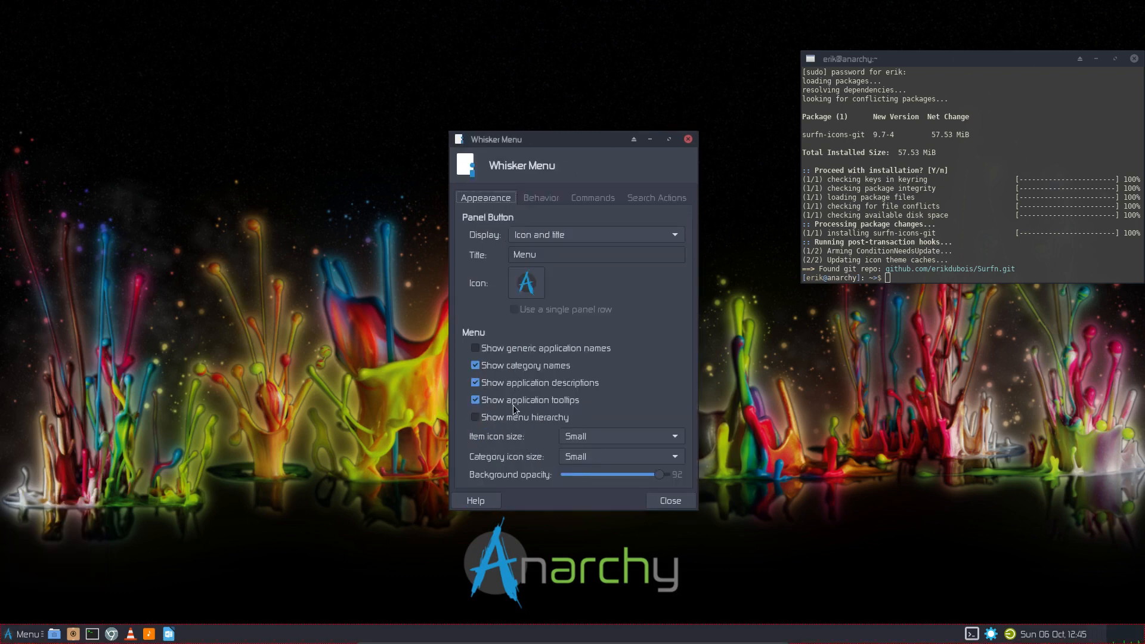
{"action": "left_click_drag", "start_coordinate": [659, 474], "coordinate": [634, 478]}
- Position search entry, commands and categories beside the panel button, and keep the menu visible on focus loss
{"action": "left_click", "coordinate": [548, 198]}
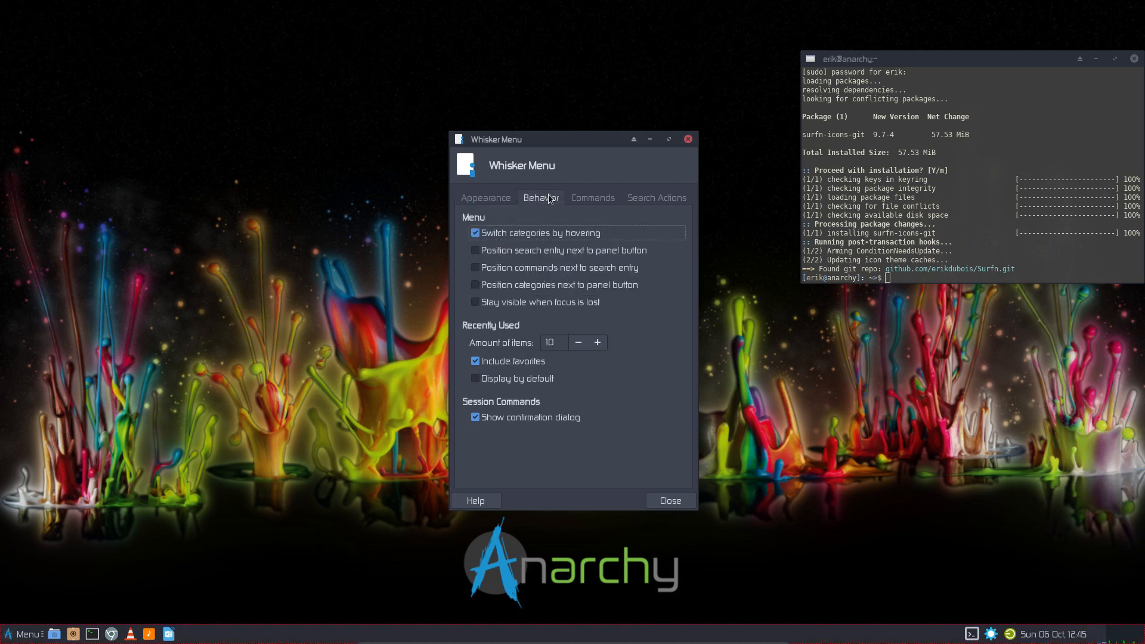
{"action": "left_click", "coordinate": [549, 253]}
{"action": "left_click", "coordinate": [543, 268]}
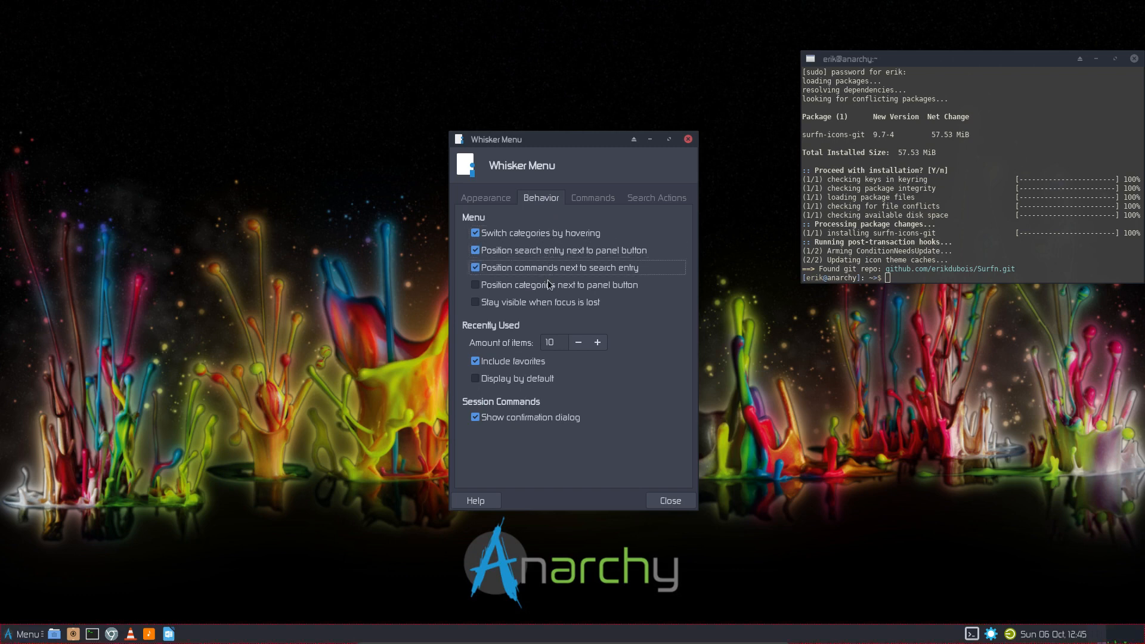
{"action": "left_click", "coordinate": [549, 285]}
{"action": "left_click", "coordinate": [545, 303]}
{"action": "left_click", "coordinate": [662, 500]}
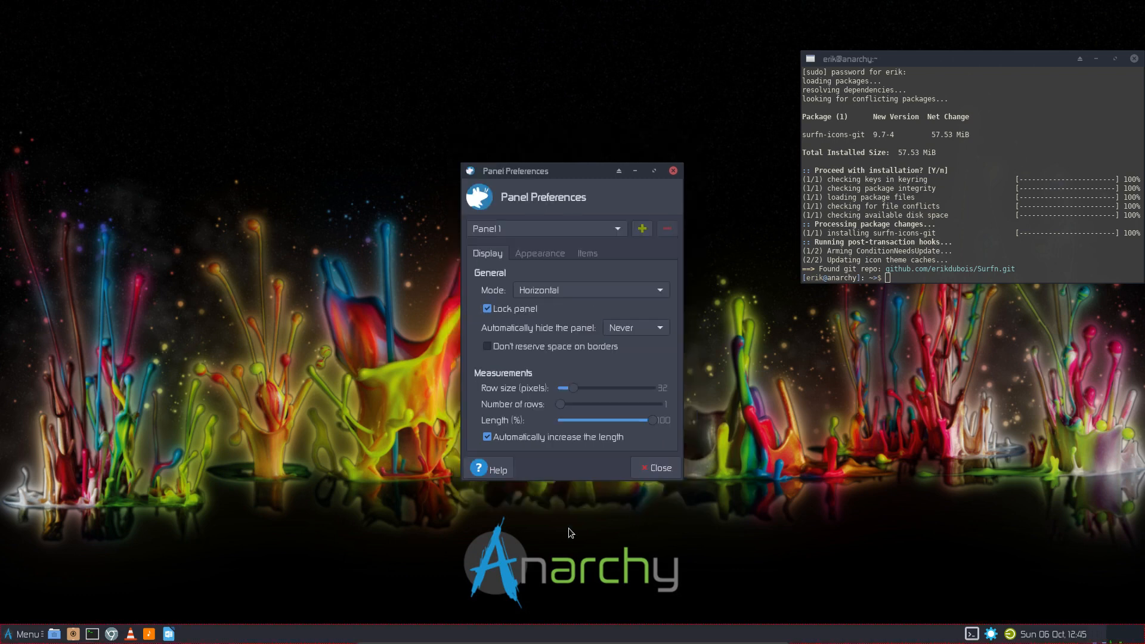
- Check the new Whisker menu layout, then close Panel Preferences and the terminal
{"action": "left_click", "coordinate": [27, 635]}
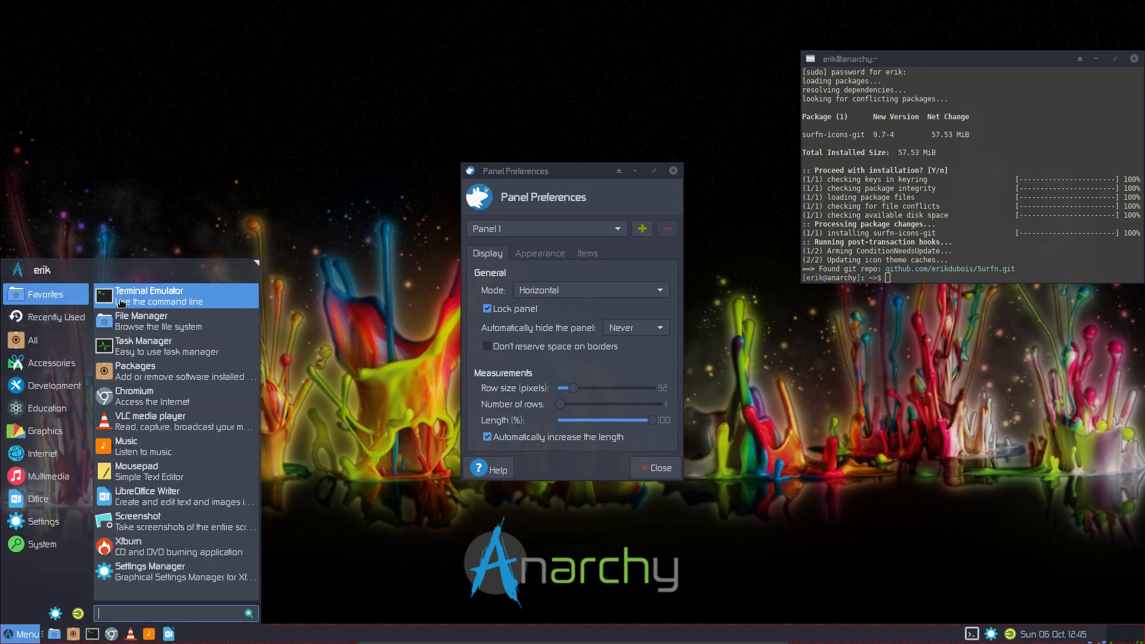
{"action": "mouse_move", "coordinate": [45, 521]}
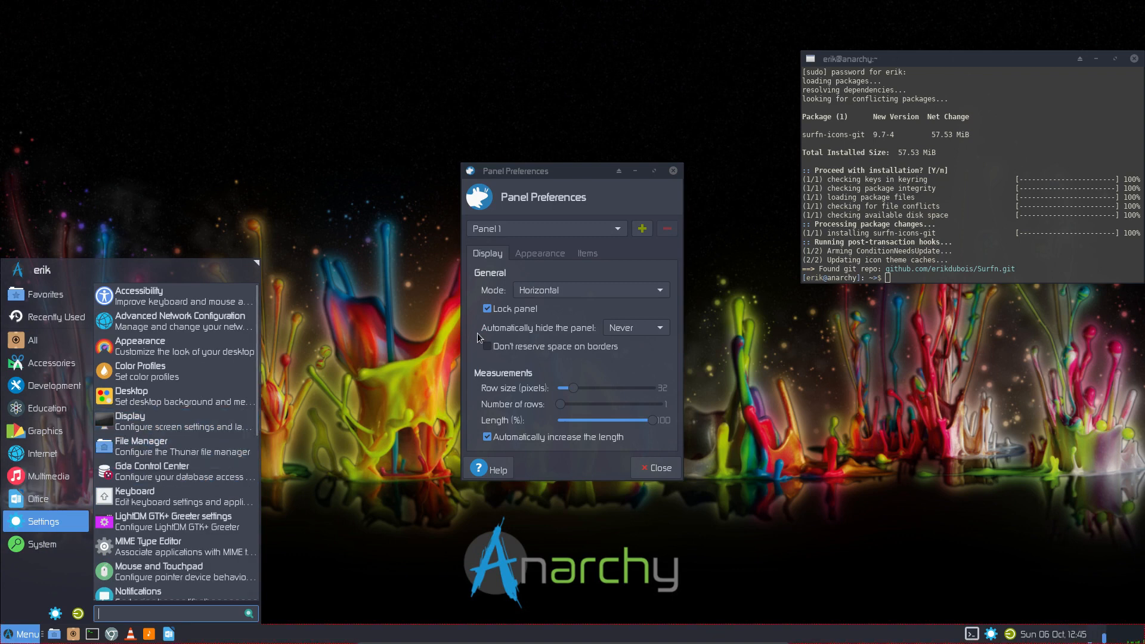
{"action": "left_click", "coordinate": [673, 171]}
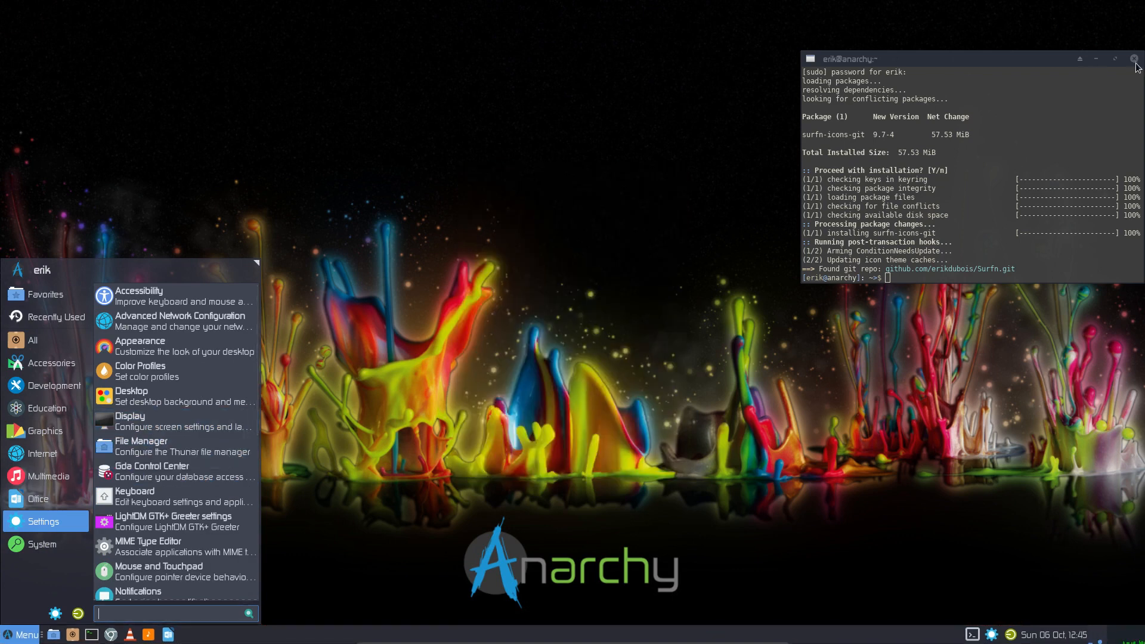
{"action": "left_click", "coordinate": [1134, 60]}
- Browse the desktop right-click menu, view and close About Xfce, and dismiss all menus
{"action": "right_click", "coordinate": [581, 319]}
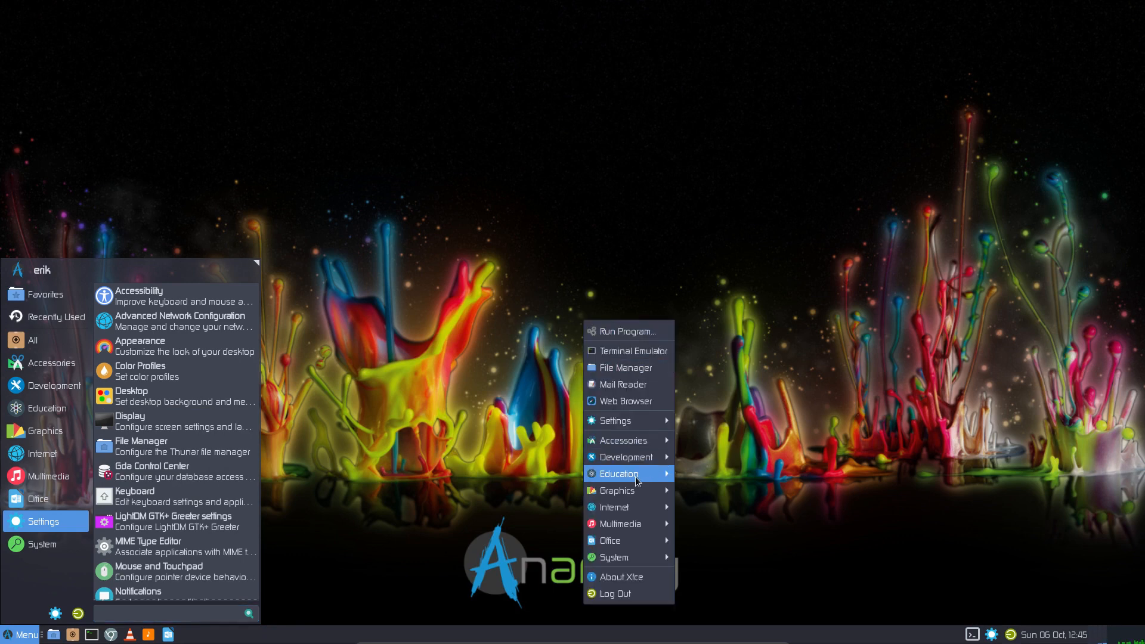
{"action": "left_click", "coordinate": [452, 123]}
{"action": "right_click", "coordinate": [452, 123]}
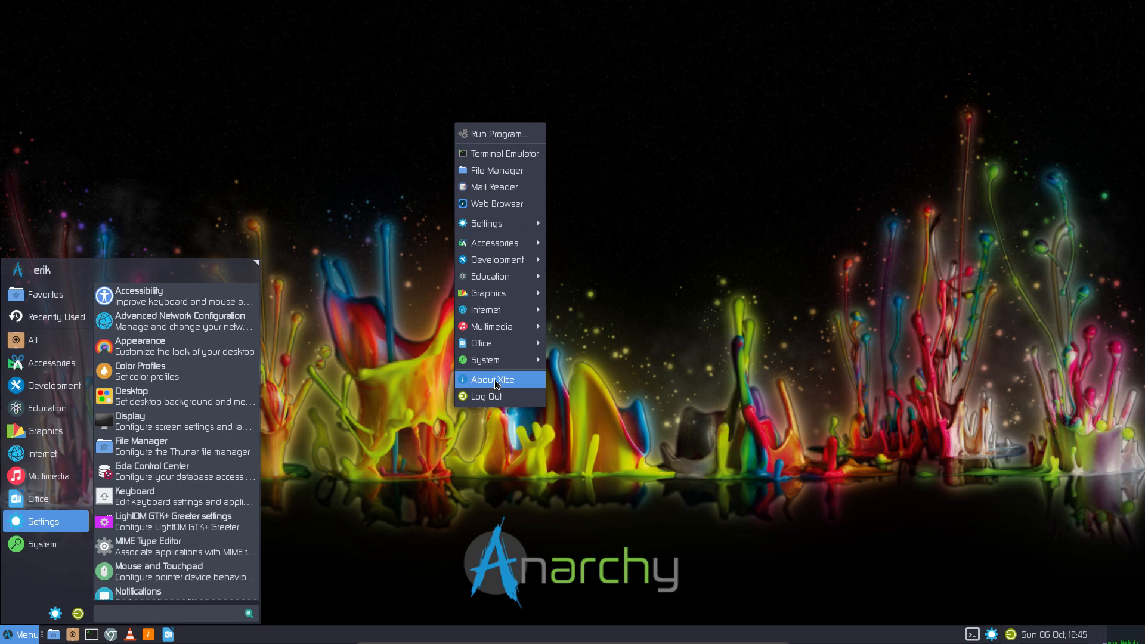
{"action": "mouse_move", "coordinate": [507, 243]}
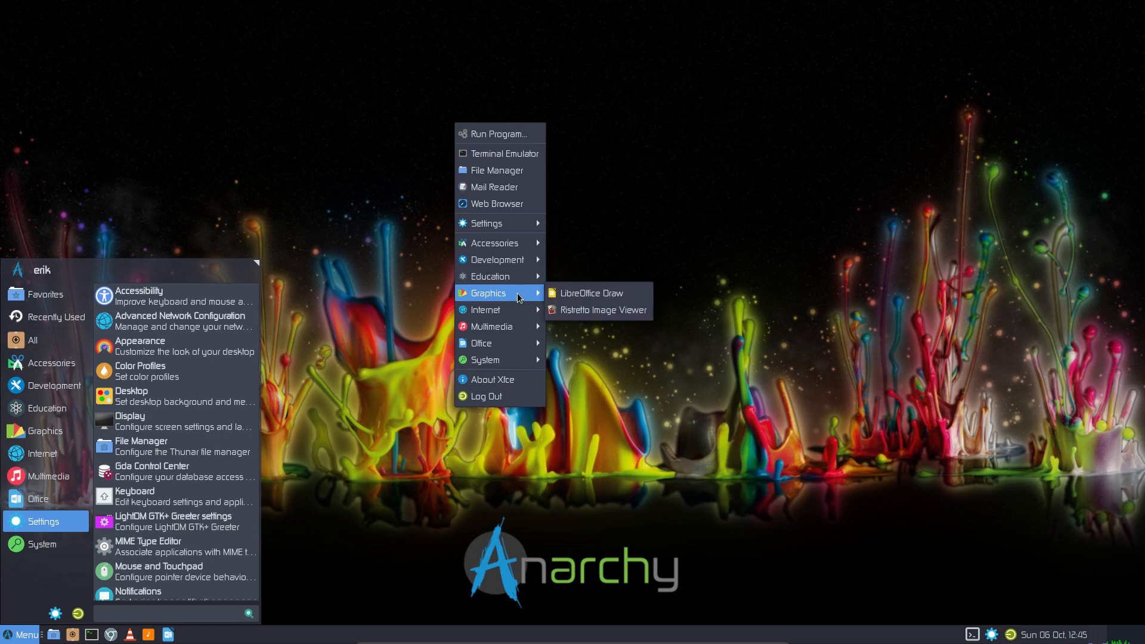
{"action": "mouse_move", "coordinate": [518, 344]}
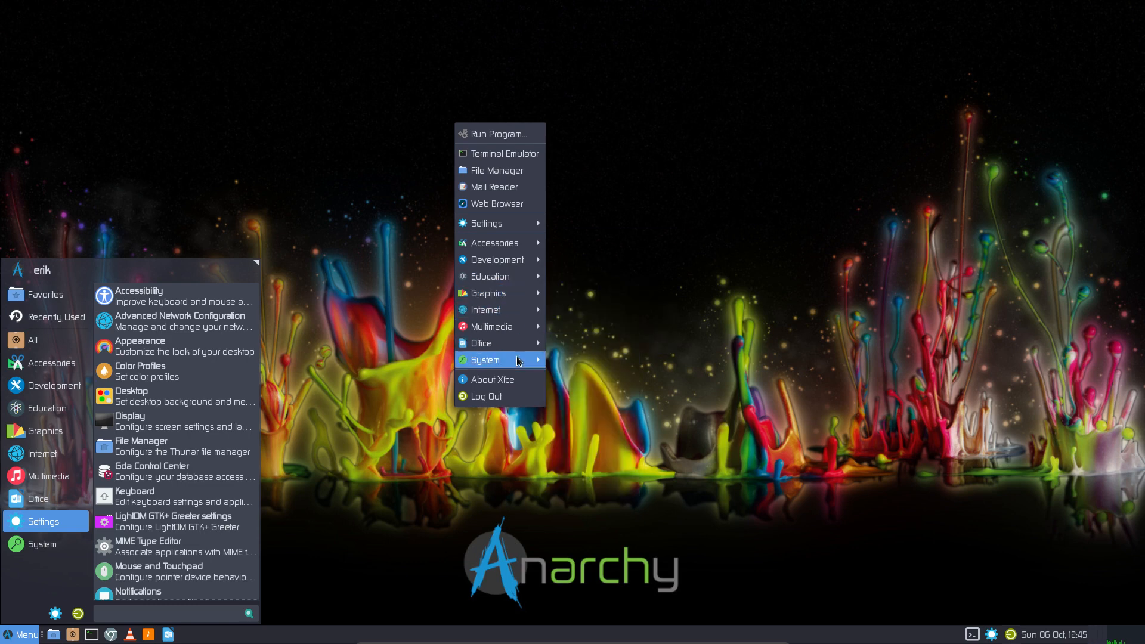
{"action": "left_click", "coordinate": [515, 379]}
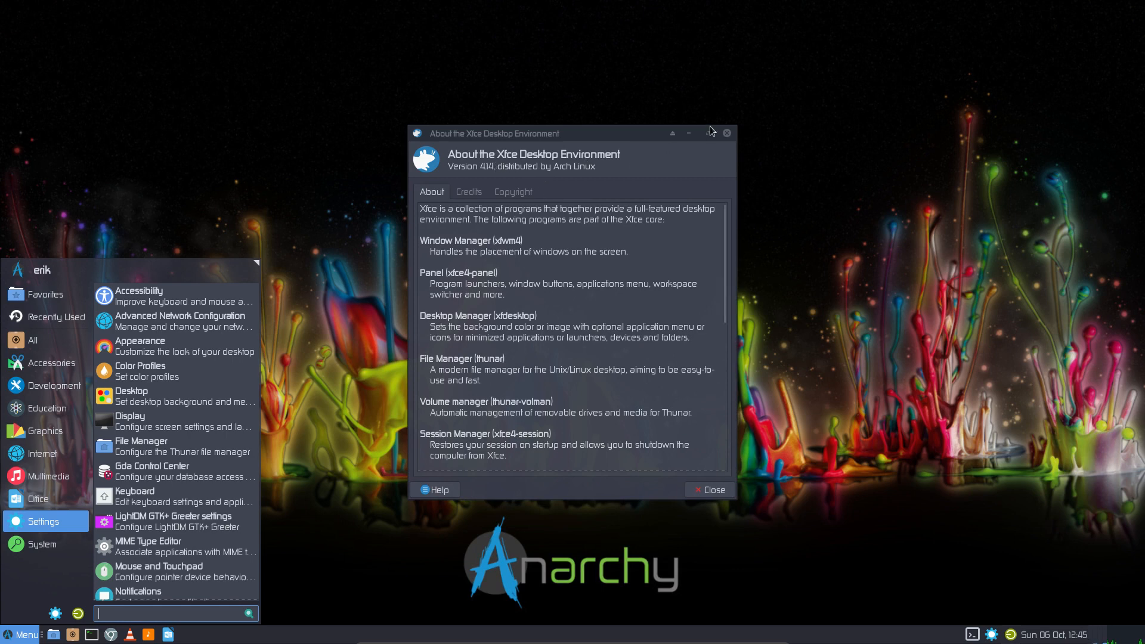
{"action": "left_click", "coordinate": [726, 133]}
{"action": "right_click", "coordinate": [503, 214]}
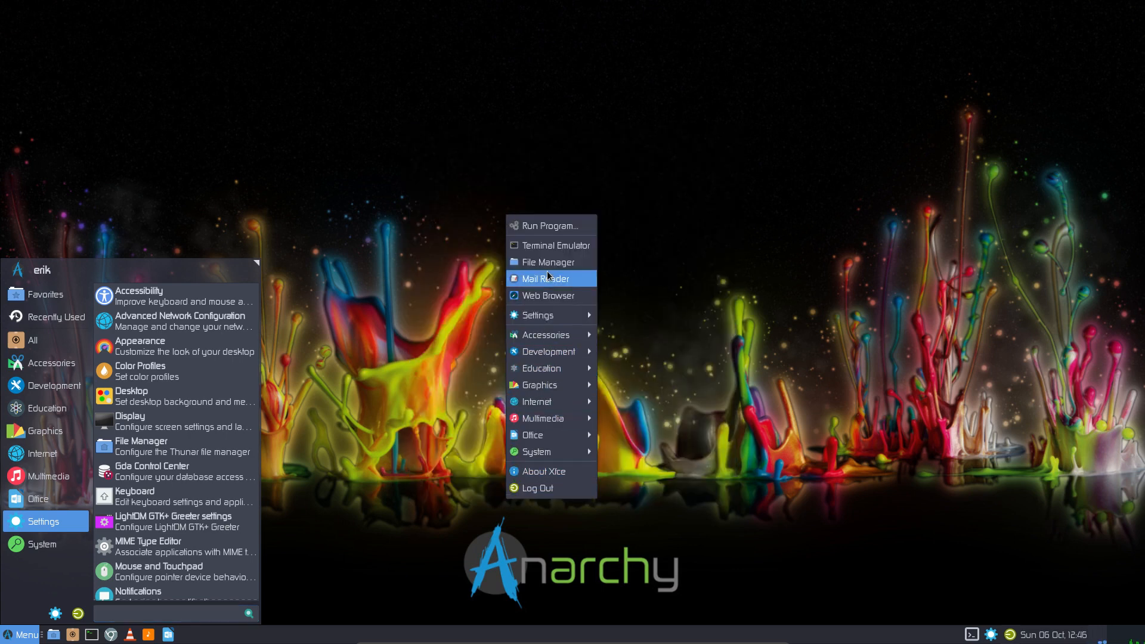
{"action": "left_click", "coordinate": [464, 250]}
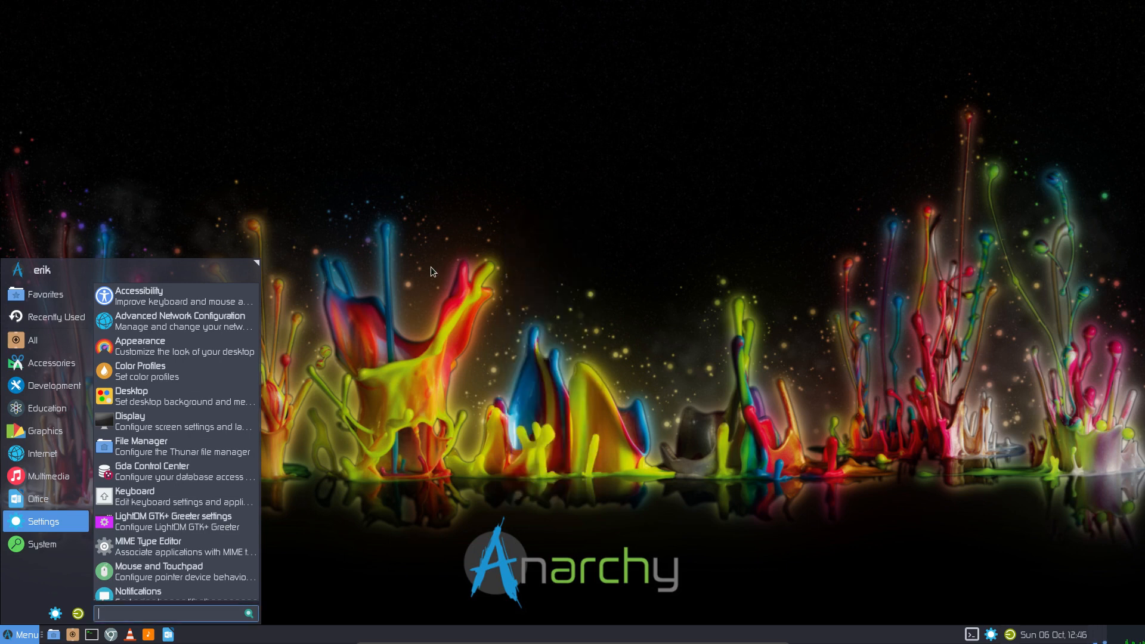
{"action": "left_click", "coordinate": [3, 642]}
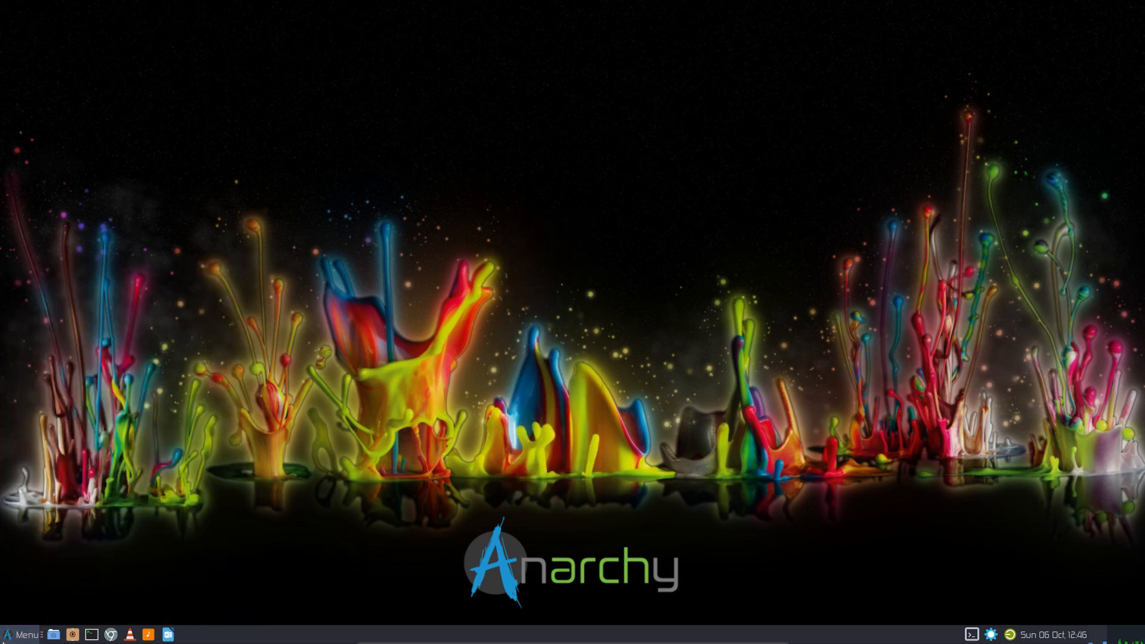
- In Settings Manager > Desktop, try wallpapers and set the rainbow splatter Anarchy A background
{"action": "right_click", "coordinate": [448, 257]}
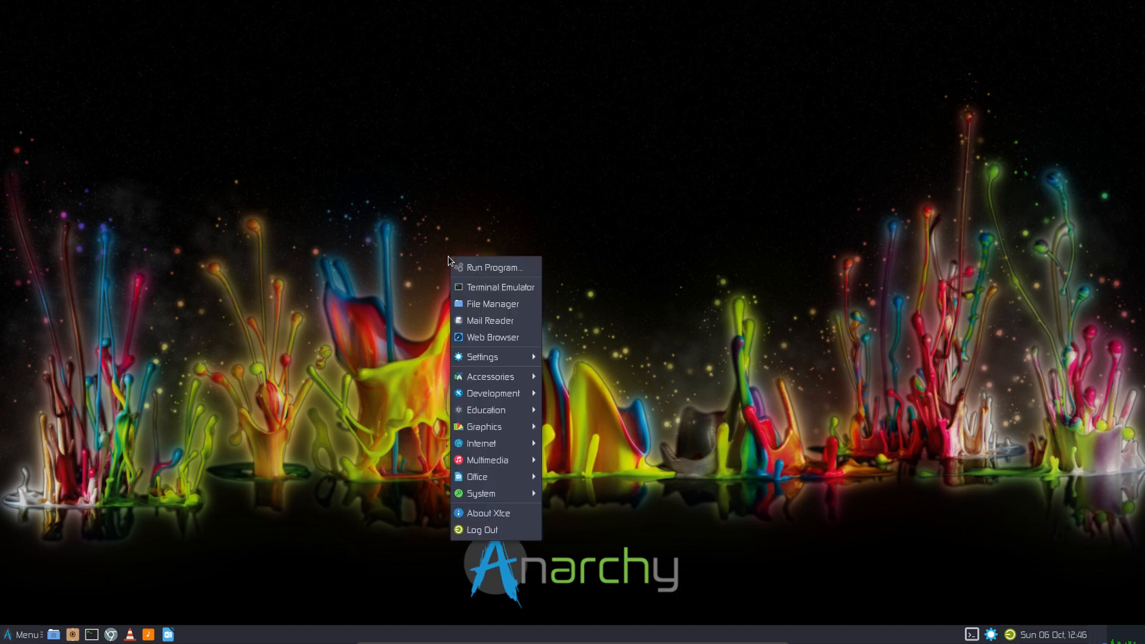
{"action": "left_click", "coordinate": [311, 351]}
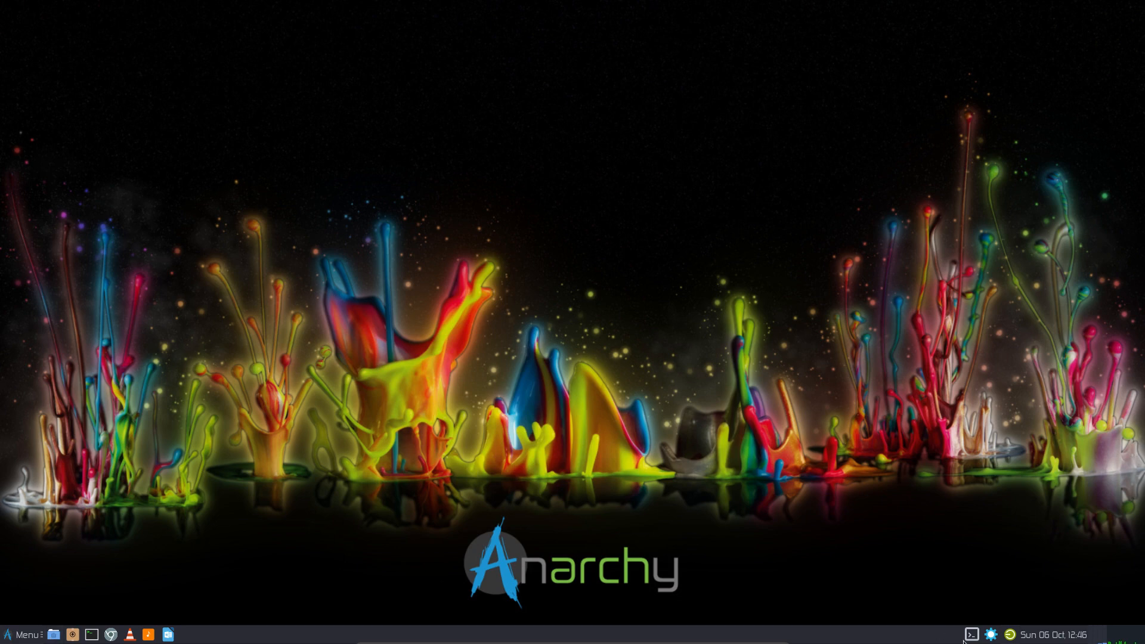
{"action": "left_click", "coordinate": [990, 634]}
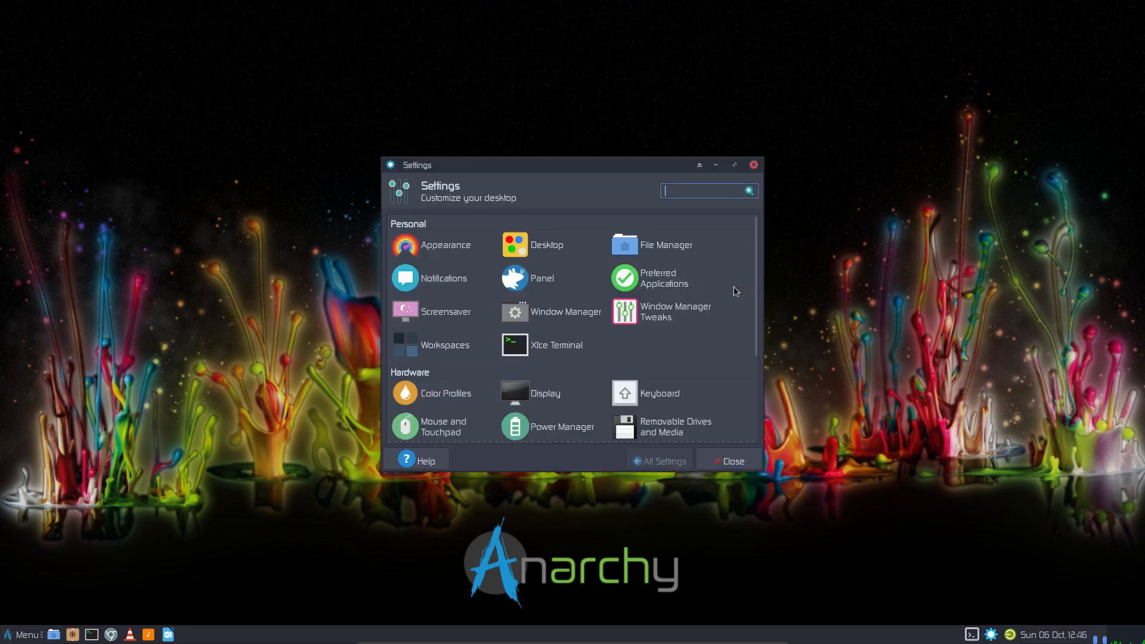
{"action": "left_click", "coordinate": [545, 246]}
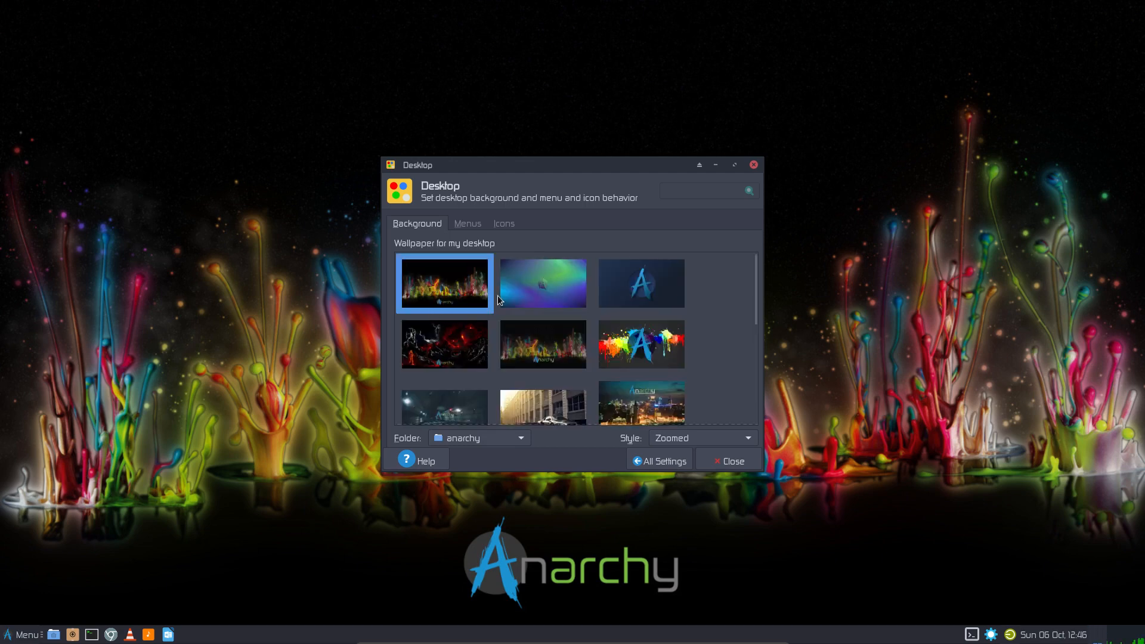
{"action": "left_click", "coordinate": [531, 288]}
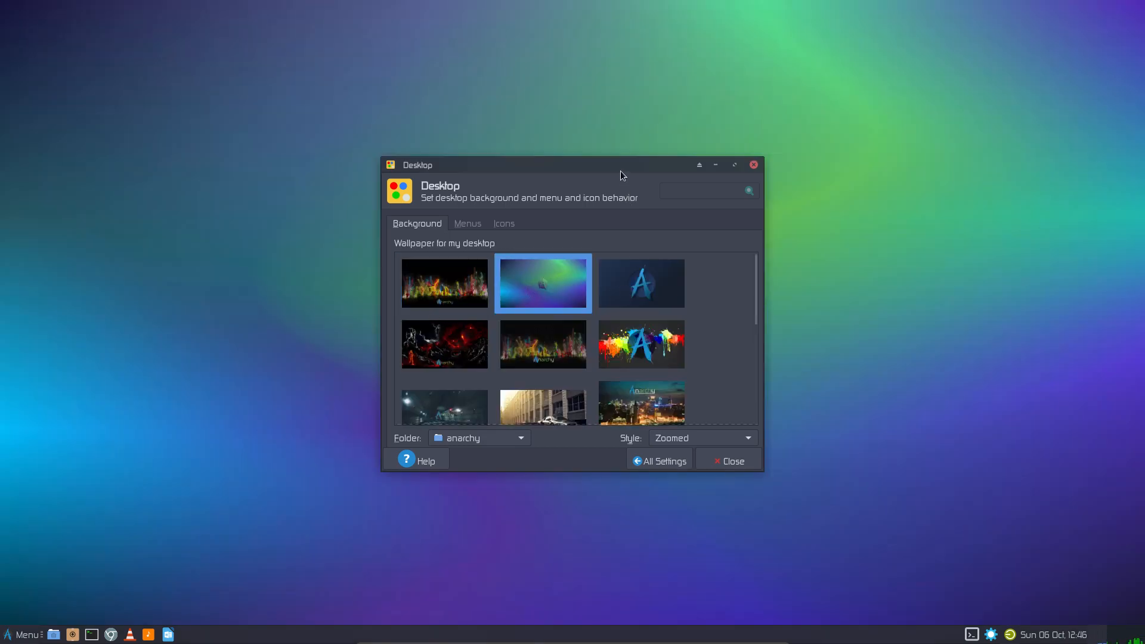
{"action": "left_click_drag", "start_coordinate": [620, 171], "coordinate": [989, 40]}
{"action": "left_click", "coordinate": [1016, 152]}
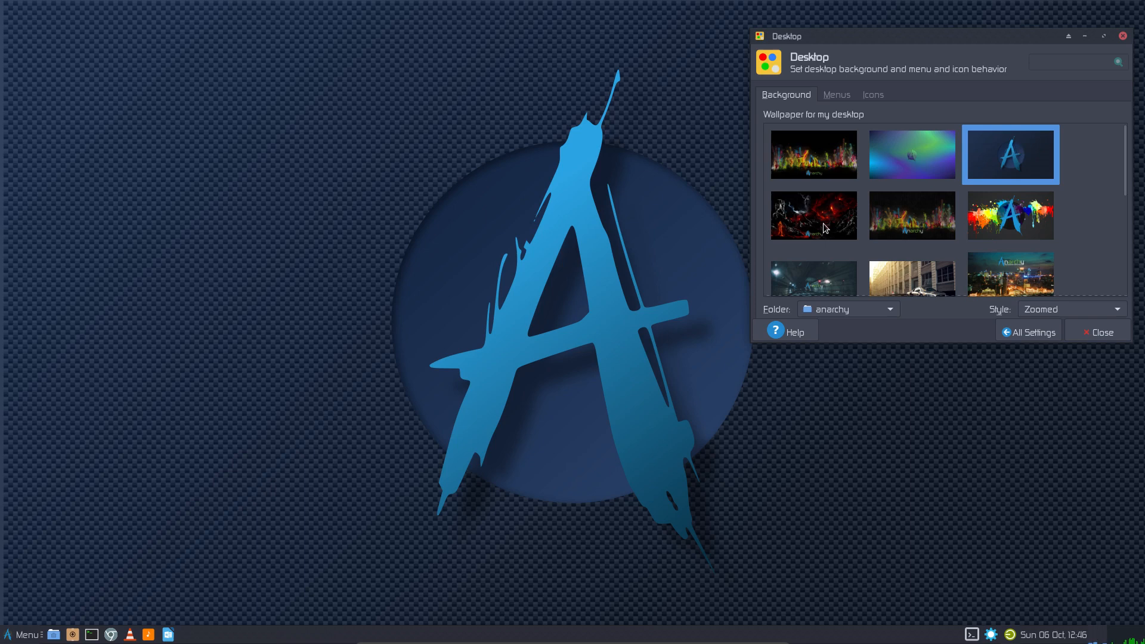
{"action": "left_click", "coordinate": [1033, 227]}
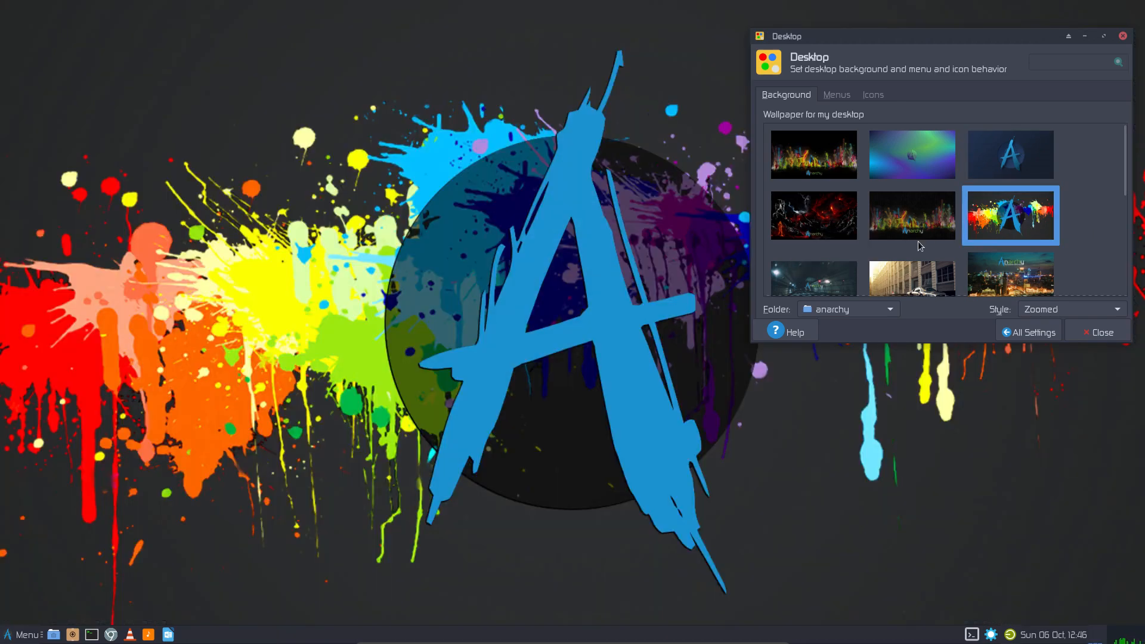
{"action": "scroll", "coordinate": [921, 244], "scroll_direction": "down", "scroll_amount": 5}
{"action": "left_click", "coordinate": [1103, 333]}
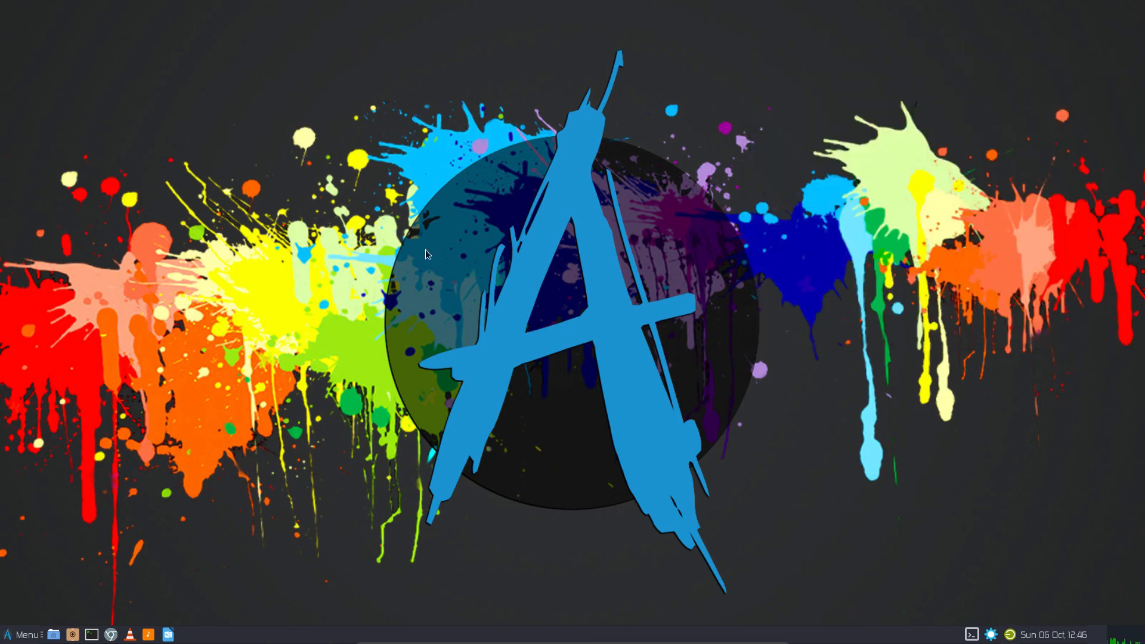
{"action": "left_click", "coordinate": [18, 635]}
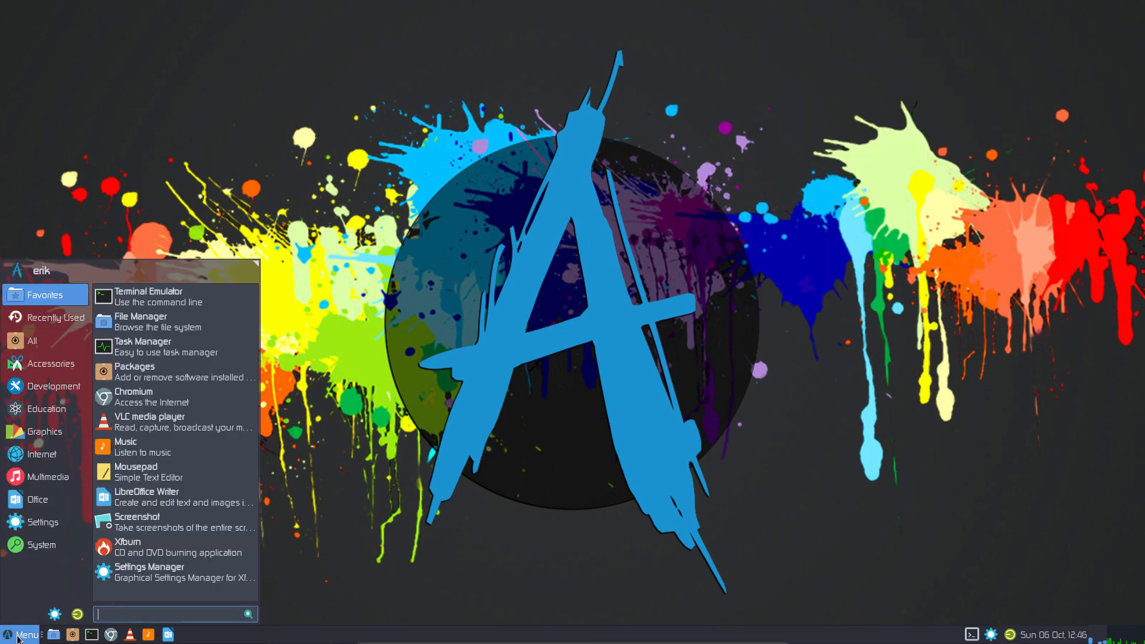